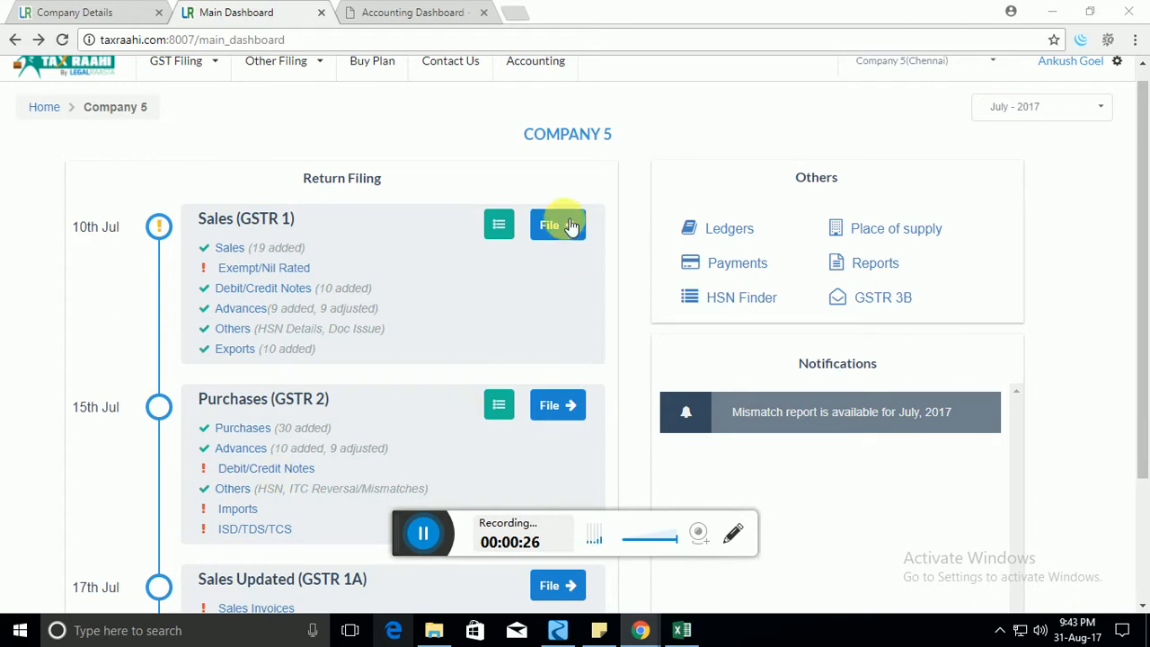
# Open the GSTR1 Sales Invoices list for Company 5 from the July 2017 dashboard.
pyautogui.click(229, 249)
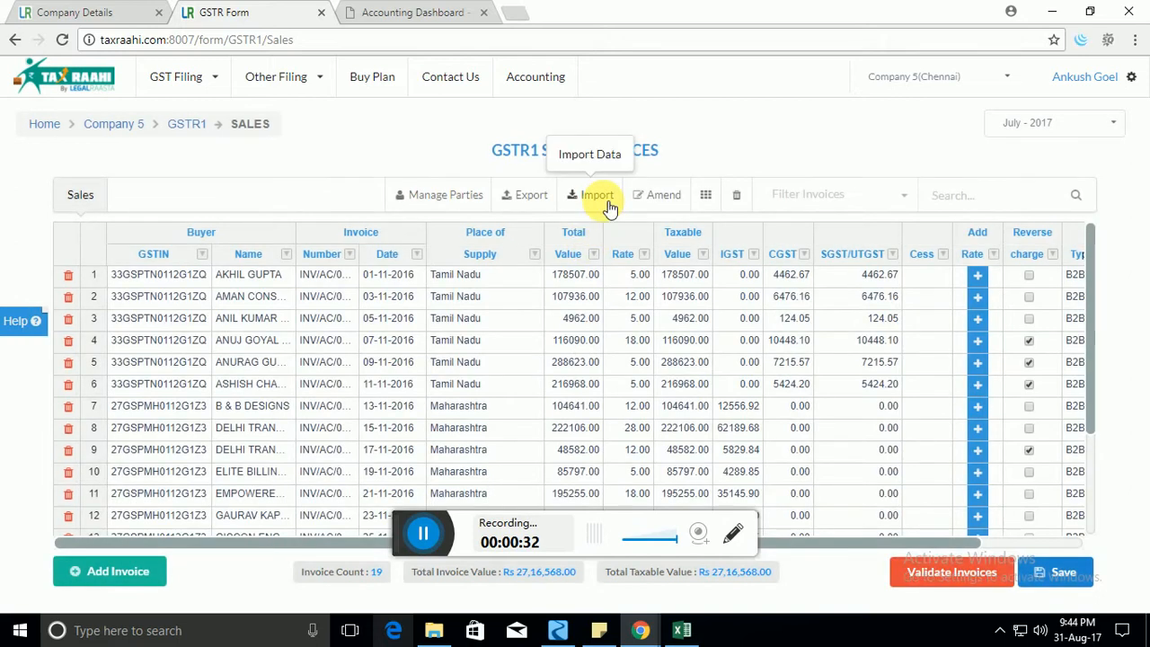
# Close the Import options without importing, then switch to the Cashofy Accounting Dashboard.
pyautogui.click(597, 195)
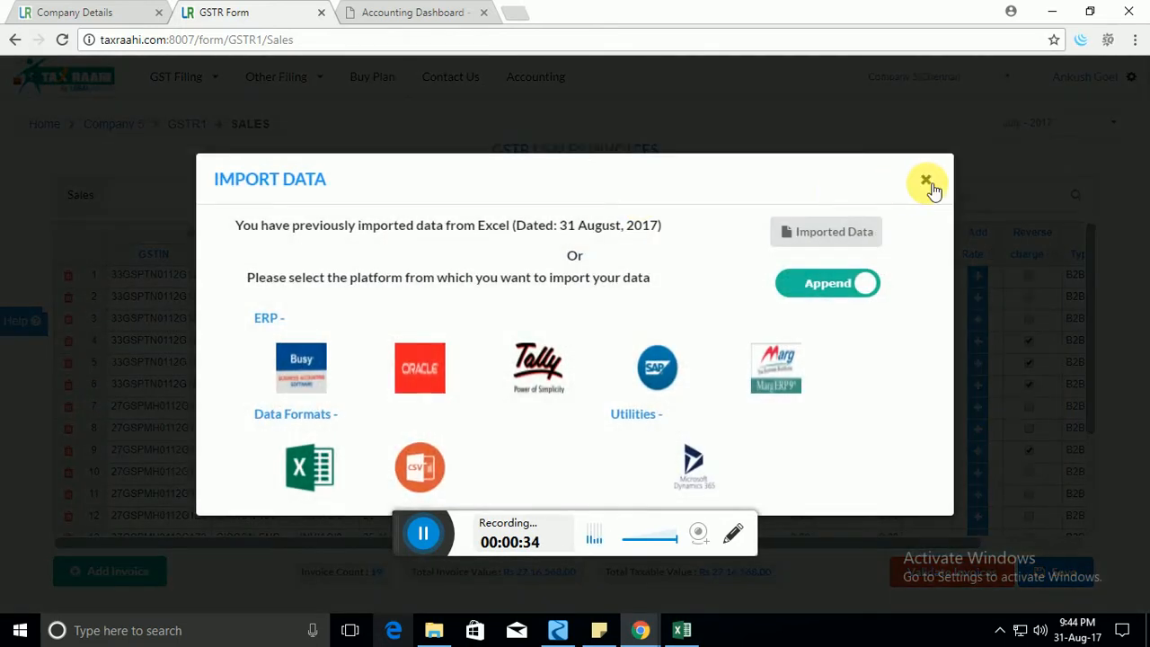
pyautogui.click(926, 182)
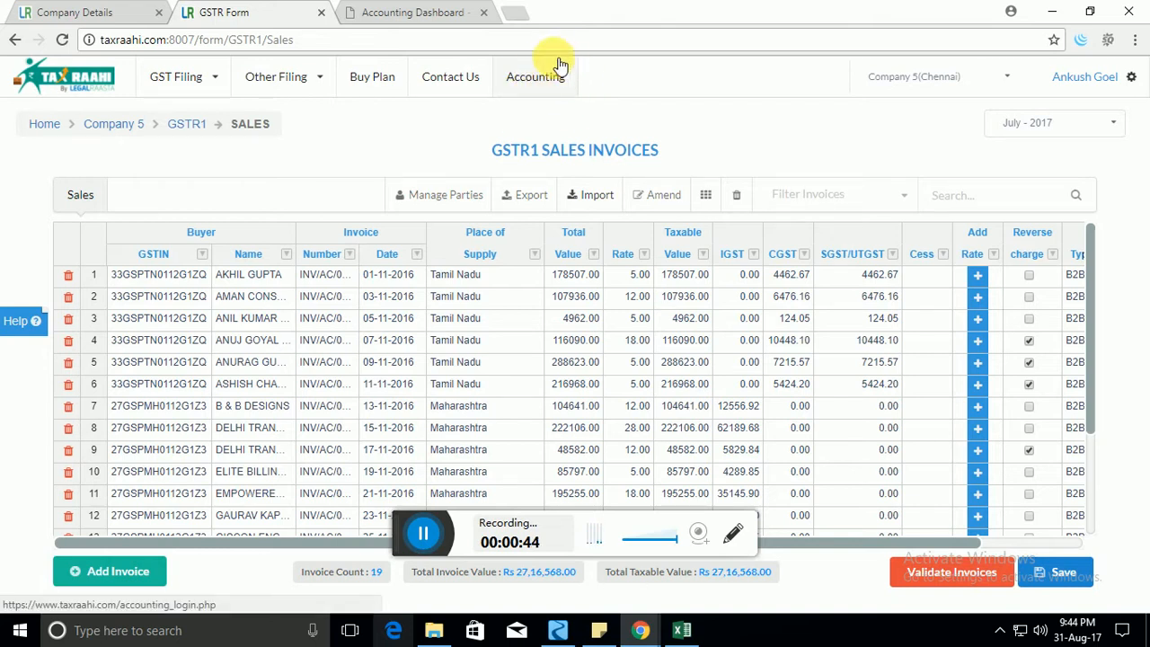
pyautogui.click(445, 14)
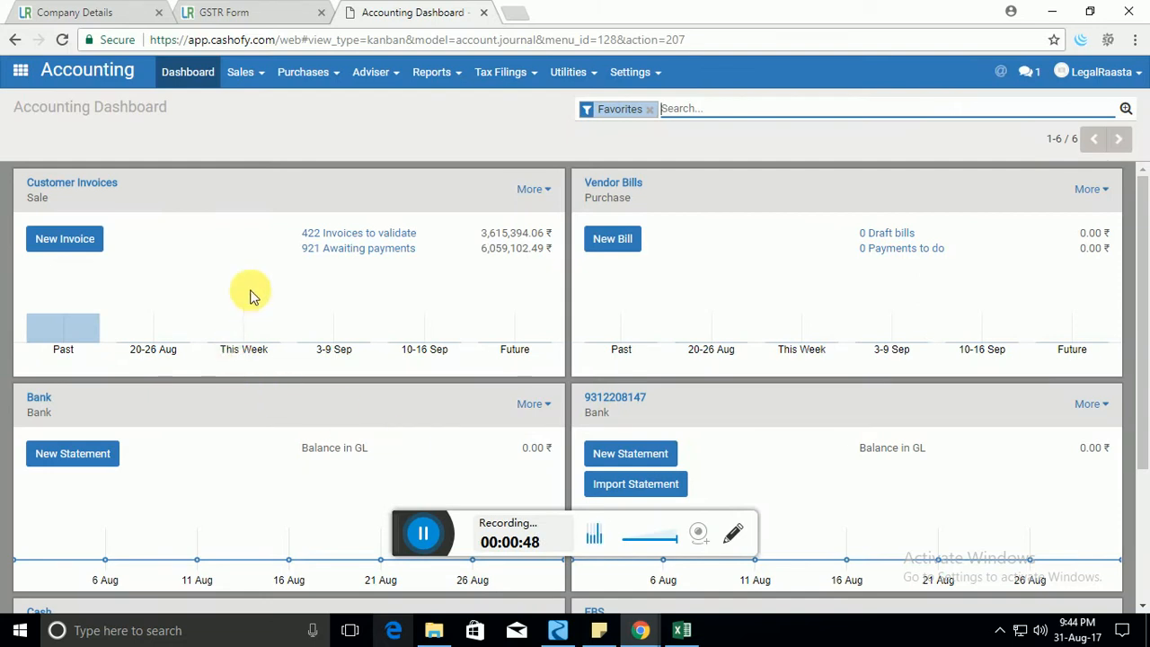
# Draft a Cashofy invoice for a customer with product [1012] Pvt. Ltd. Company Registration (DSC+DIN).
pyautogui.click(90, 243)
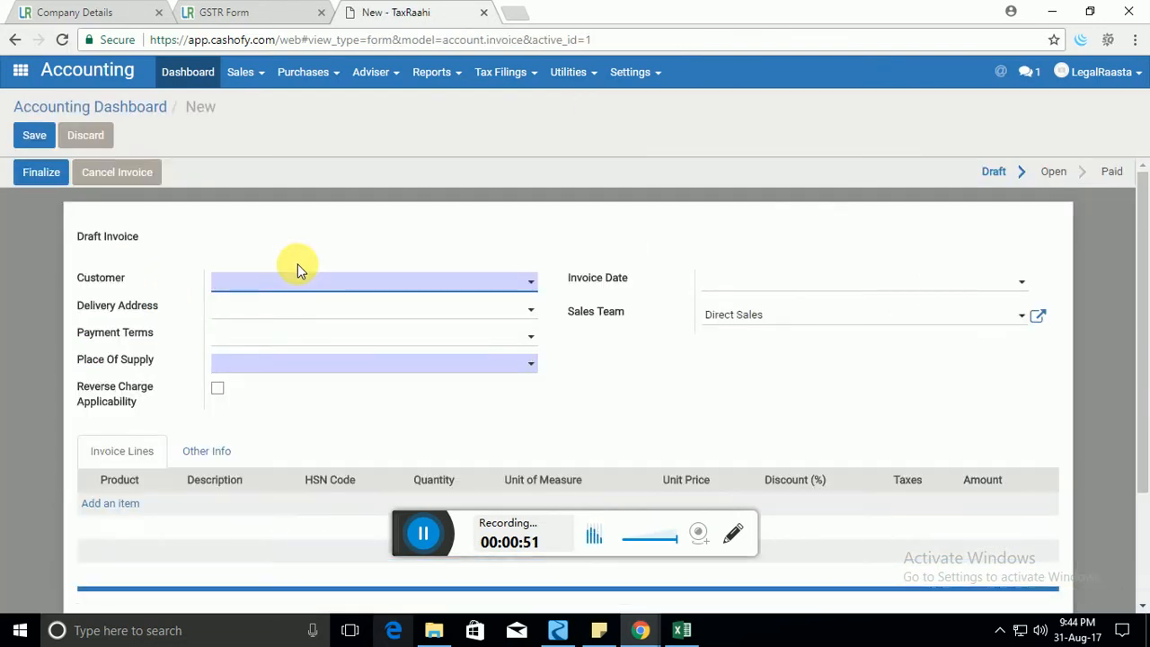
pyautogui.click(468, 282)
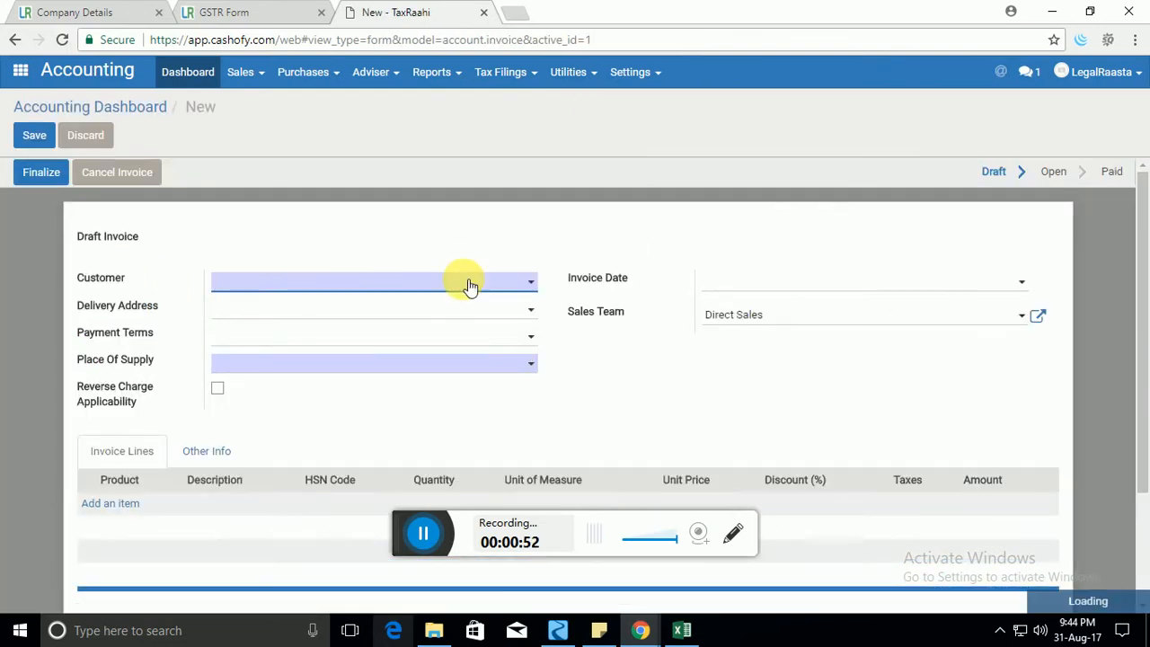
pyautogui.click(404, 369)
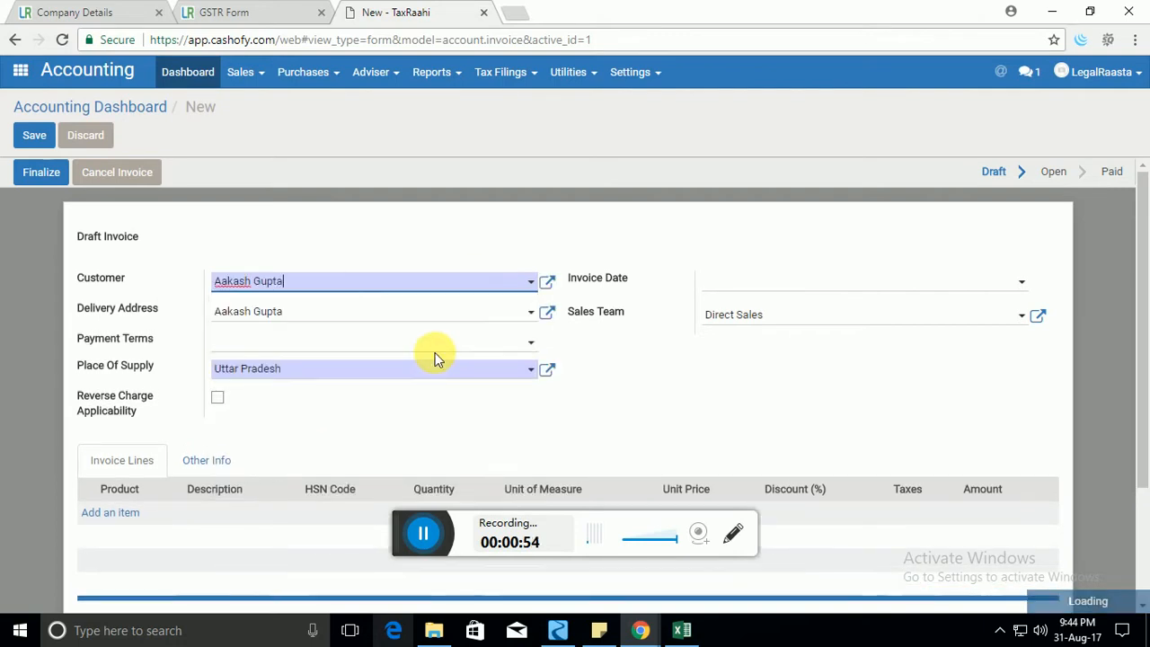
pyautogui.scroll(-3, 435, 346)
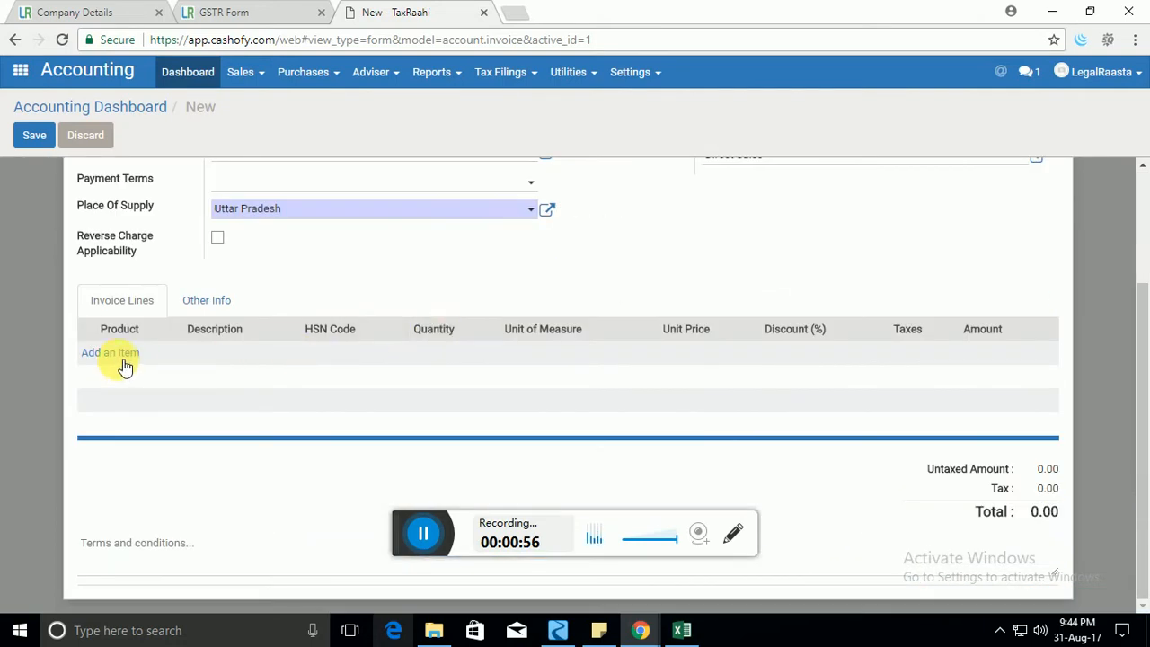
pyautogui.click(142, 354)
pyautogui.click(117, 352)
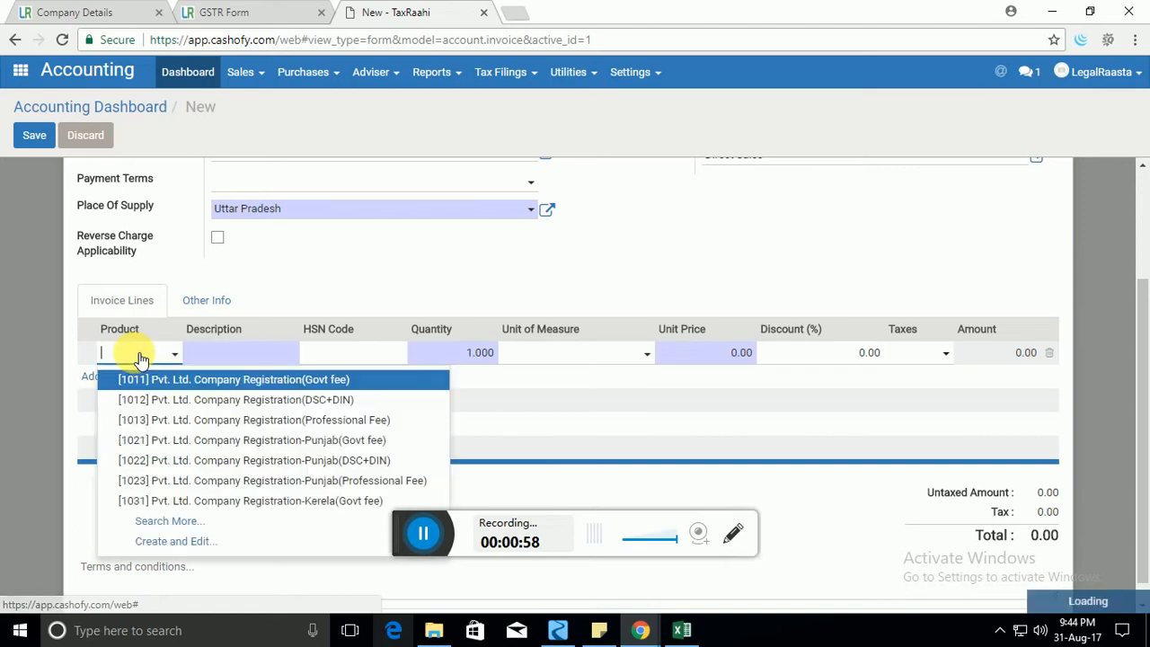
pyautogui.click(146, 397)
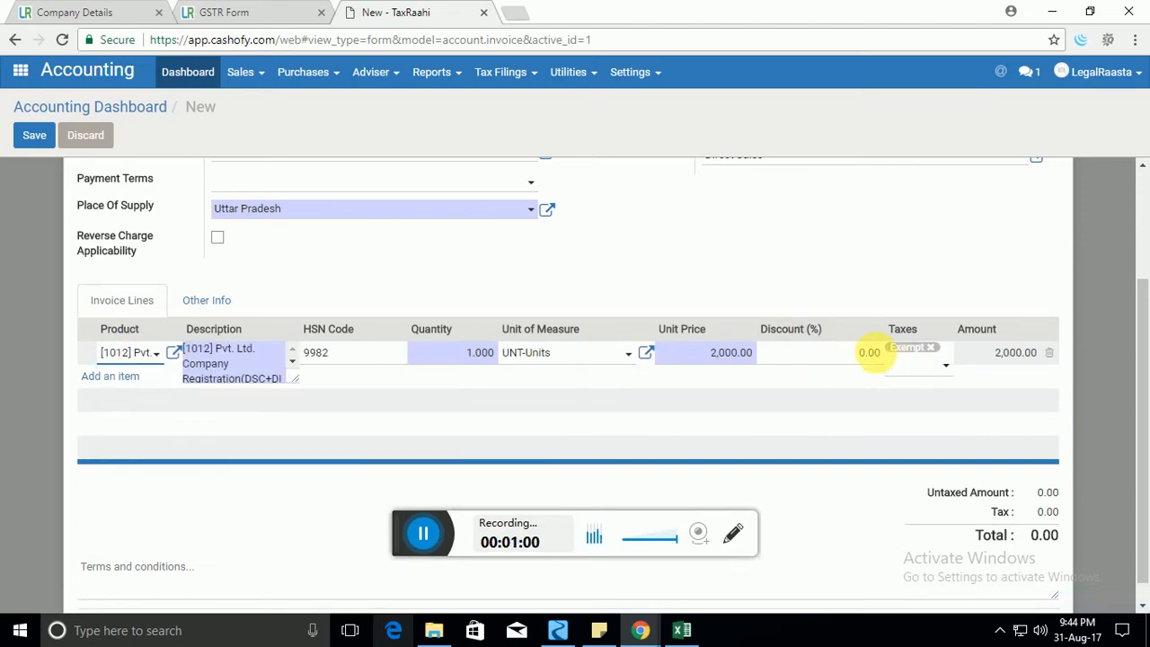
# Check the Tax Filings options, then return to the GSTR1 sales invoices.
pyautogui.scroll(3, 245, 332)
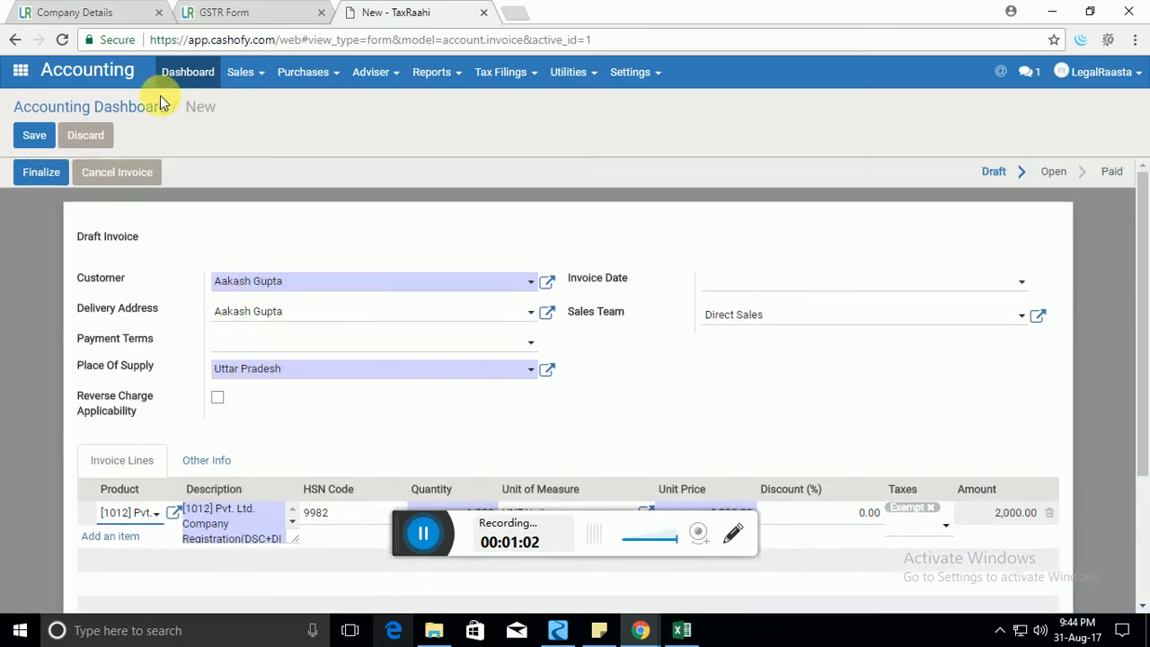
pyautogui.click(523, 78)
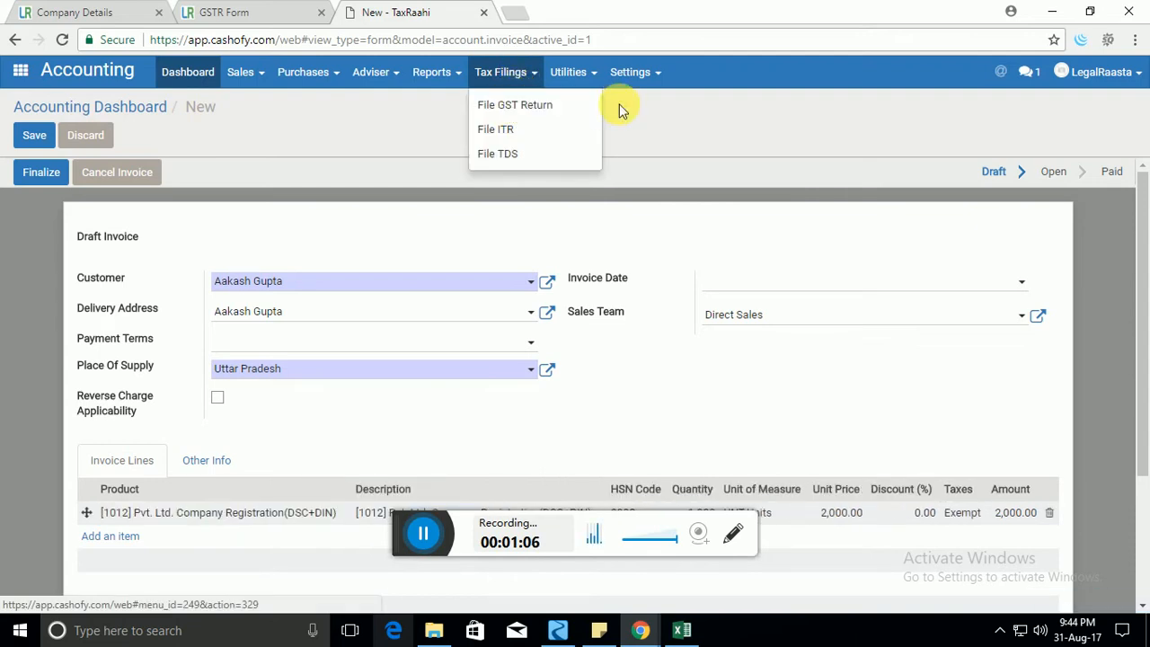
pyautogui.click(269, 12)
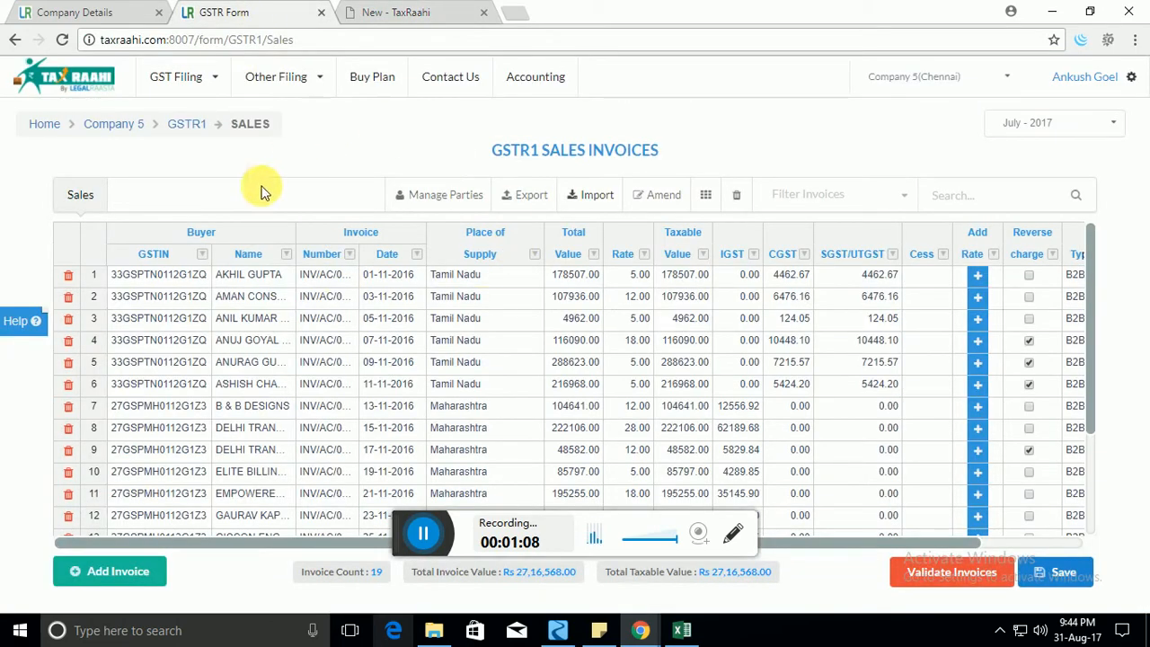
# Reopen the GSTR1 Sales list from the Company 5 dashboard and delete every invoice.
pyautogui.click(192, 124)
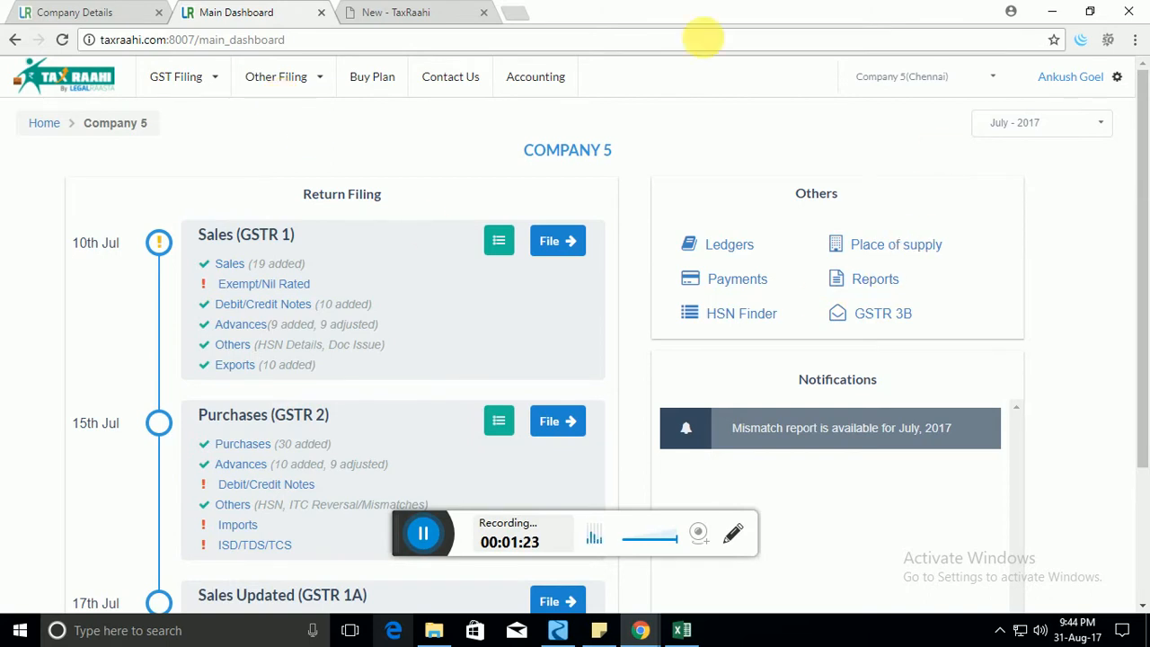
pyautogui.click(244, 269)
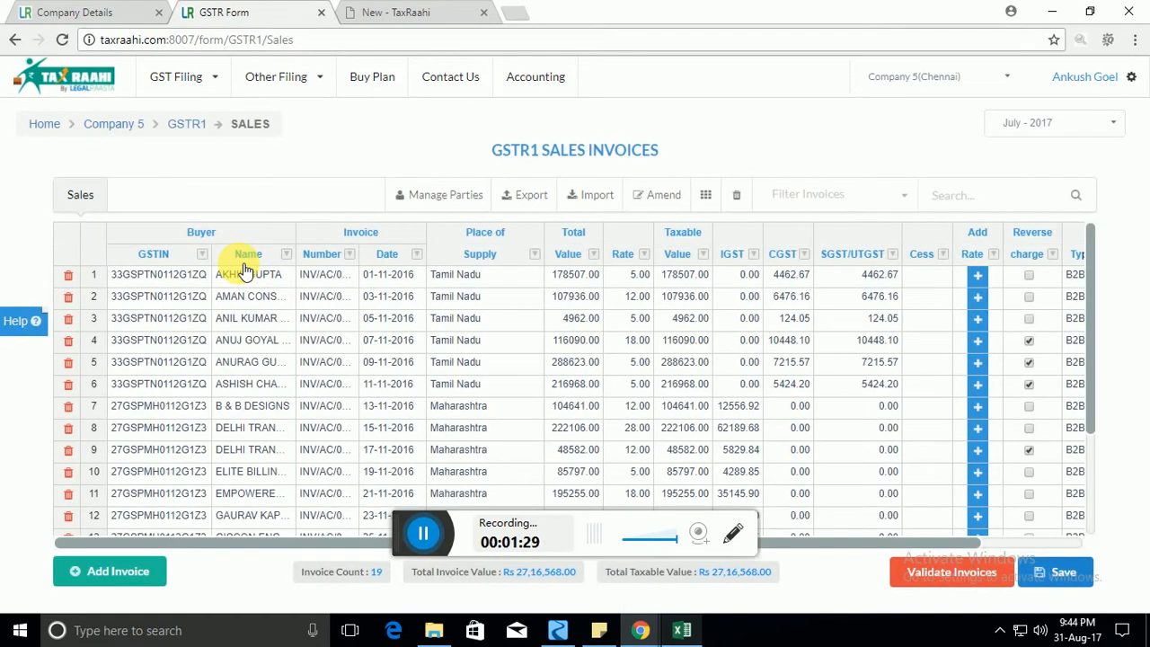
pyautogui.click(744, 194)
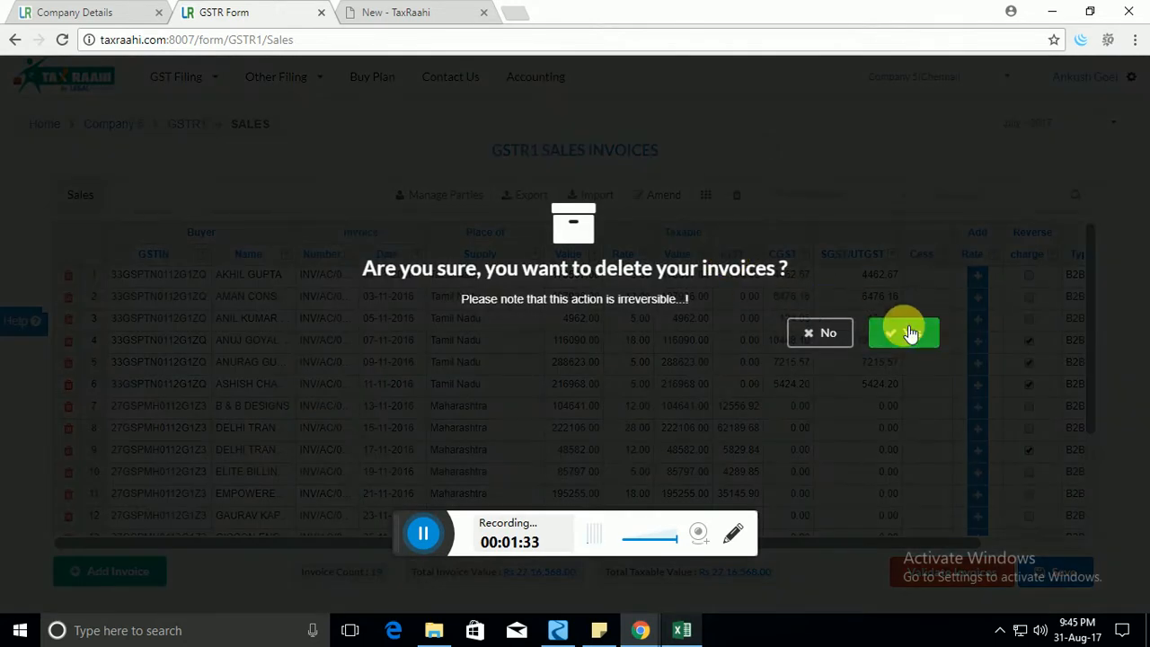
pyautogui.click(905, 330)
pyautogui.click(201, 296)
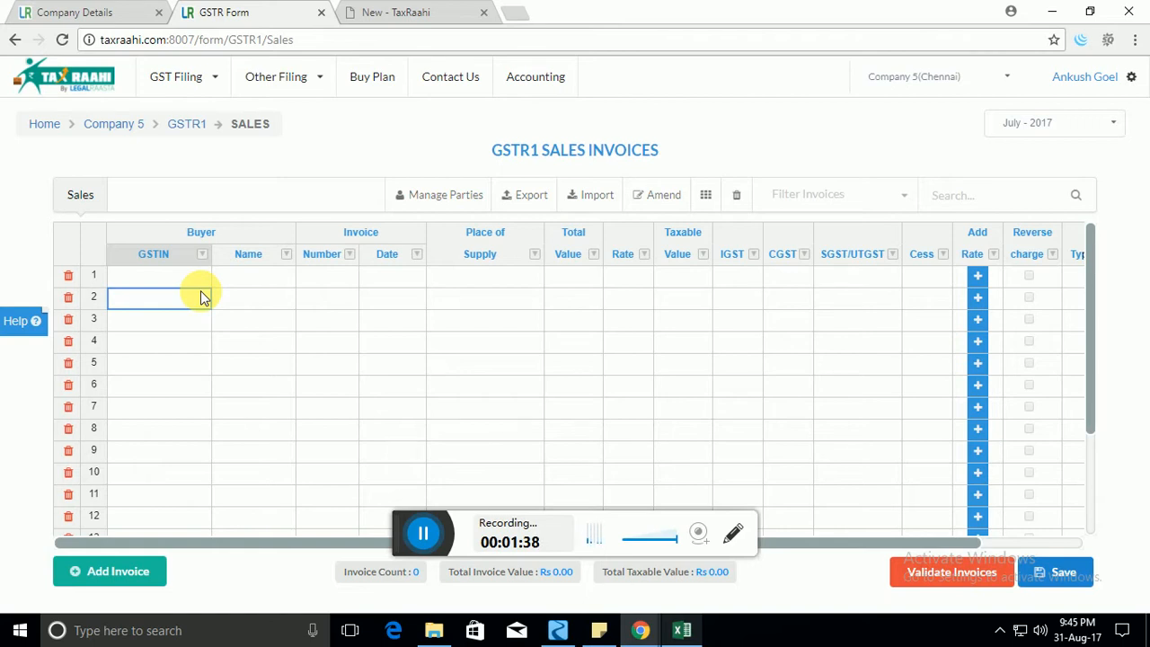
# Fill row 1 with a suggested buyer GSTIN, invoice 121, date 02-08-2017 and place Chandigarh.
pyautogui.press('Up')
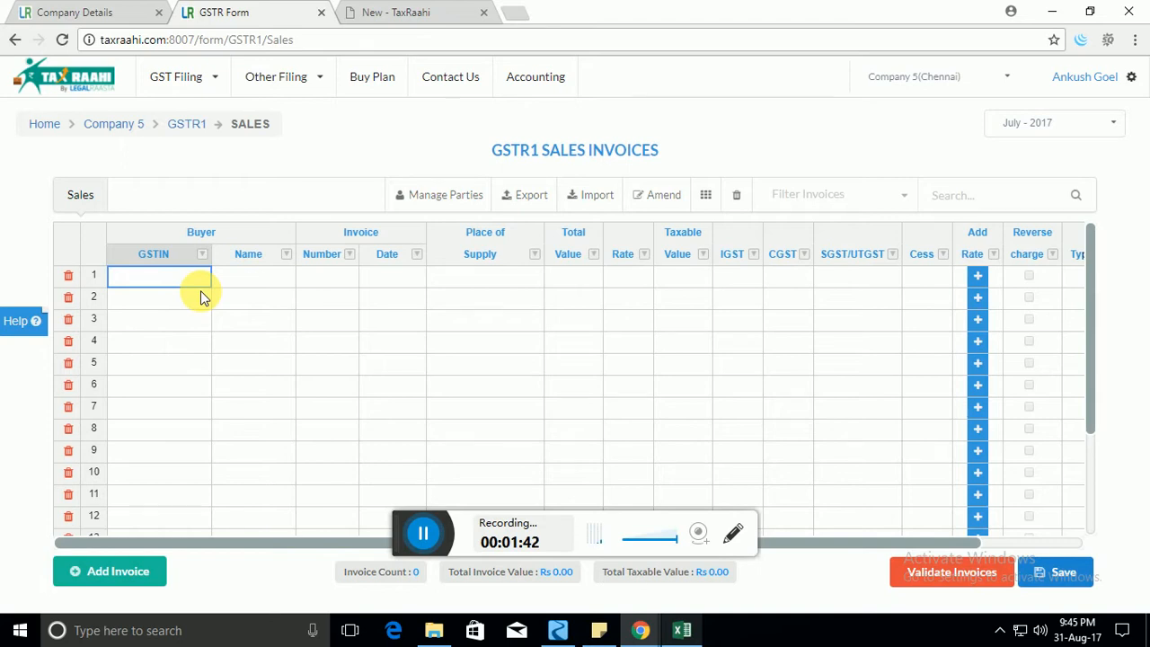
pyautogui.write('2')
pyautogui.click(200, 296)
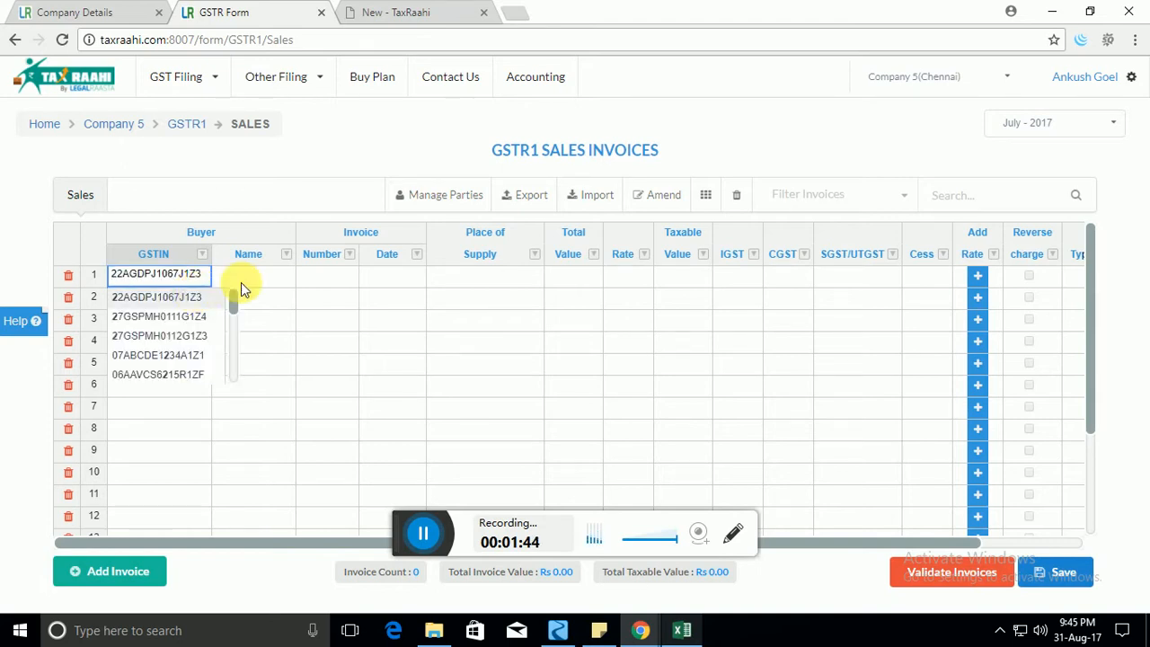
pyautogui.click(241, 282)
pyautogui.doubleClick(325, 281)
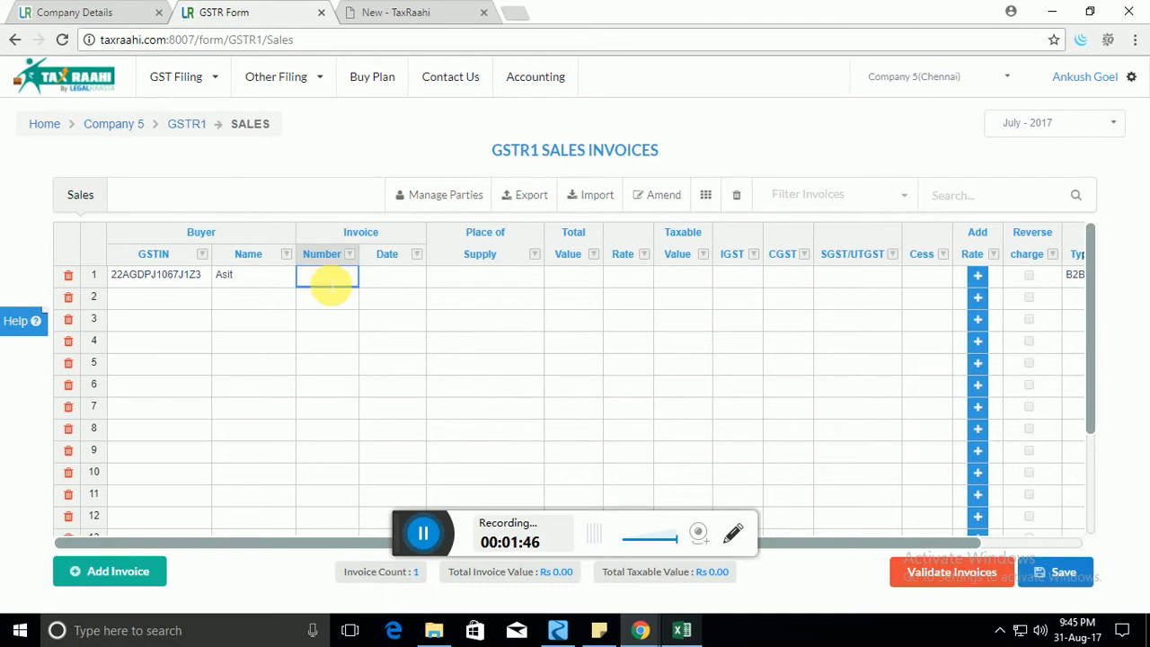
pyautogui.write('121')
pyautogui.doubleClick(411, 284)
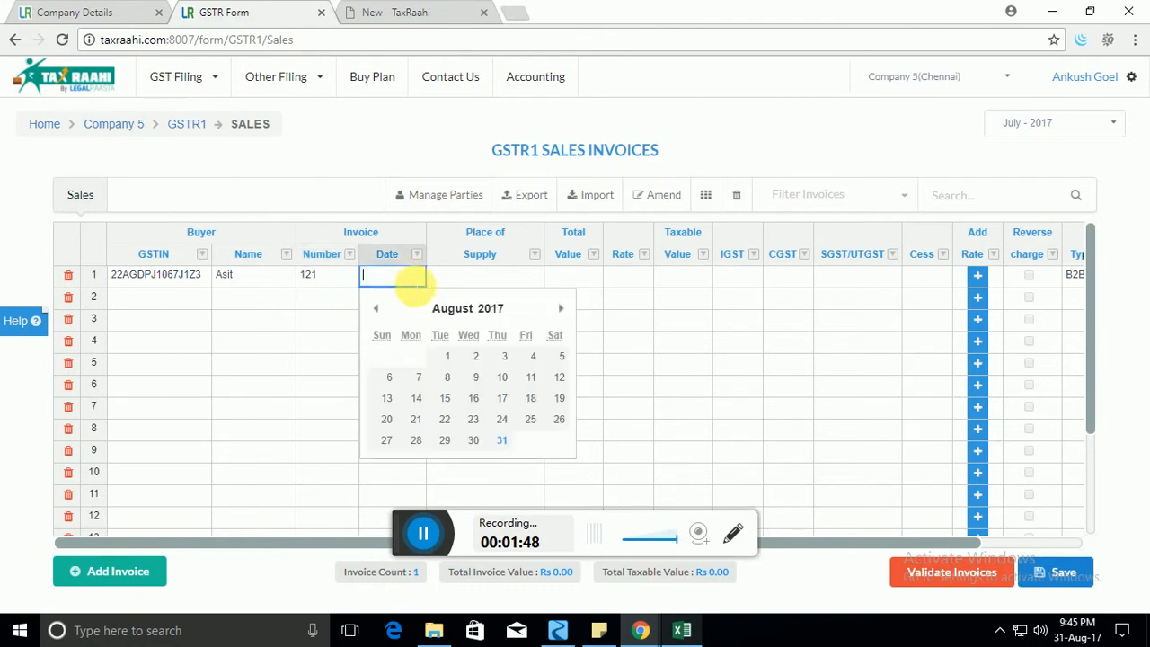
pyautogui.click(473, 357)
pyautogui.doubleClick(501, 284)
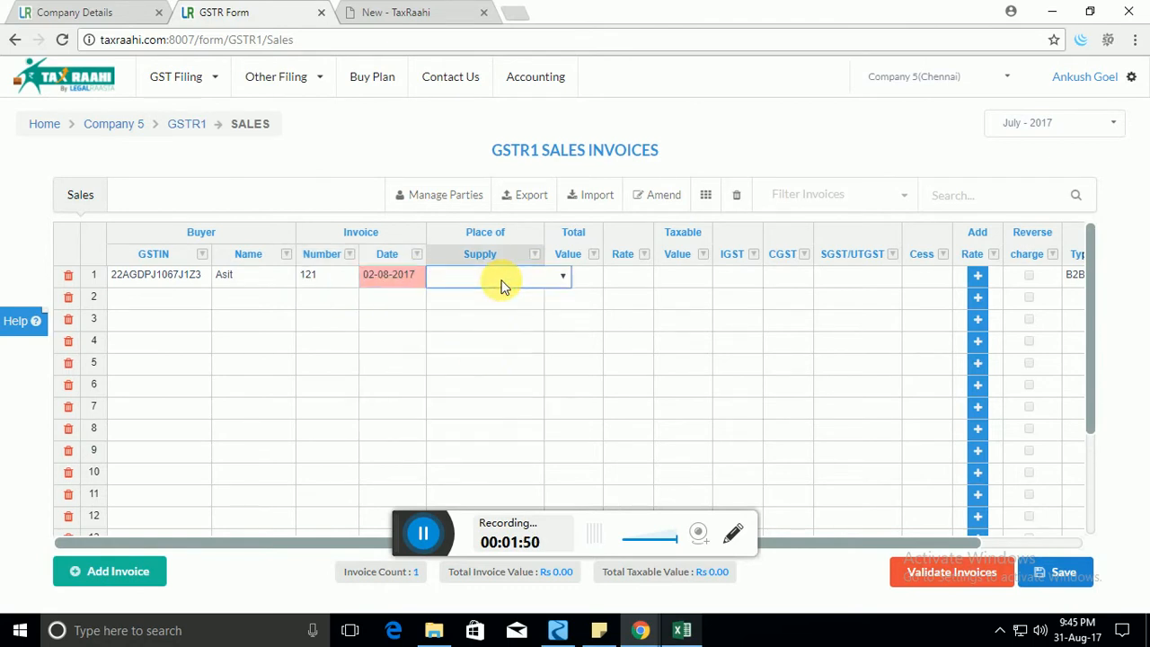
pyautogui.click(498, 360)
# Enter total value 1212, rate 12, taxable value 12 and IGST 12 for invoice 121.
pyautogui.doubleClick(576, 277)
pyautogui.write('1212')
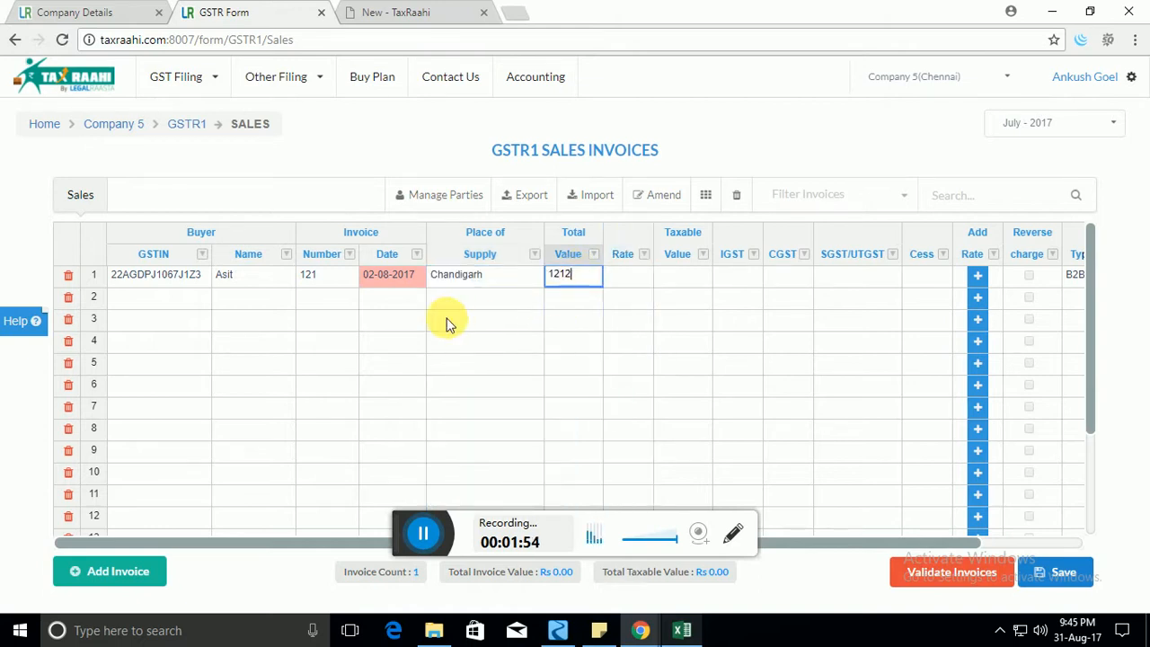
pyautogui.click(441, 320)
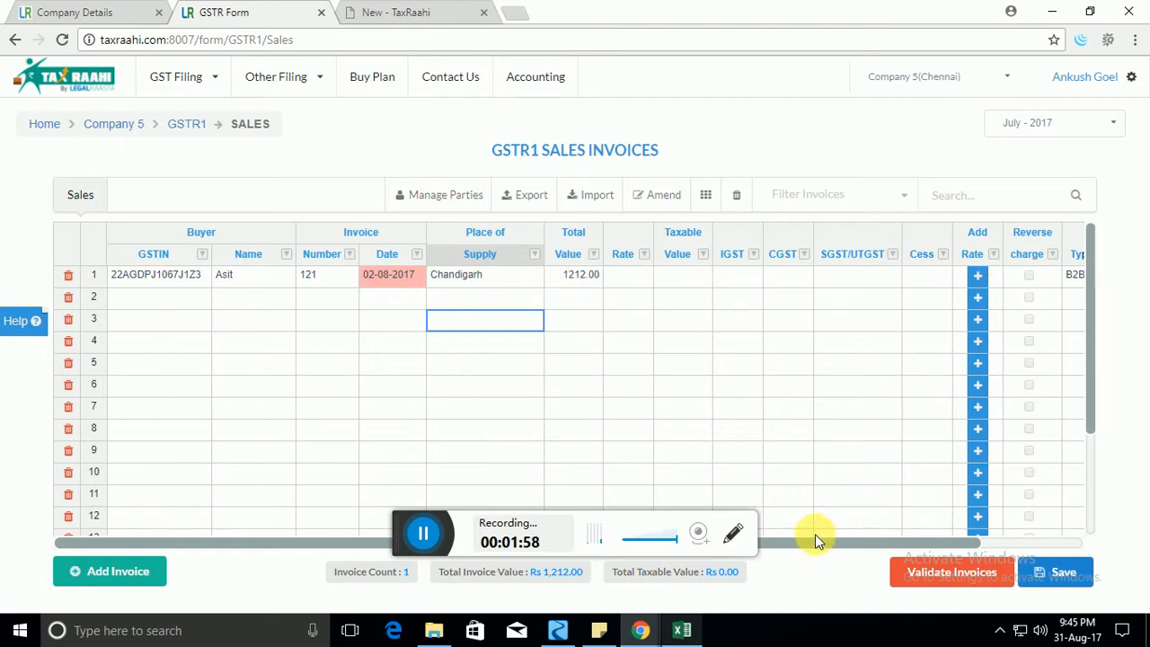
pyautogui.moveTo(836, 541); pyautogui.dragTo(790, 543)
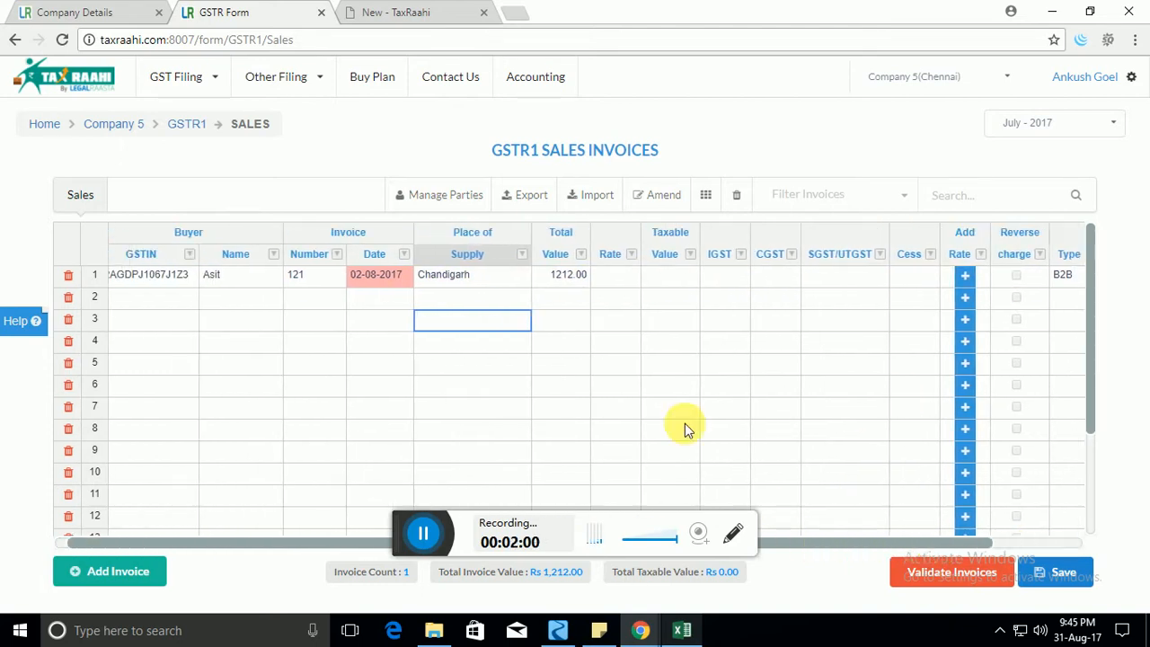
pyautogui.click(616, 274)
pyautogui.write('12')
pyautogui.click(661, 278)
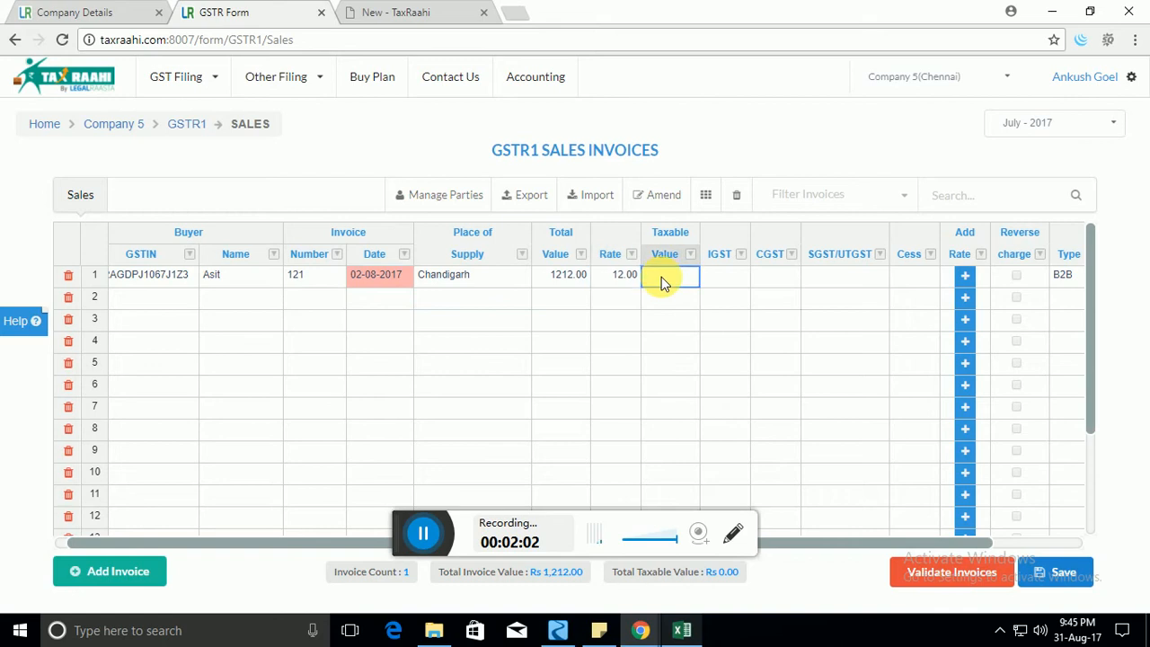
pyautogui.write('12')
pyautogui.click(716, 281)
pyautogui.write('12')
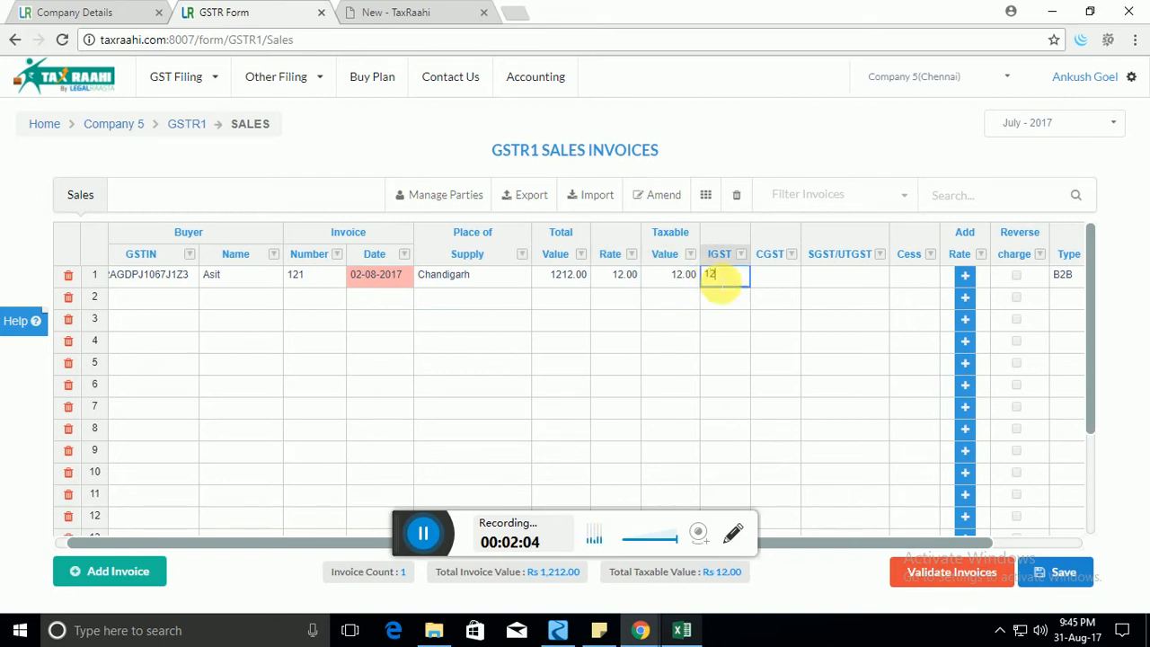
pyautogui.click(778, 283)
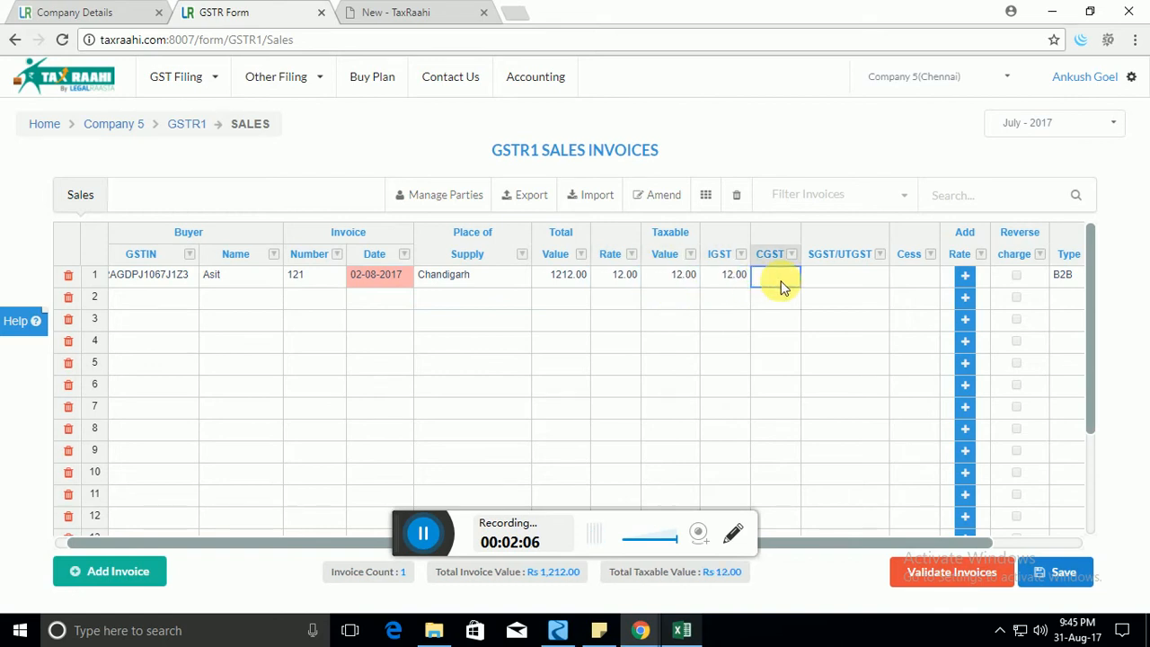
pyautogui.write('12')
pyautogui.press('Tab')
pyautogui.click(784, 280)
pyautogui.moveTo(784, 284)
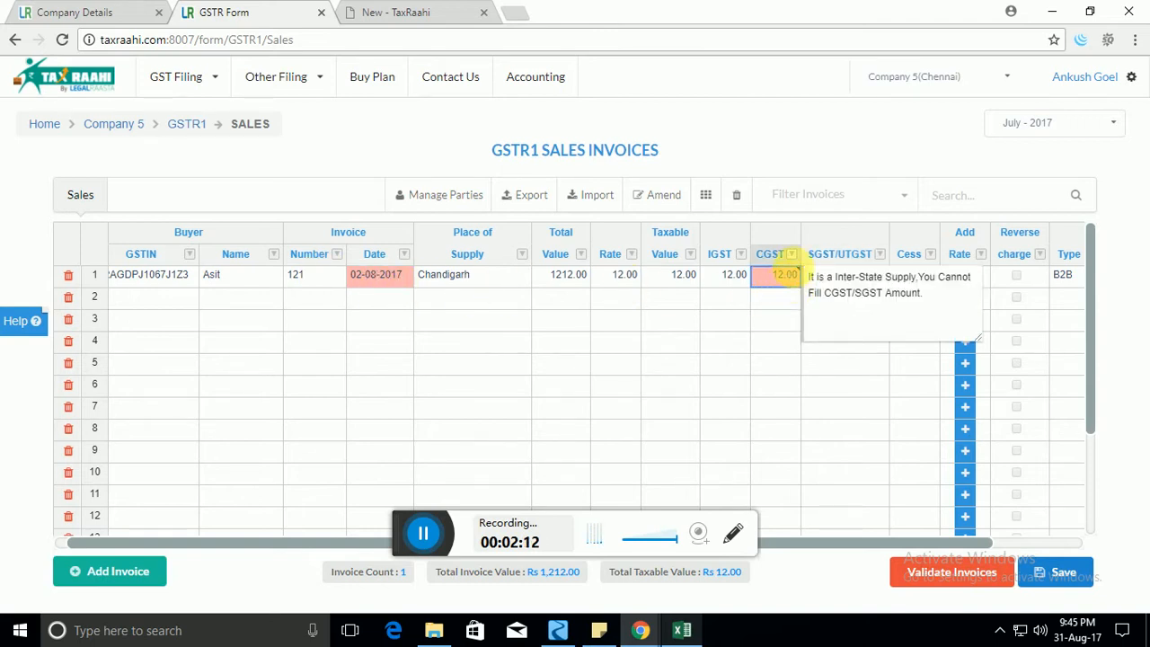
pyautogui.click(741, 302)
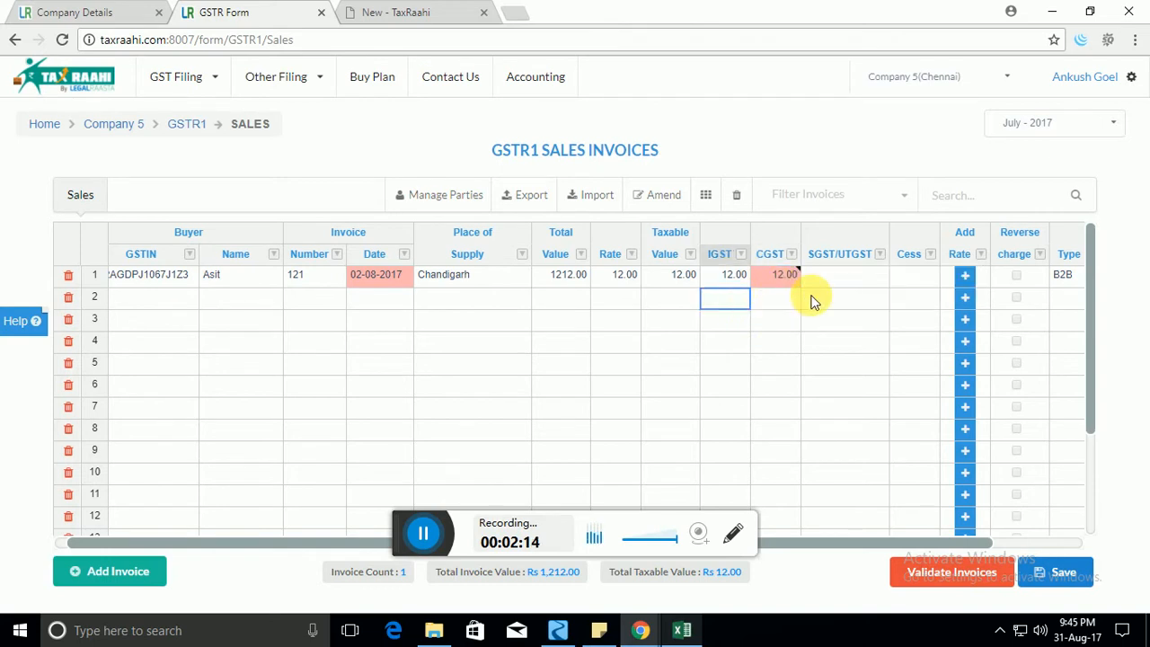
pyautogui.press('Up')
pyautogui.press('Right')
pyautogui.press('Delete')
pyautogui.press('Right')
pyautogui.press('Right')
pyautogui.press('Right')
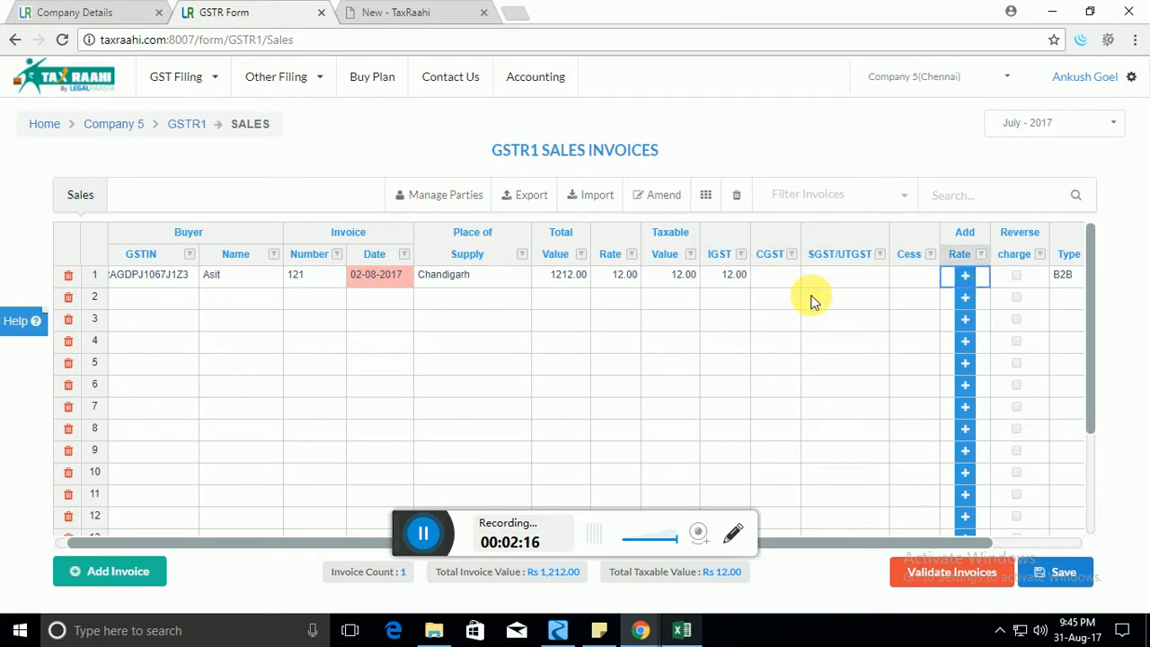
pyautogui.press('Right')
pyautogui.press('Right')
pyautogui.press('Right')
pyautogui.press('Right')
pyautogui.press('Left')
pyautogui.press('Left')
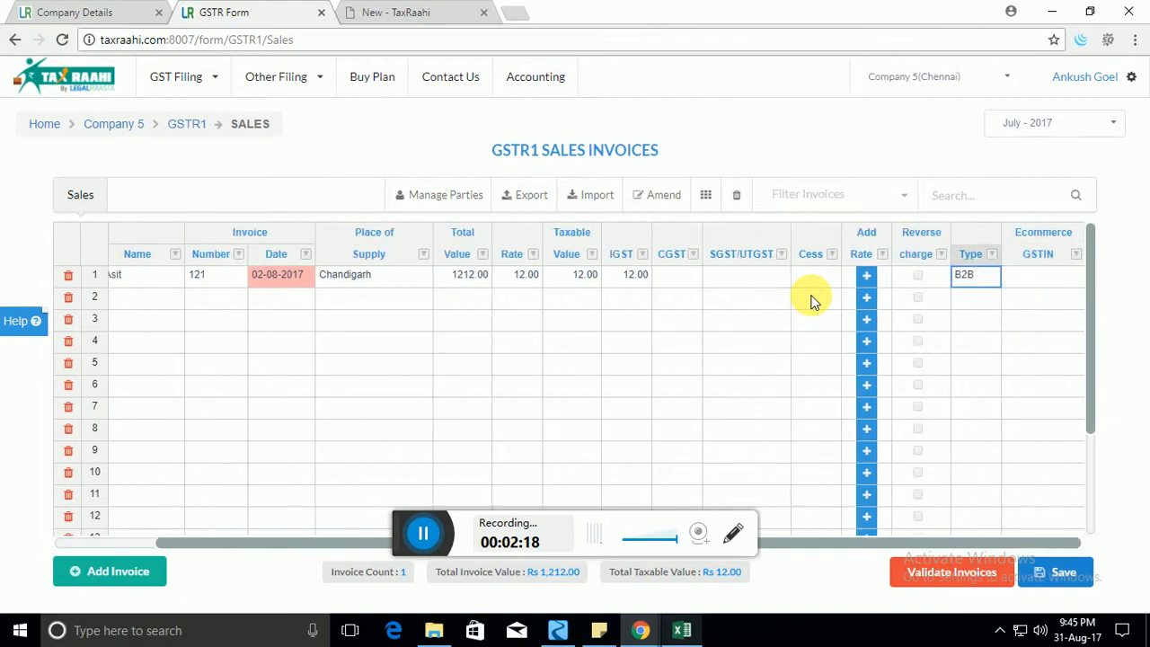
pyautogui.press('Left')
pyautogui.press('Left')
pyautogui.press('Left')
pyautogui.press('Left')
pyautogui.press('Left')
pyautogui.press('Left')
pyautogui.press('Left')
pyautogui.press('Left')
pyautogui.press('Left')
pyautogui.press('Left')
pyautogui.press('Left')
pyautogui.press('Left')
pyautogui.press('Left')
pyautogui.press('Left')
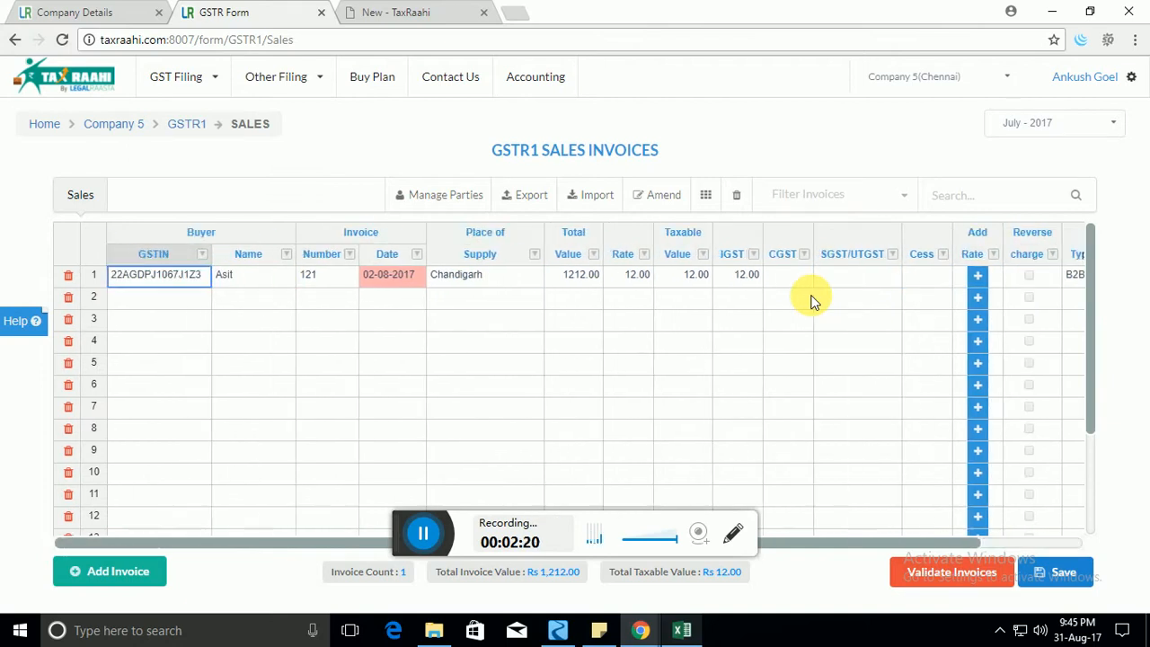
pyautogui.press('Right')
pyautogui.press('Right')
pyautogui.press('Right')
pyautogui.press('Right')
pyautogui.press('Right')
pyautogui.press('Right')
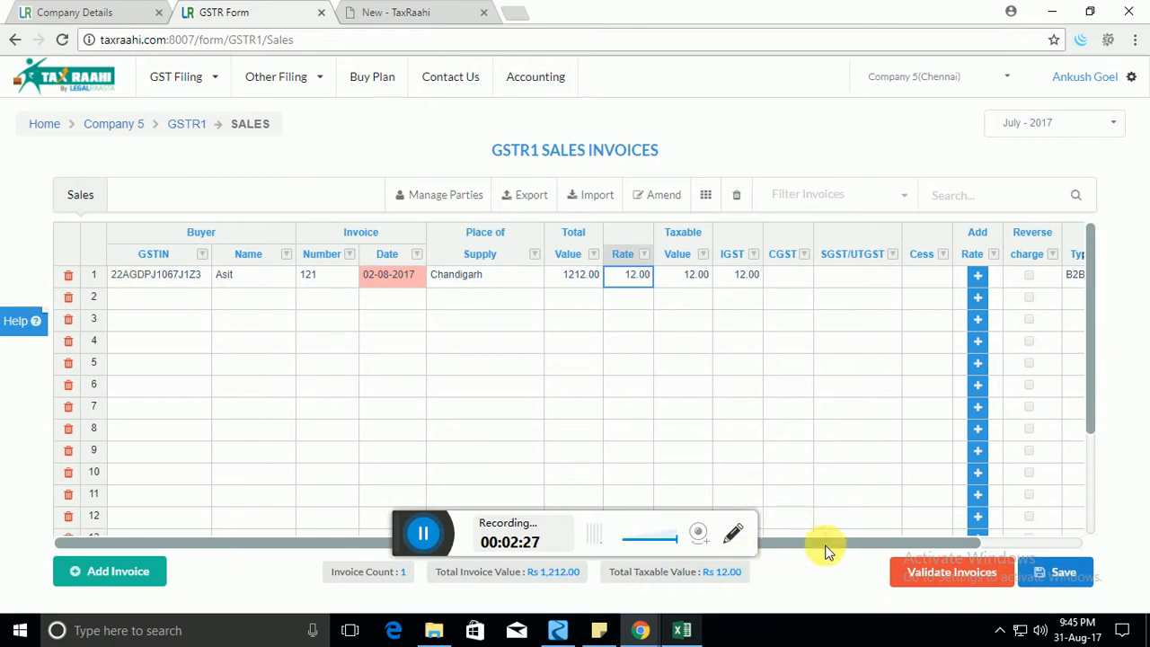
pyautogui.moveTo(826, 549); pyautogui.dragTo(930, 548)
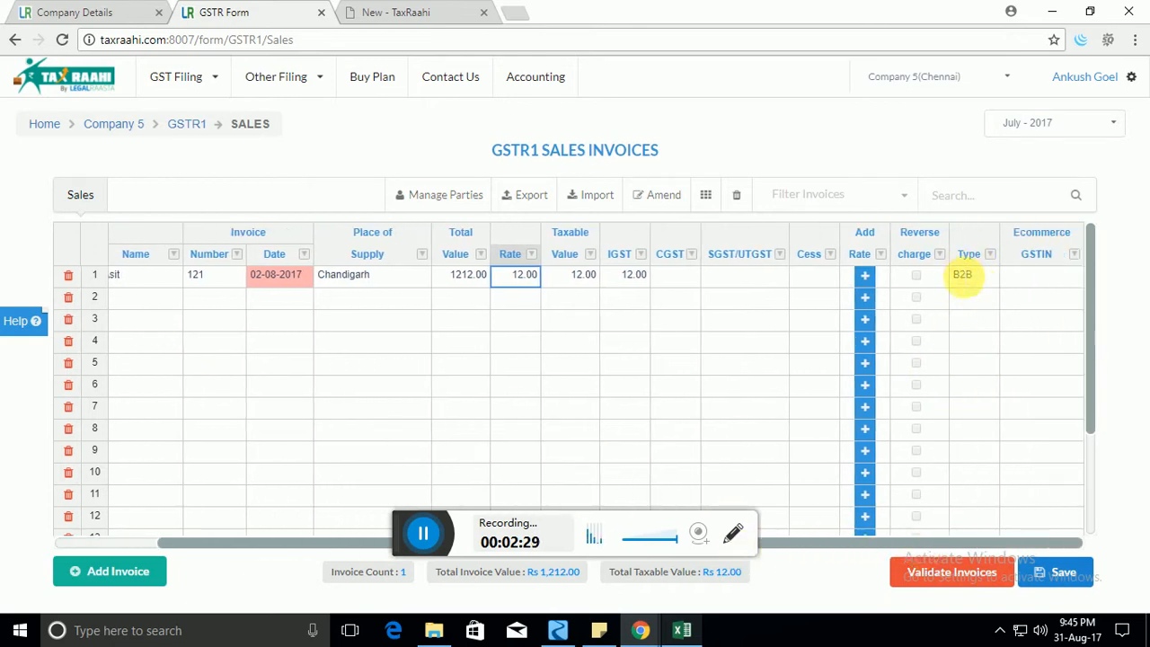
# Revisit invoice 121's tax rate cell and step through its row fields.
pyautogui.click(162, 300)
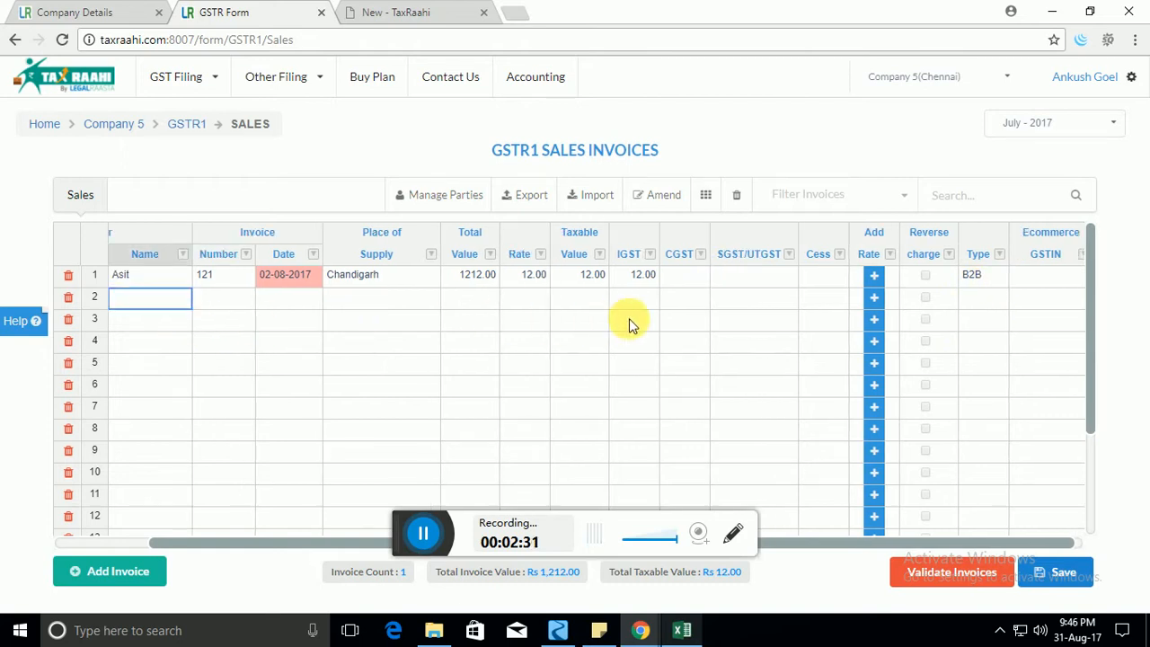
pyautogui.click(575, 296)
pyautogui.doubleClick(520, 275)
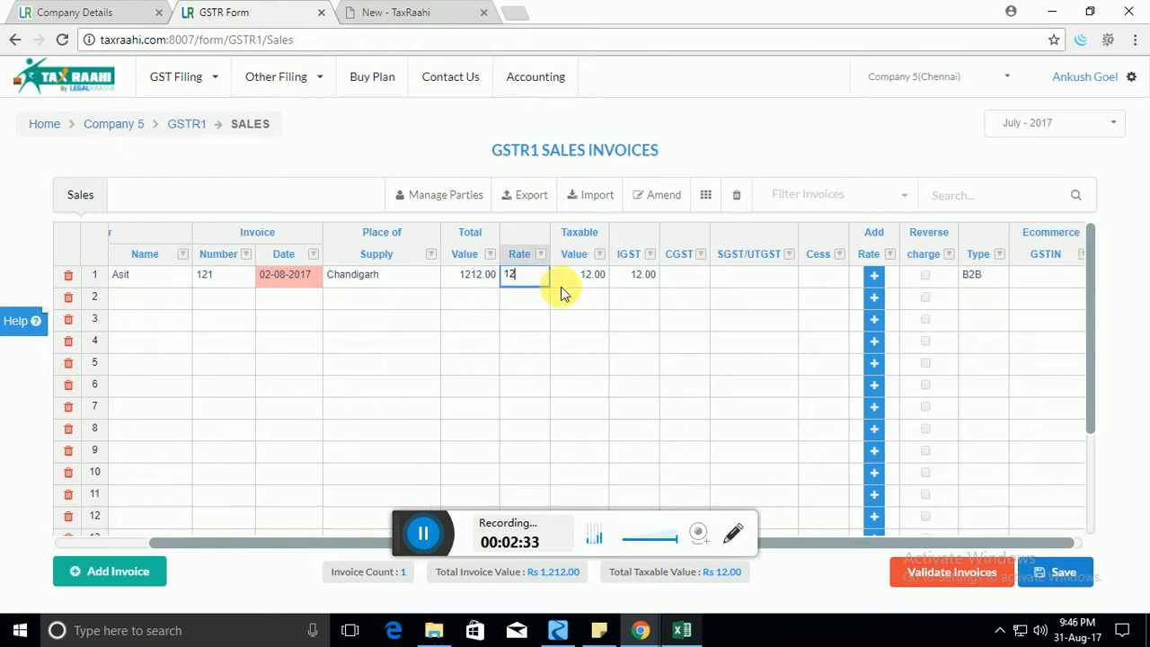
pyautogui.click(565, 297)
pyautogui.click(513, 276)
pyautogui.press('Left')
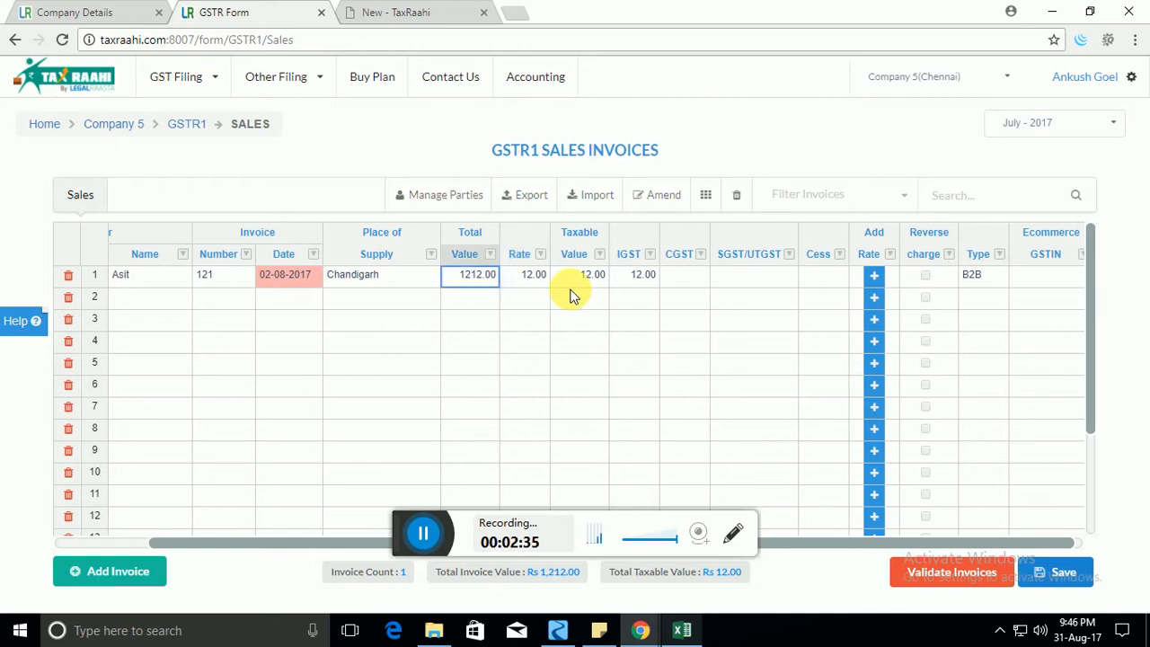
pyautogui.press('Left')
pyautogui.press('Left')
pyautogui.press('Left')
pyautogui.press('Left')
pyautogui.press('Left')
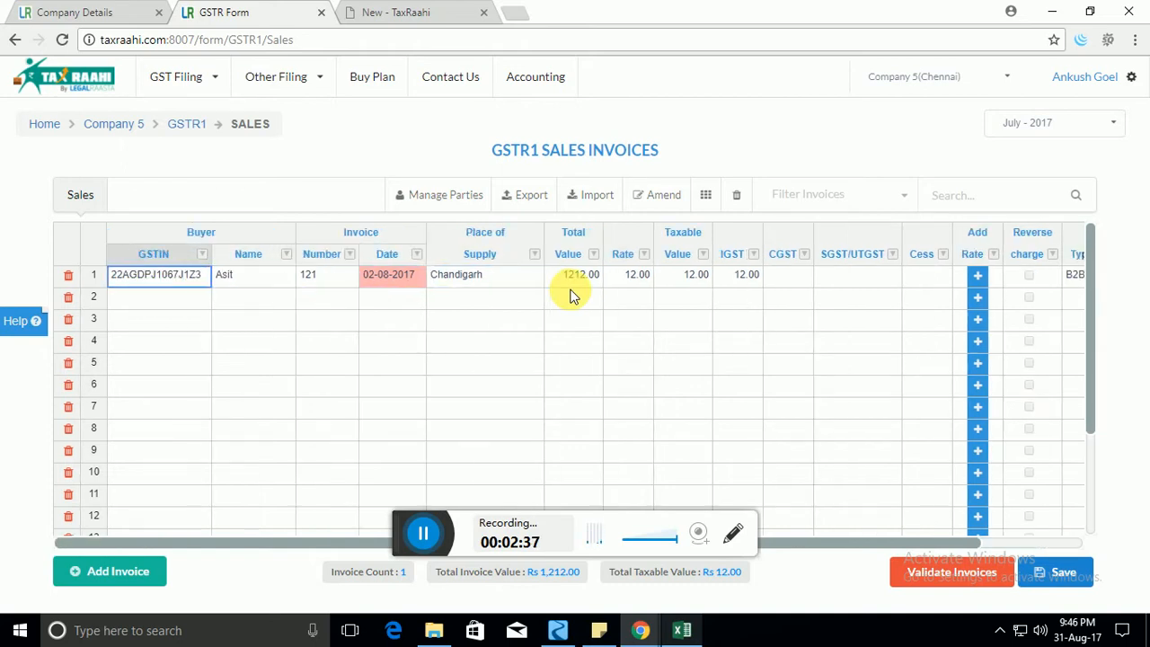
pyautogui.press('Right')
pyautogui.press('Right')
pyautogui.press('Right')
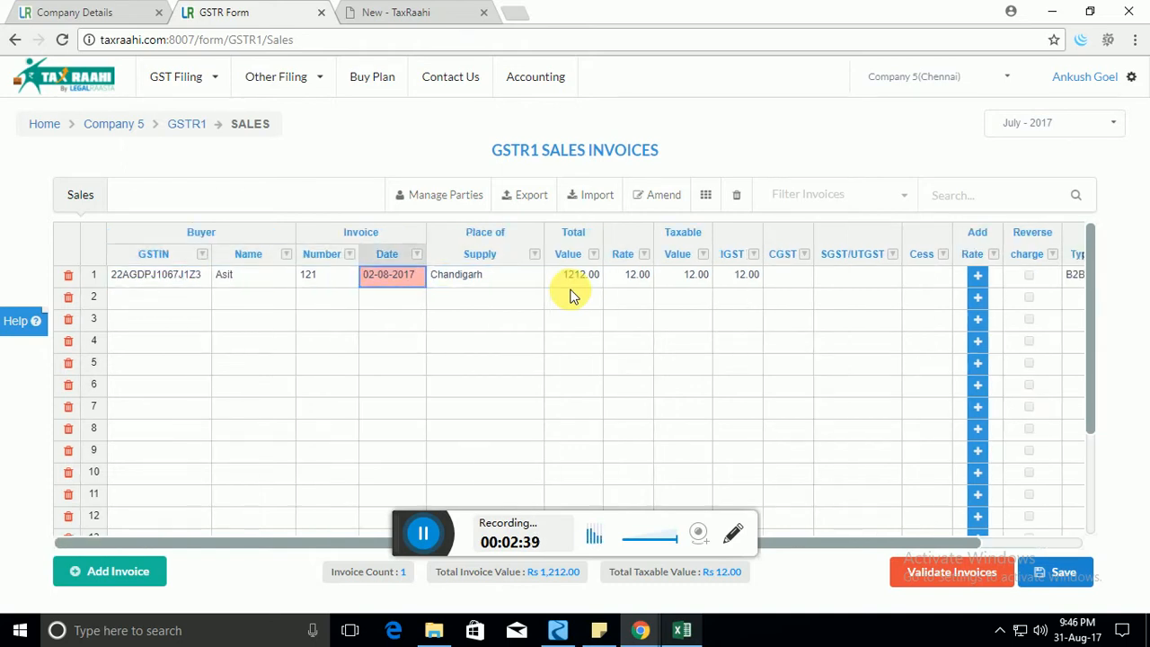
pyautogui.press('Left')
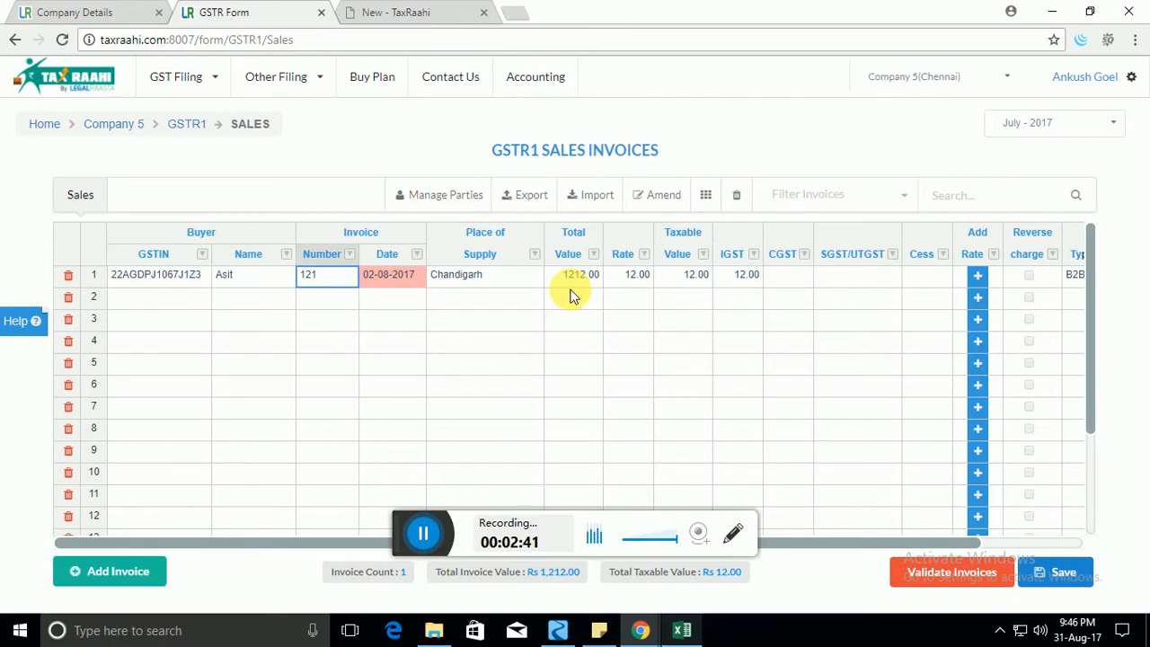
# Add a second rate line to invoice 121: rate 18, taxable value 1212, IGST 12.
pyautogui.click(982, 278)
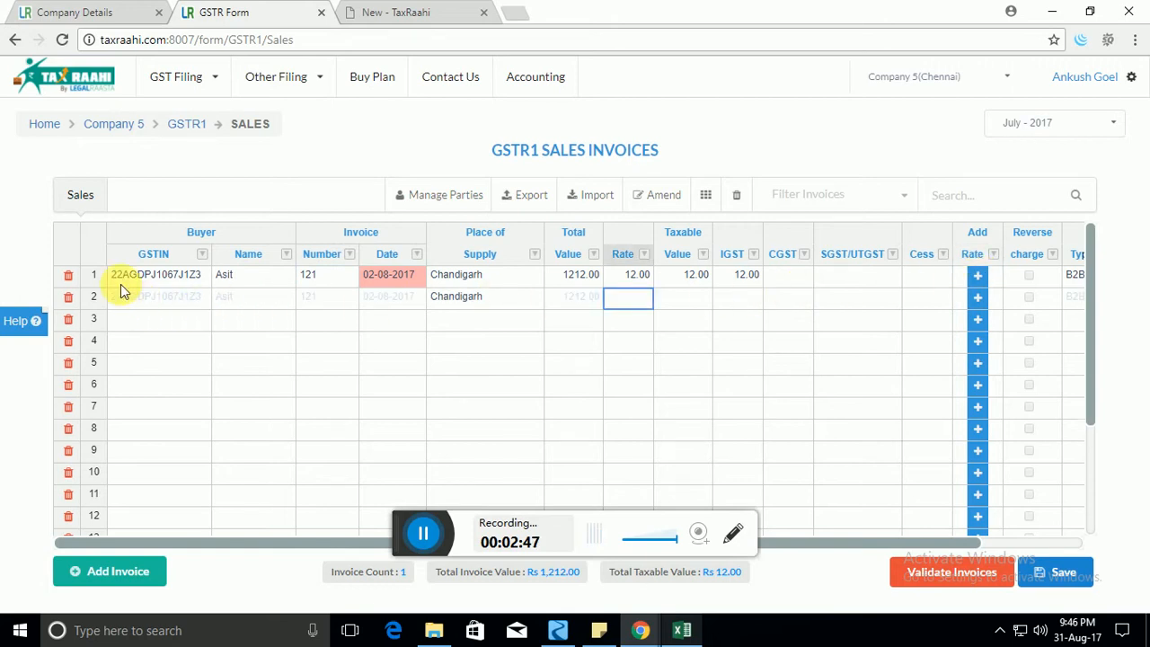
pyautogui.click(164, 297)
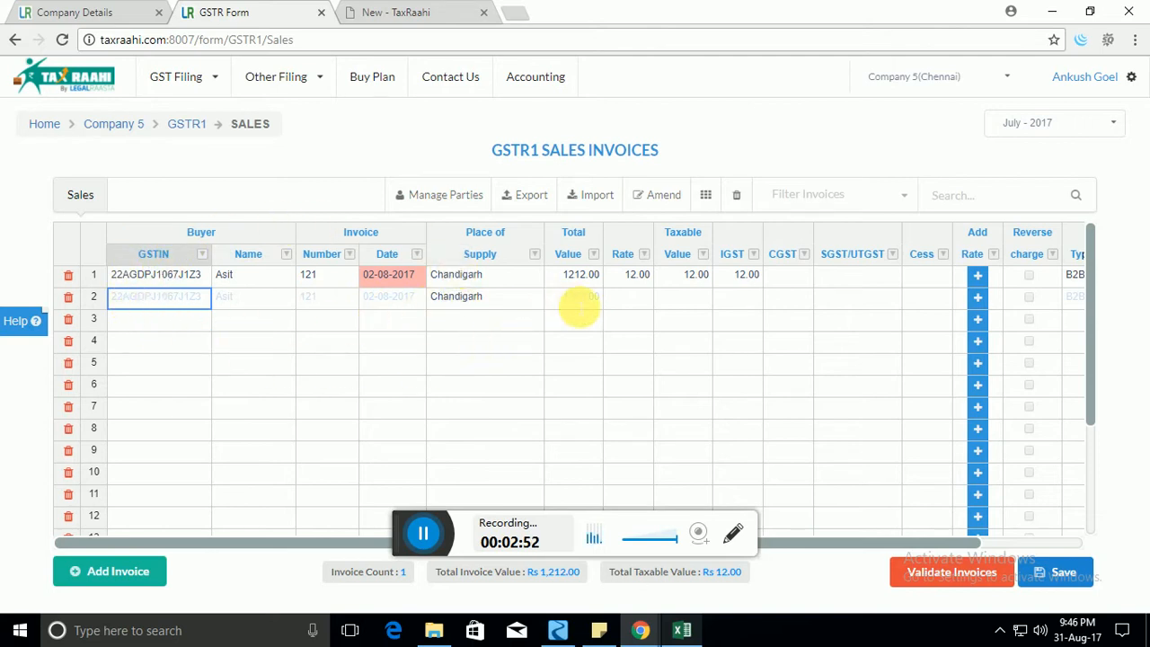
pyautogui.click(580, 308)
pyautogui.click(624, 303)
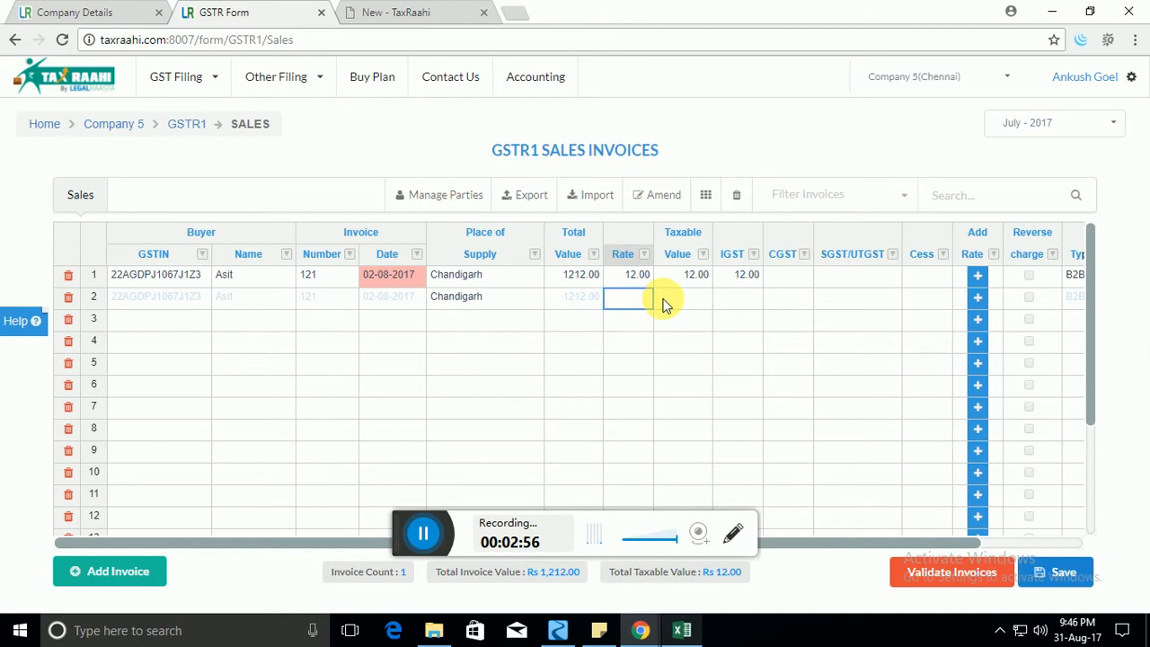
pyautogui.press('Tab')
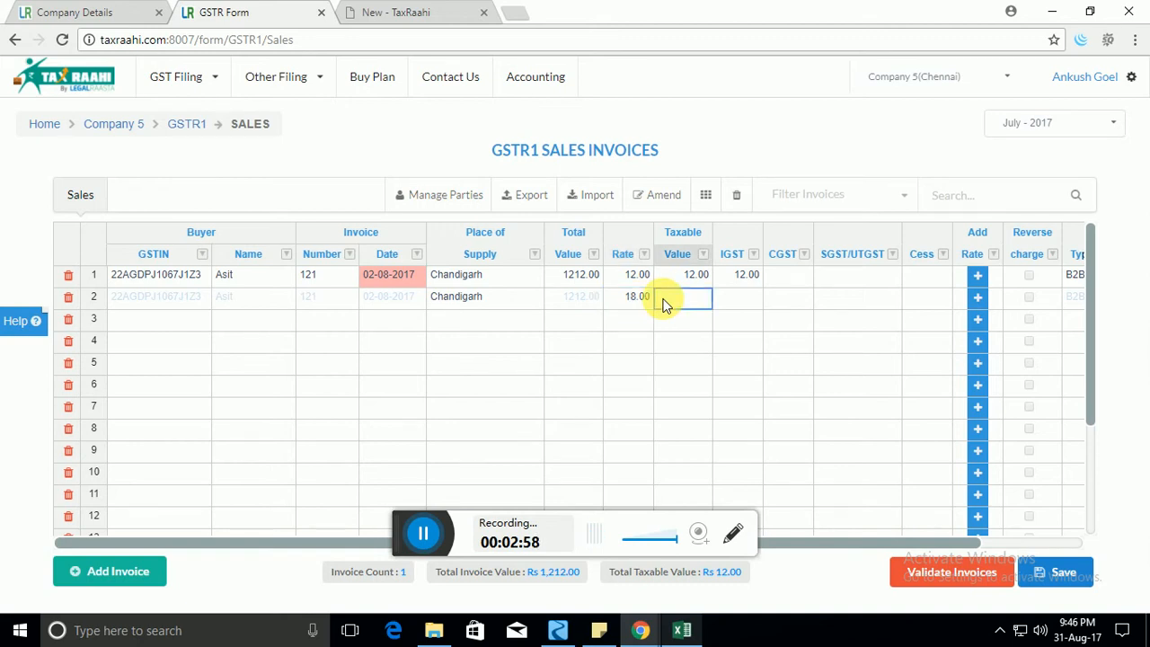
pyautogui.write('1212')
pyautogui.press('Tab')
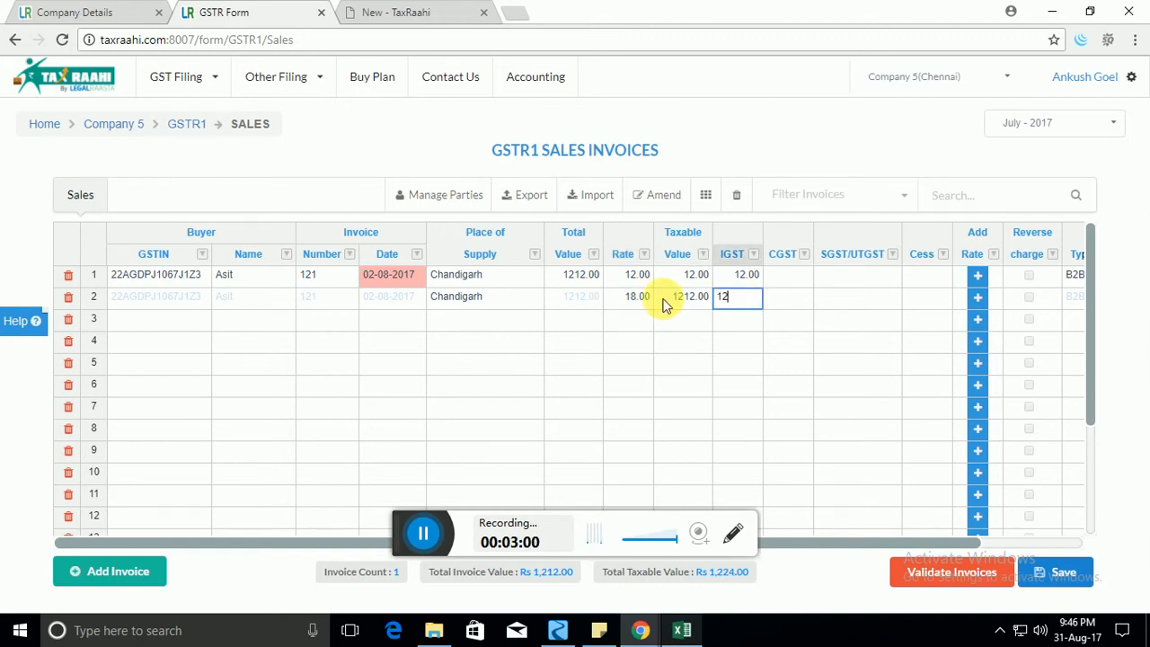
pyautogui.press('Tab')
pyautogui.press('Tab')
pyautogui.press('Tab')
pyautogui.press('Tab')
pyautogui.press('Tab')
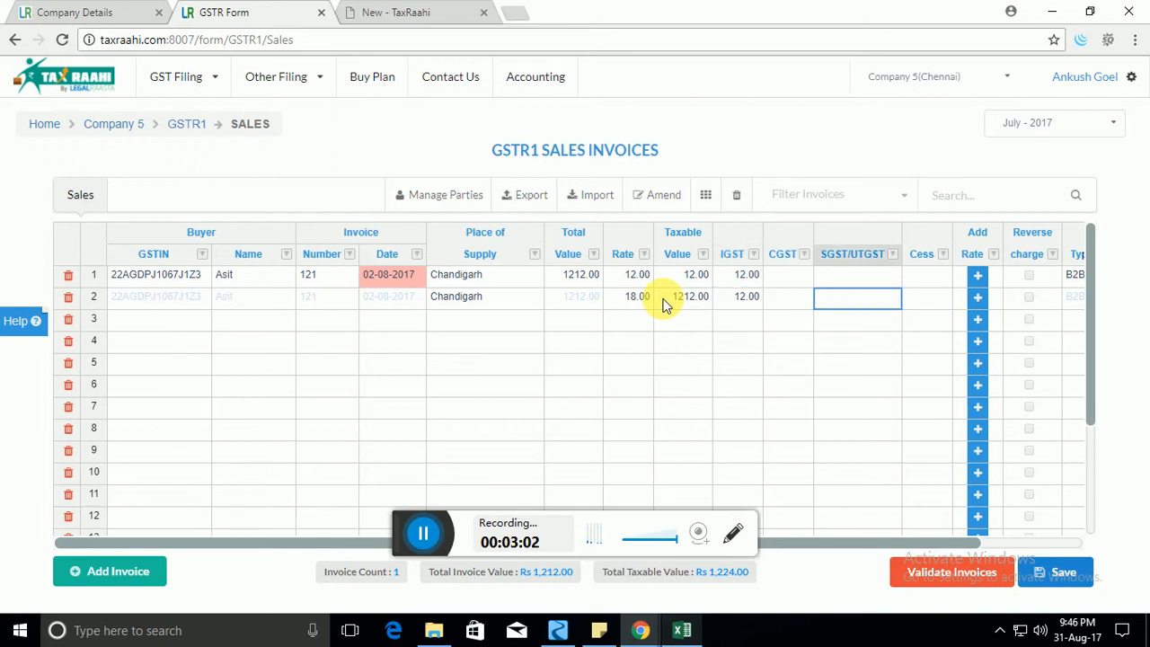
pyautogui.press('Tab')
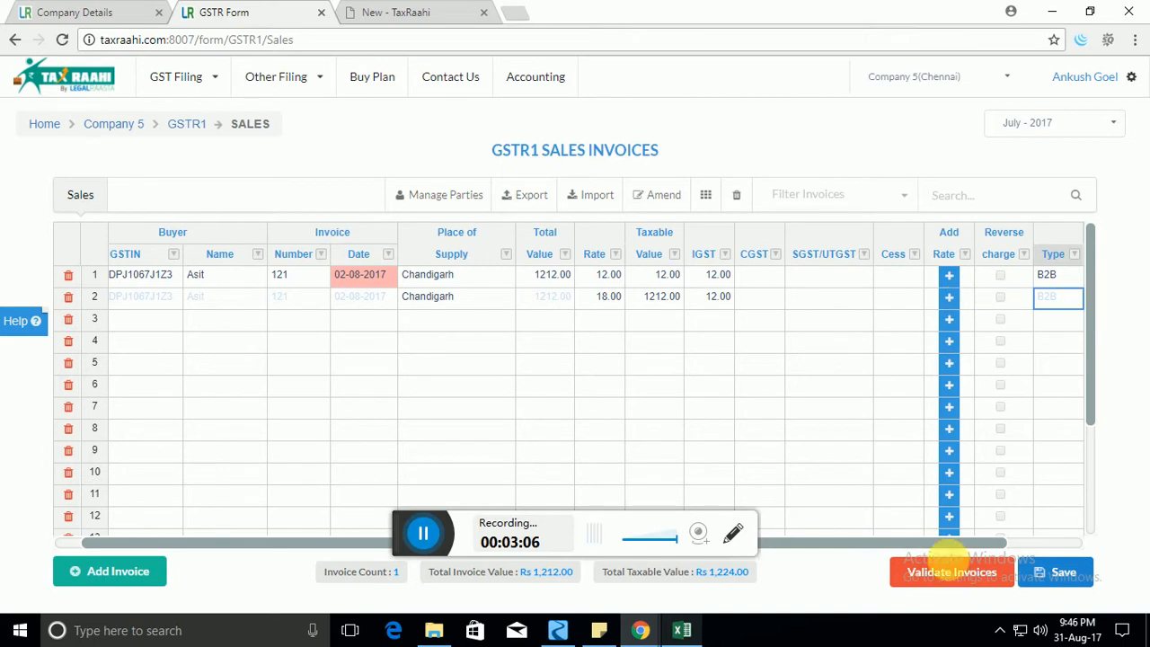
pyautogui.moveTo(820, 543); pyautogui.dragTo(614, 560)
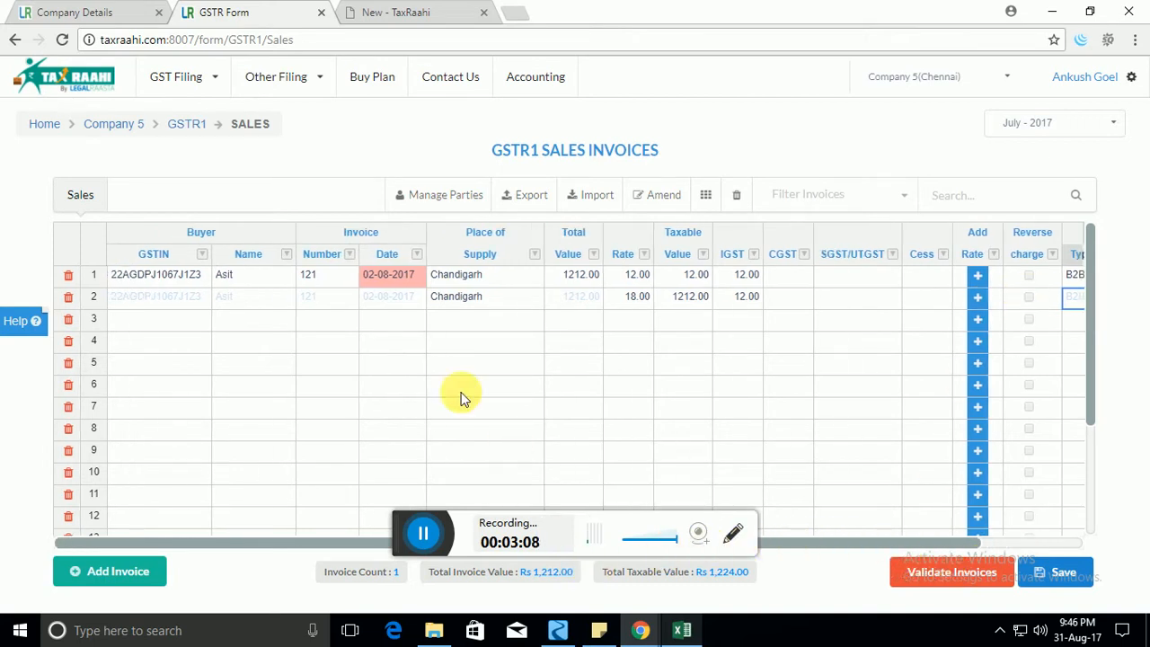
# Delete all invoices, including invoice 121, so the count and totals read 0.
pyautogui.click(144, 319)
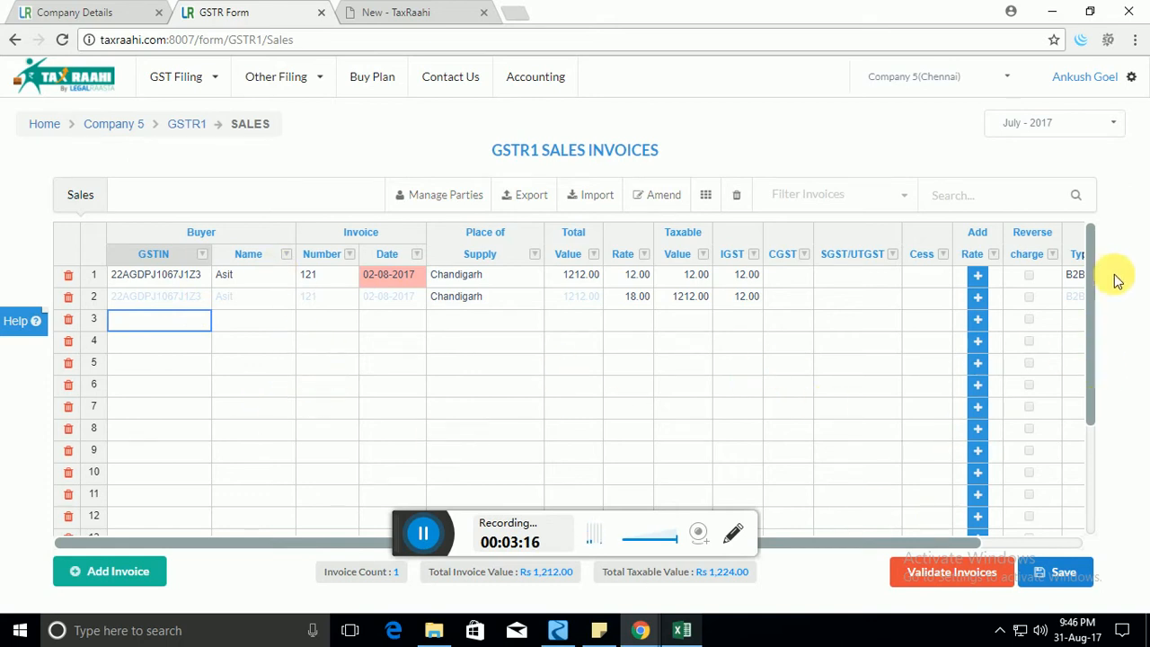
pyautogui.moveTo(1092, 255)
pyautogui.mouseDown()
pyautogui.moveTo(1085, 417)
pyautogui.moveTo(1099, 452)
pyautogui.moveTo(1093, 244)
pyautogui.mouseUp()
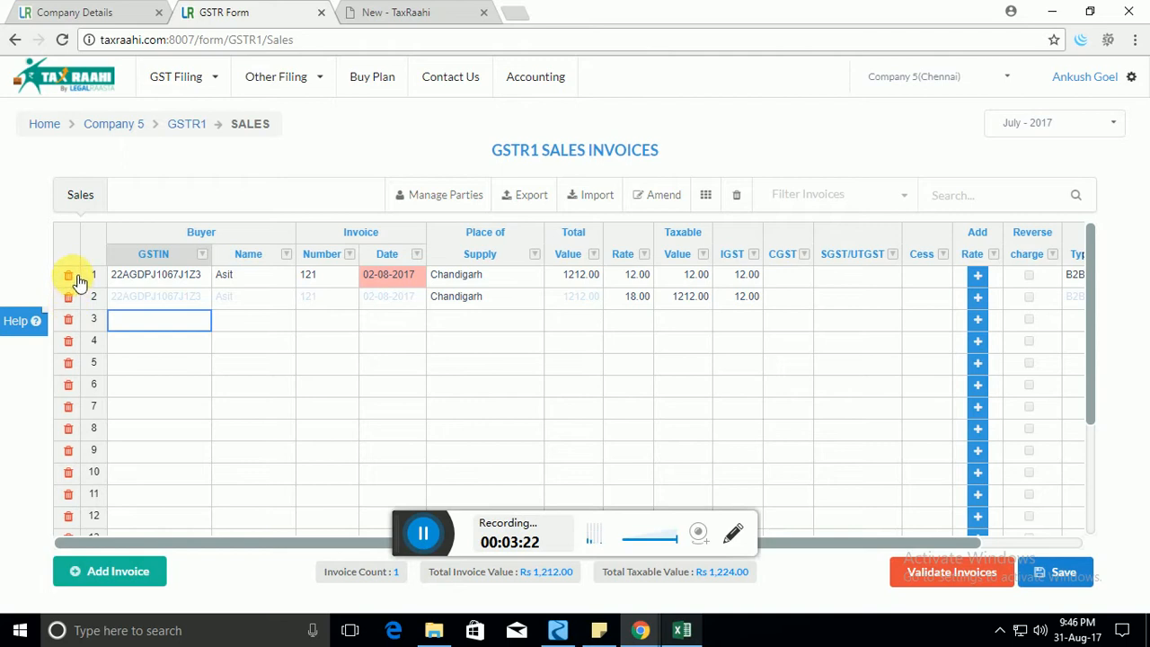
pyautogui.click(264, 318)
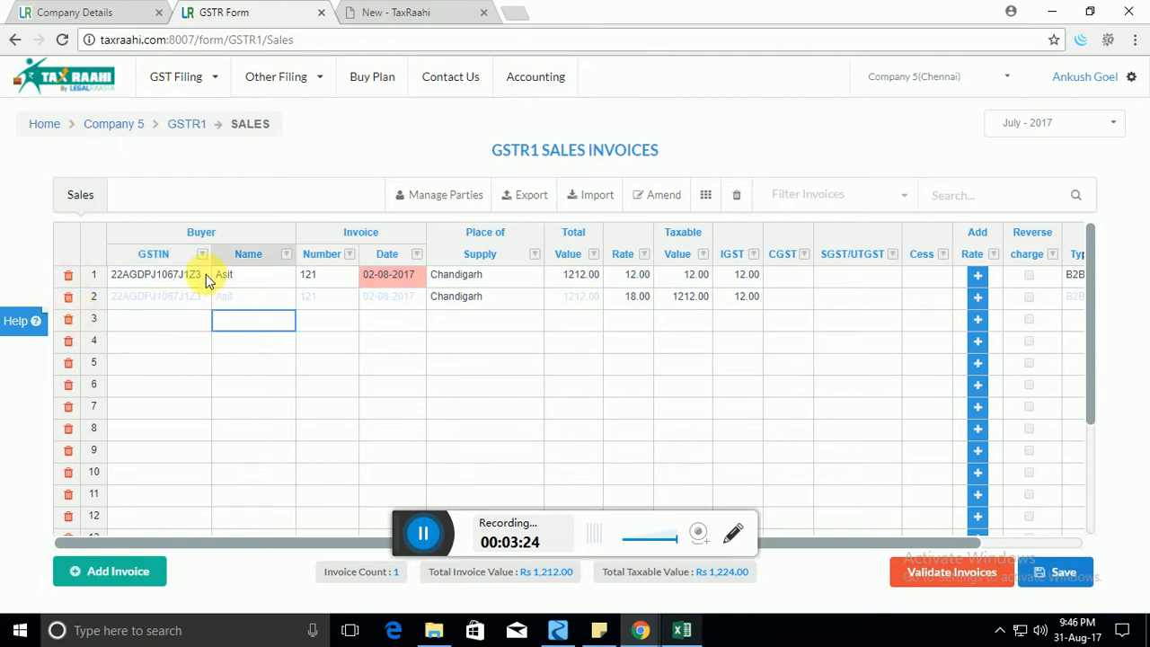
pyautogui.click(252, 305)
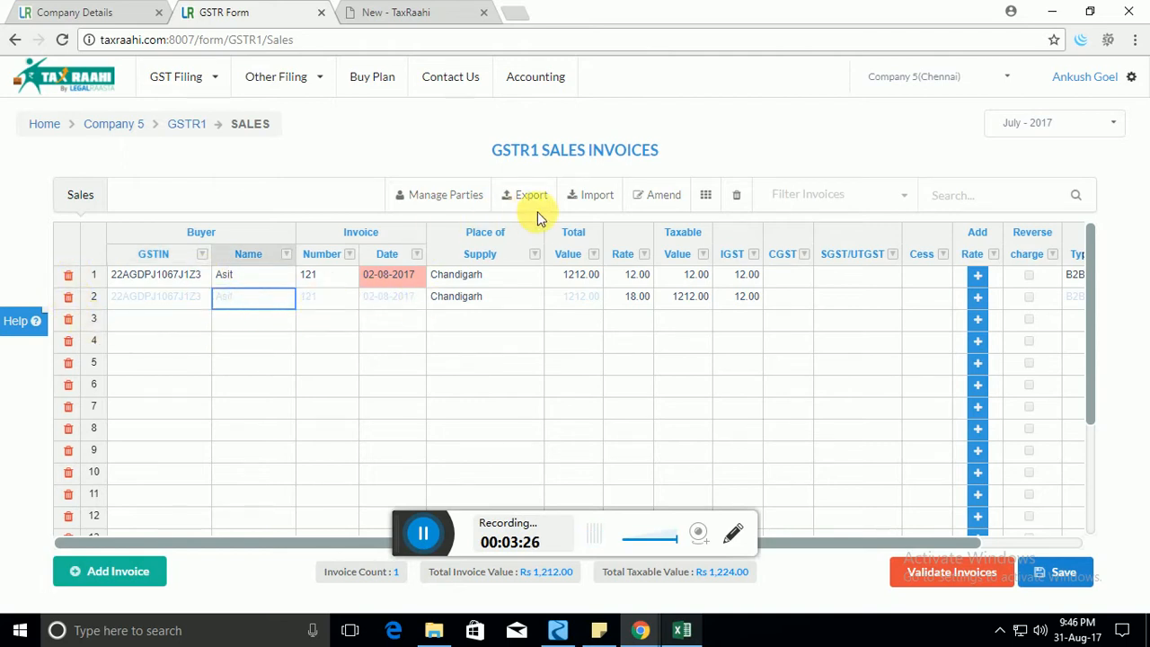
pyautogui.click(738, 196)
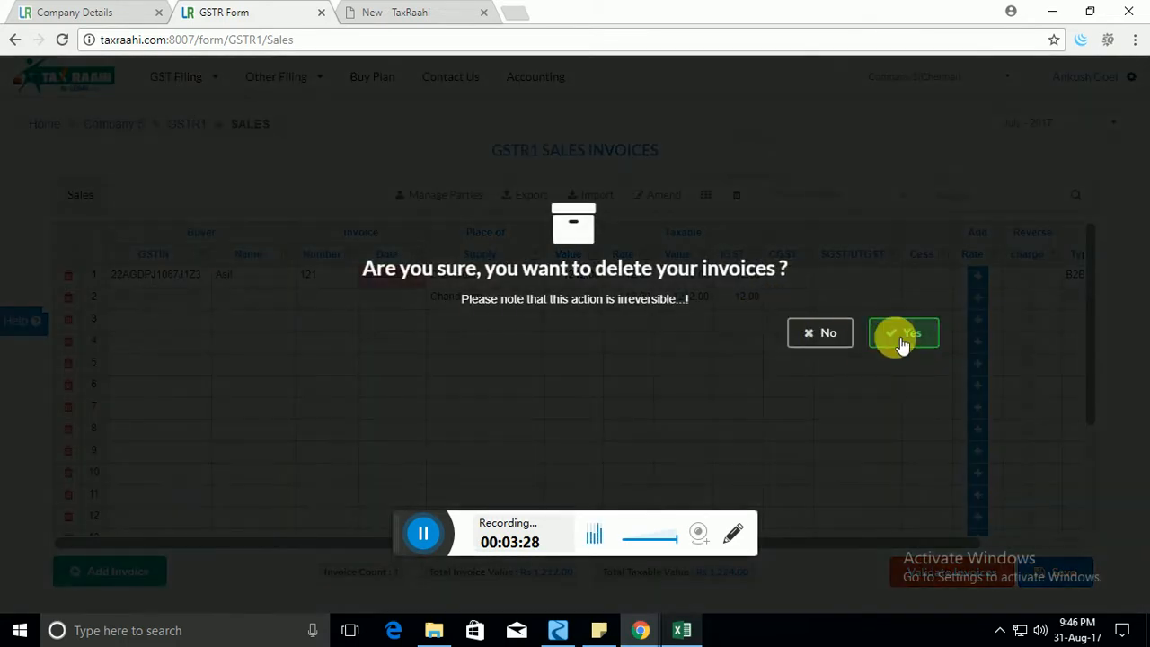
pyautogui.click(908, 336)
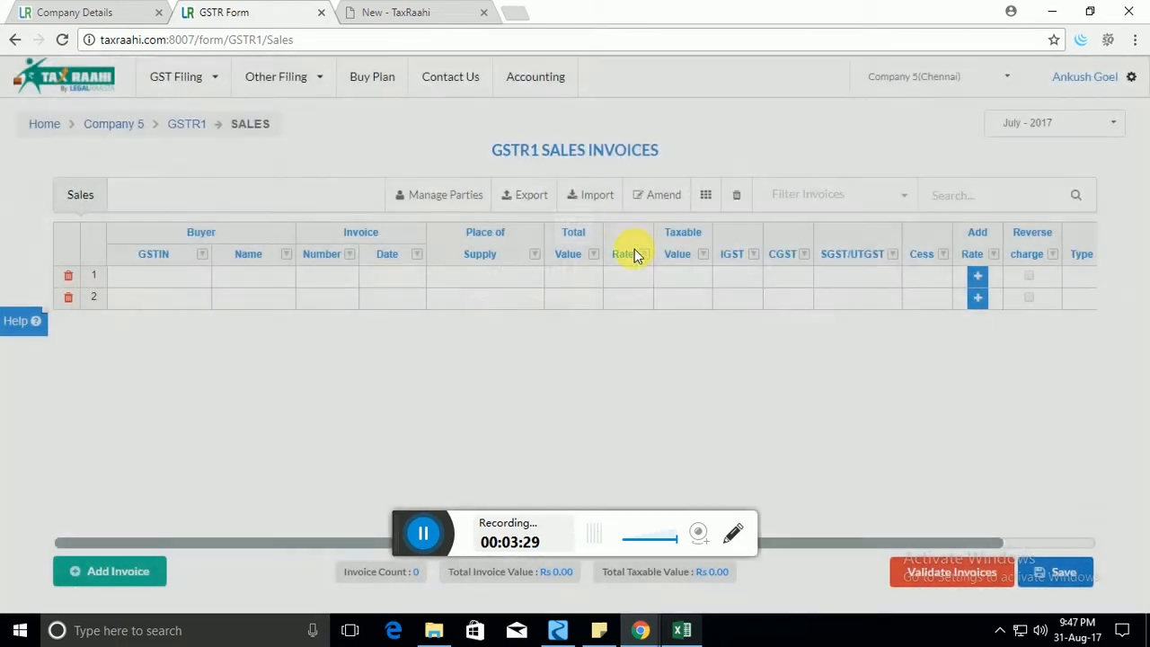
# Set the data import mode to Overwrite instead of Append.
pyautogui.click(591, 194)
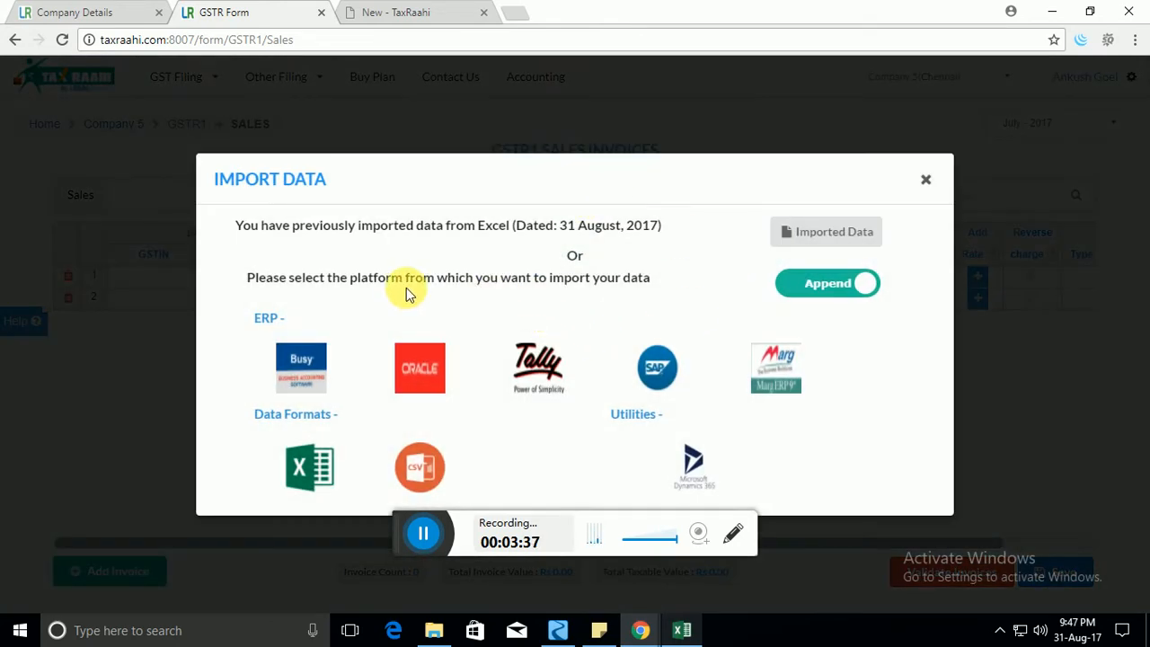
pyautogui.doubleClick(262, 276)
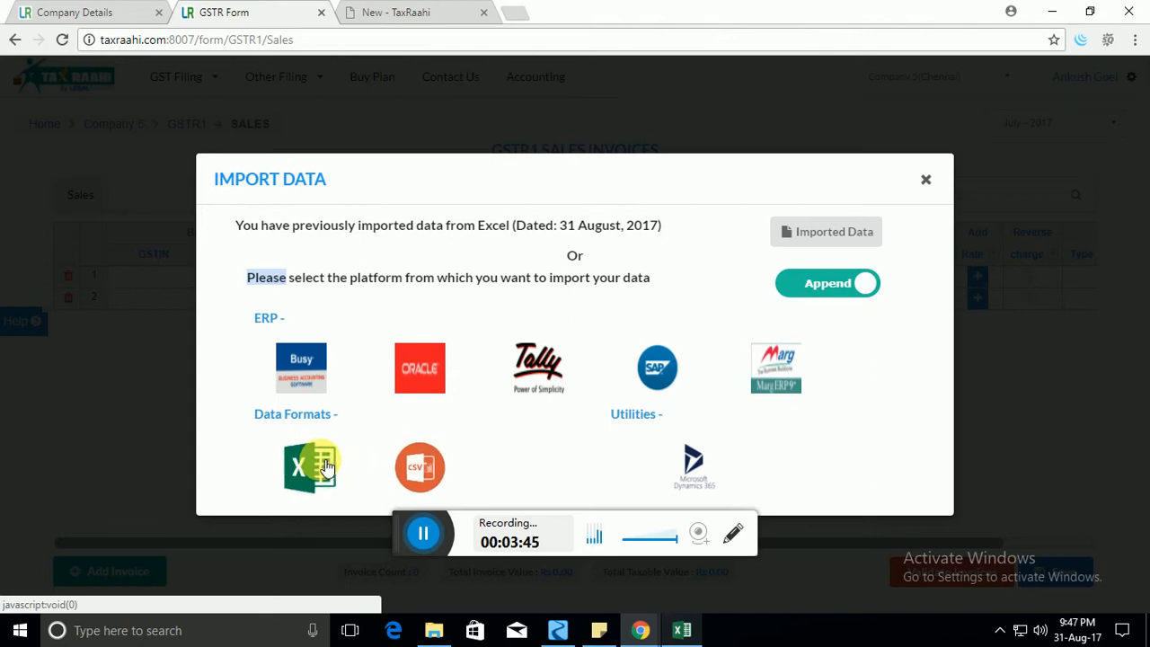
pyautogui.click(828, 289)
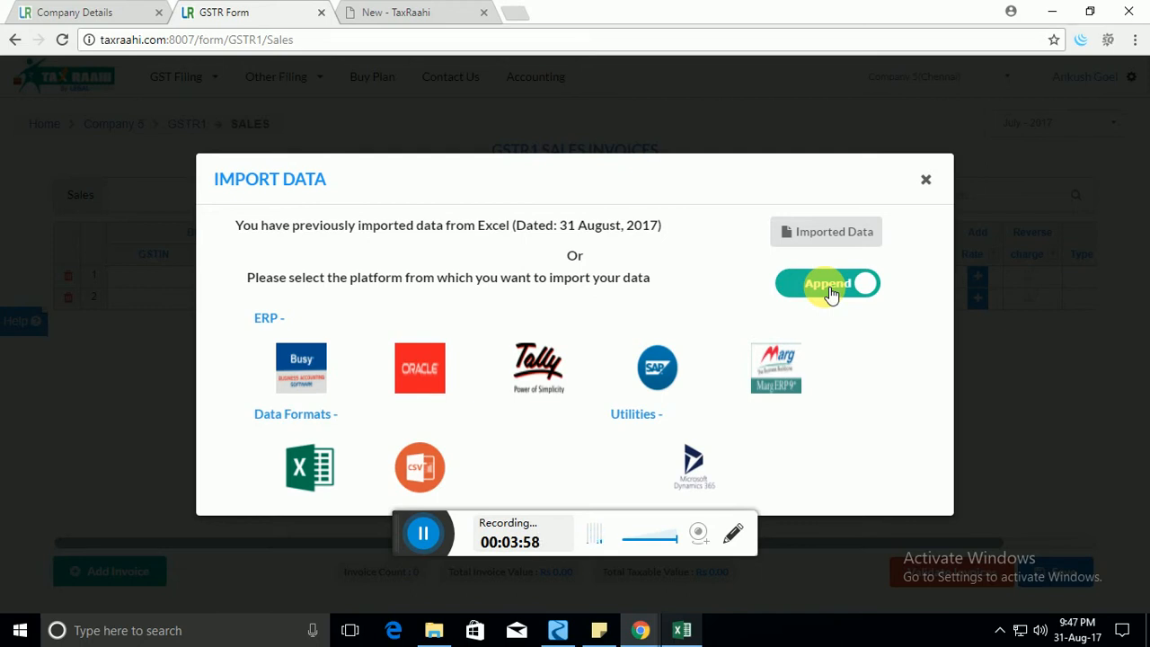
pyautogui.click(831, 292)
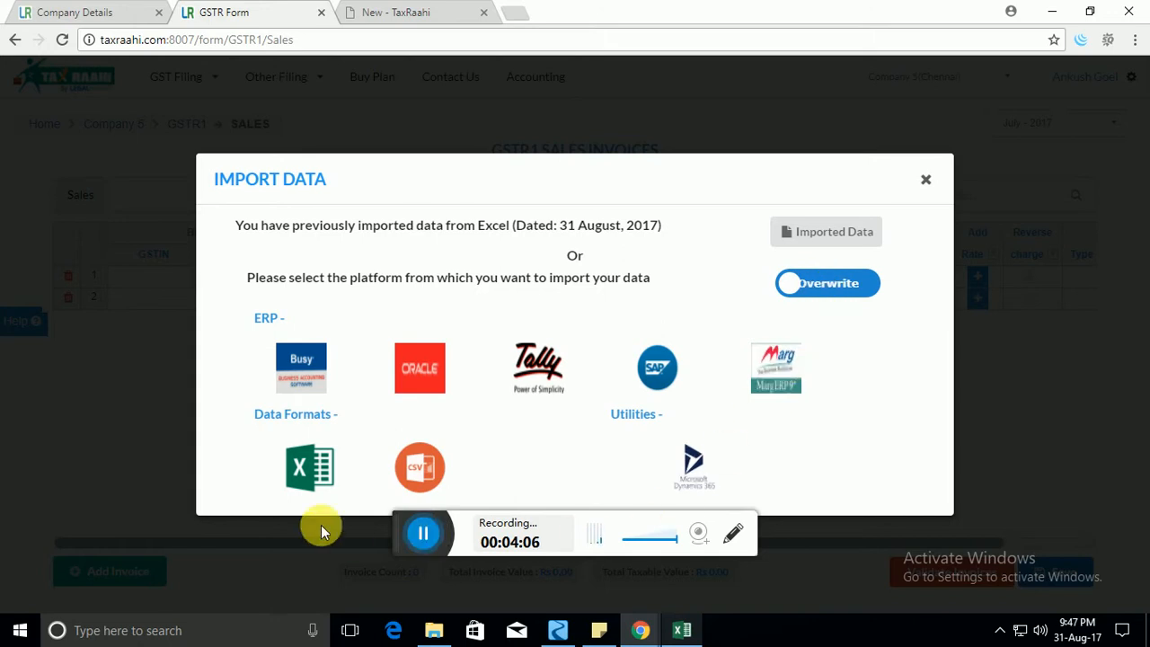
# Choose Excel under Data Formats to open the Import Details From Excel dialog.
pyautogui.click(327, 476)
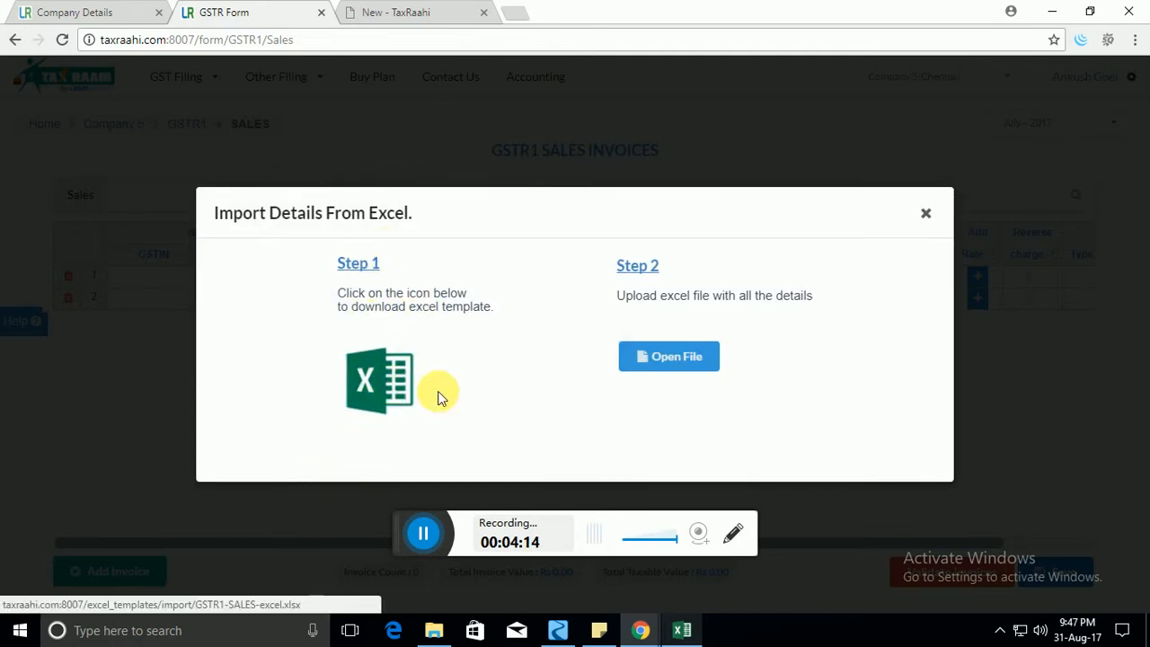
pyautogui.click(433, 629)
pyautogui.click(433, 629)
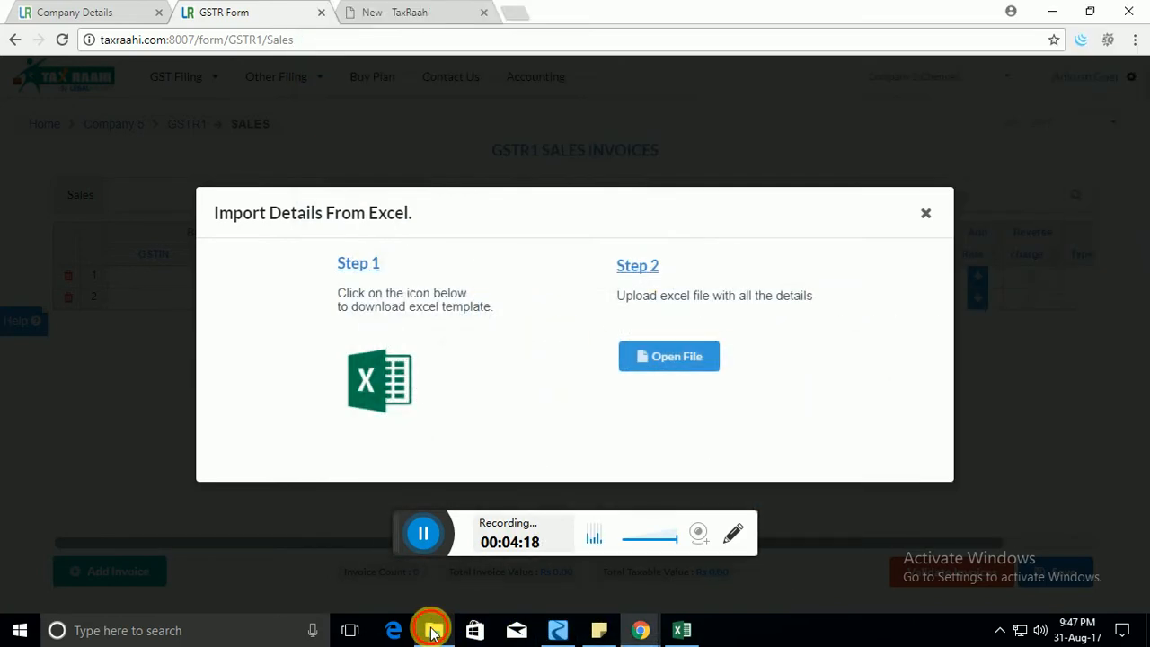
# Open GSTR1-SALES-excel-test - Tamil Nadu in Excel from the desktop's GST Sample Files folder.
pyautogui.click(433, 630)
pyautogui.click(1146, 633)
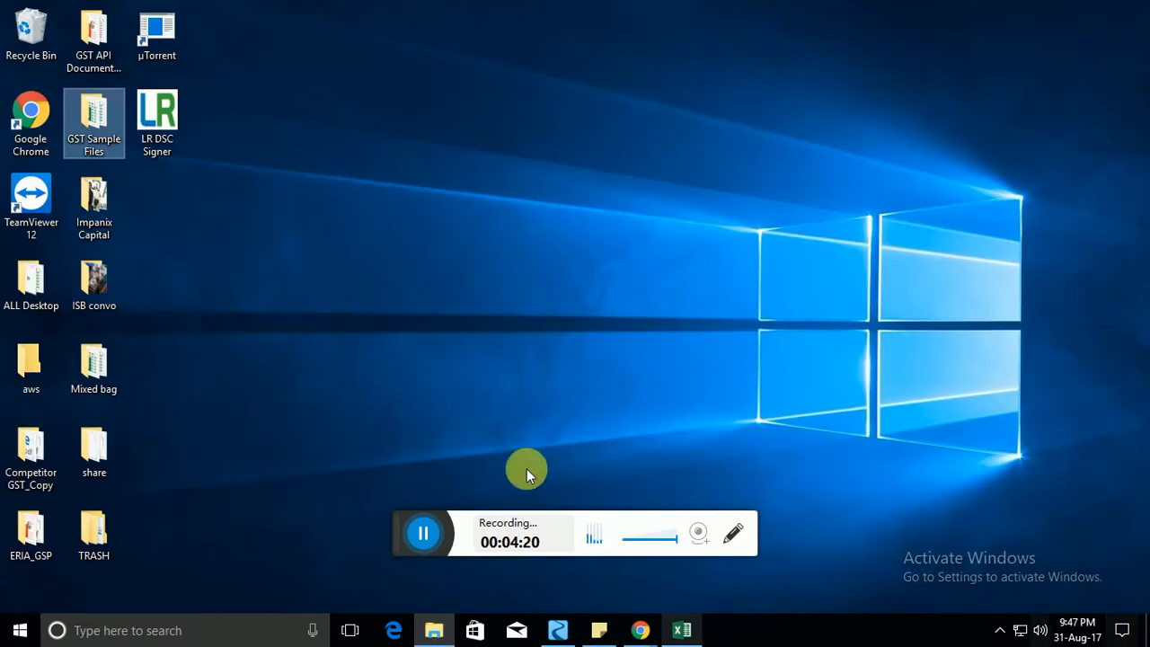
pyautogui.doubleClick(90, 137)
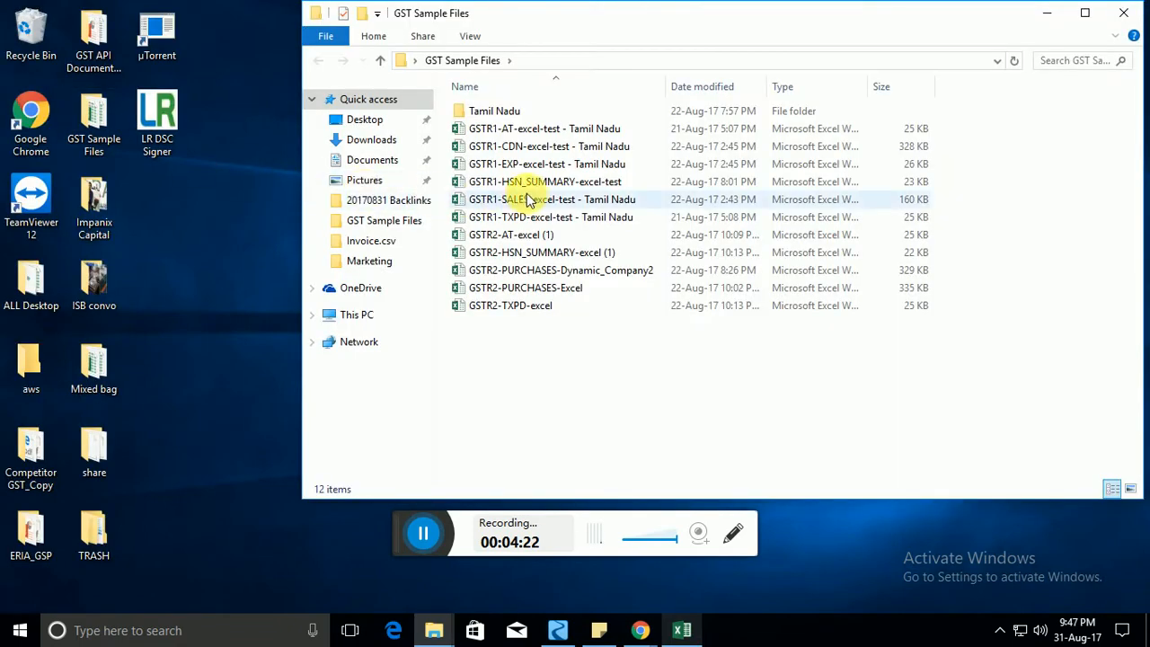
pyautogui.click(555, 201)
pyautogui.doubleClick(566, 201)
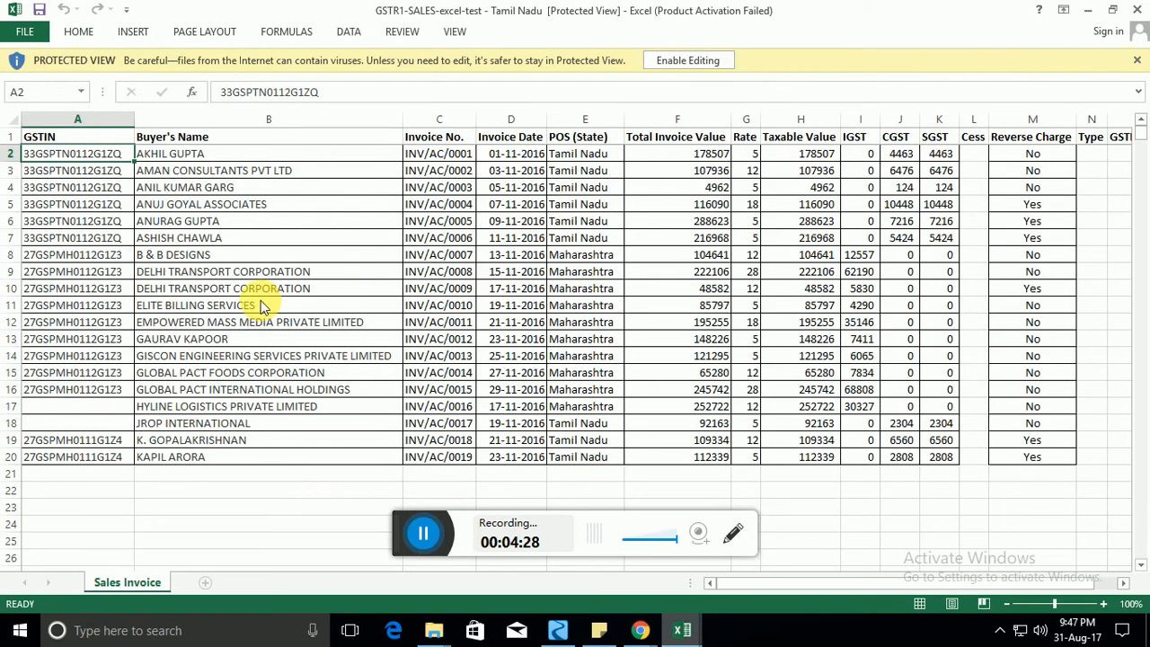
# Bring the sales workbook forward and enable editing out of protected view.
pyautogui.click(256, 288)
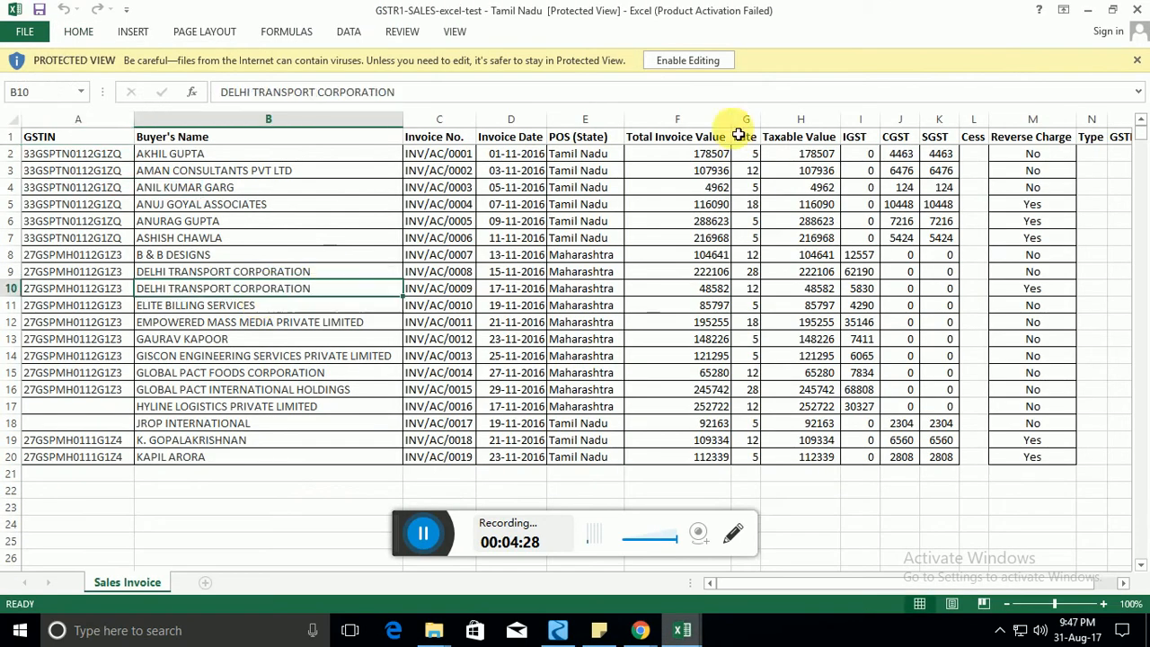
pyautogui.click(690, 58)
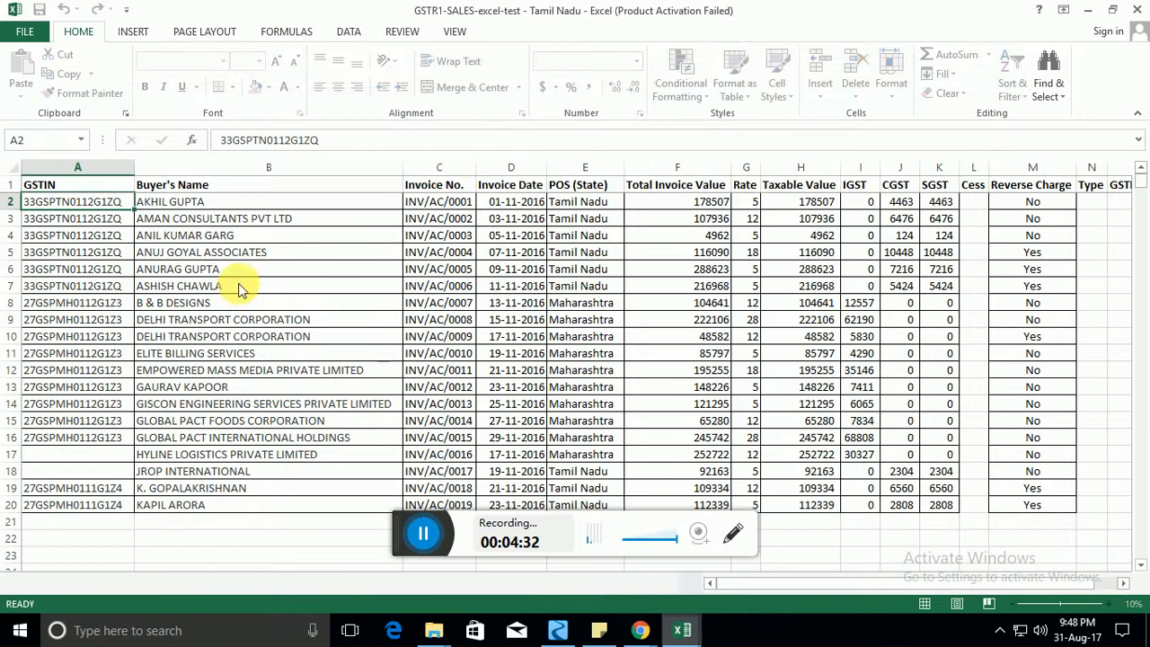
pyautogui.click(243, 270)
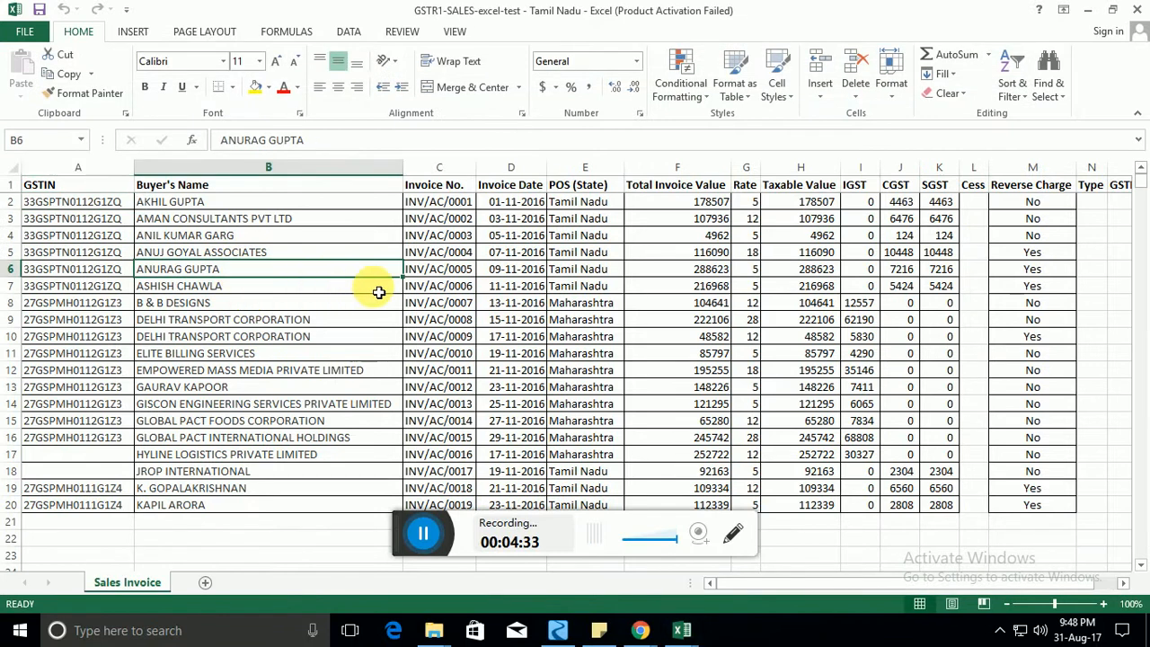
# Review the Sales Invoice sheet's column headers and the GSTIN entries down column A.
pyautogui.press('Left')
pyautogui.press('Up')
pyautogui.press('Up')
pyautogui.press('Up')
pyautogui.press('Up')
pyautogui.press('Up')
pyautogui.press('Right')
pyautogui.press('Right')
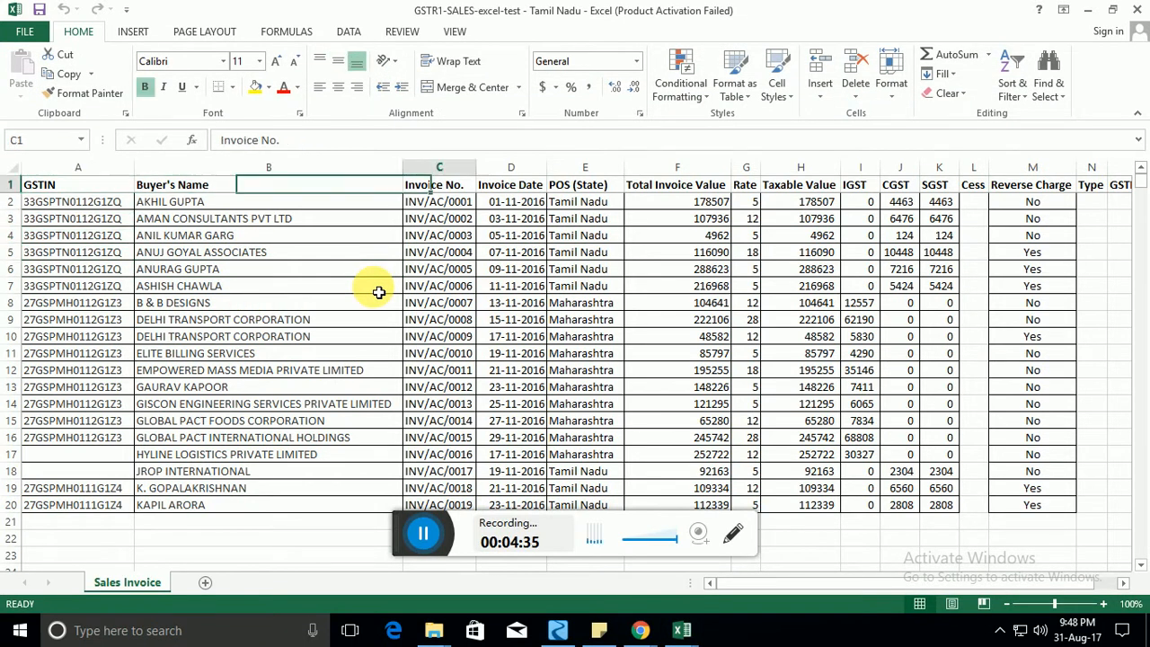
pyautogui.press('Right')
pyautogui.press('Right')
pyautogui.press('Right')
pyautogui.press('Right')
pyautogui.press('Right')
pyautogui.press('Right')
pyautogui.press('Right')
pyautogui.press('Right')
pyautogui.press('Right')
pyautogui.press('Right')
pyautogui.press('Right')
pyautogui.press('Right')
pyautogui.press('Left')
pyautogui.press('Left')
pyautogui.press('Left')
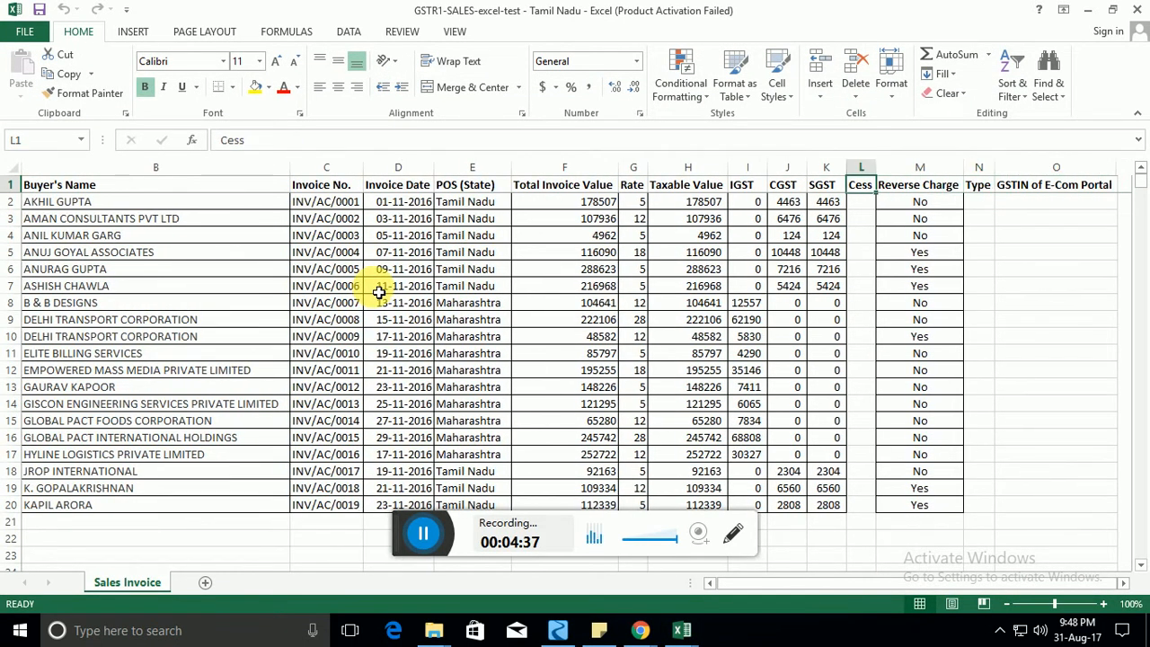
pyautogui.press('Home')
pyautogui.press('Down')
pyautogui.press('Right')
pyautogui.press('Up')
pyautogui.press('Left')
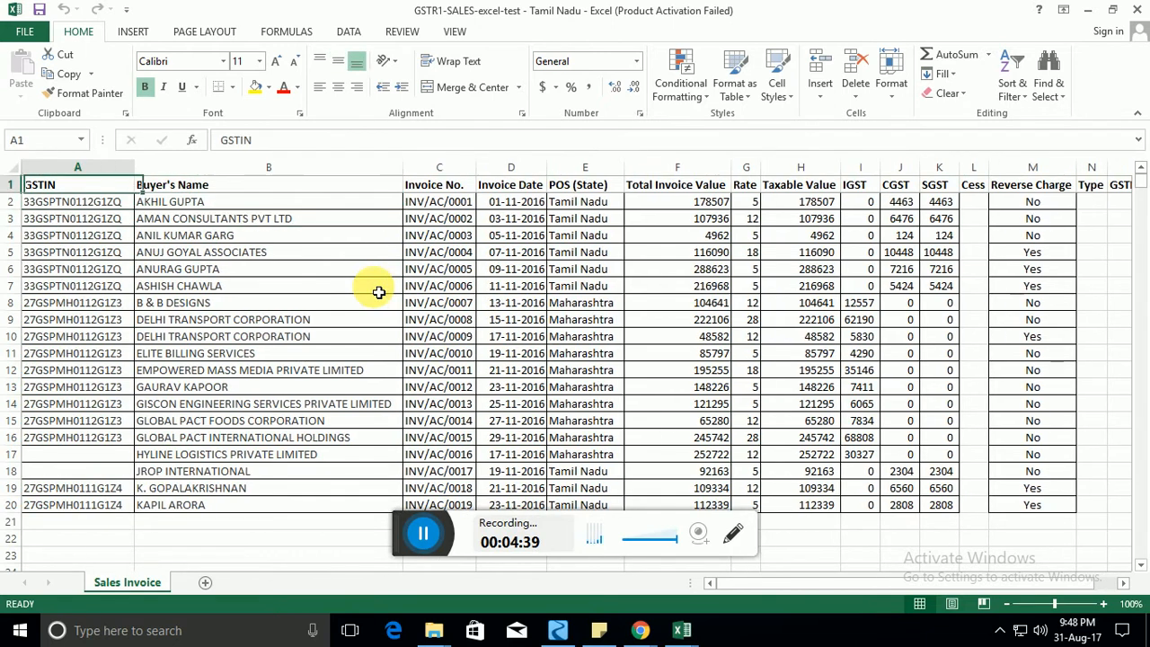
pyautogui.hotkey('ctrl', 'shift', 'Down')
pyautogui.hotkey('ctrl', 'shift', 'Down')
pyautogui.press('Right')
pyautogui.press('Right')
pyautogui.press('Right')
pyautogui.press('Left')
pyautogui.press('Left')
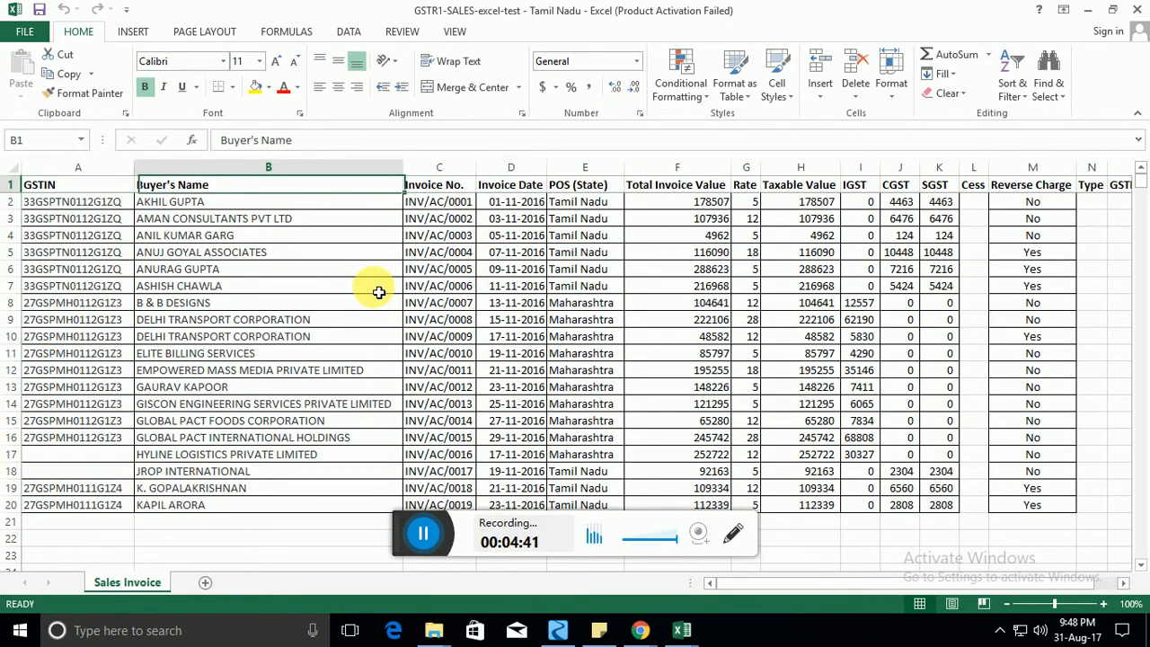
pyautogui.press('Left')
pyautogui.press('Down')
pyautogui.press('Down')
pyautogui.hotkey('ctrl', 'Down')
pyautogui.press('Down')
pyautogui.press('Up')
pyautogui.press('Up')
pyautogui.press('Up')
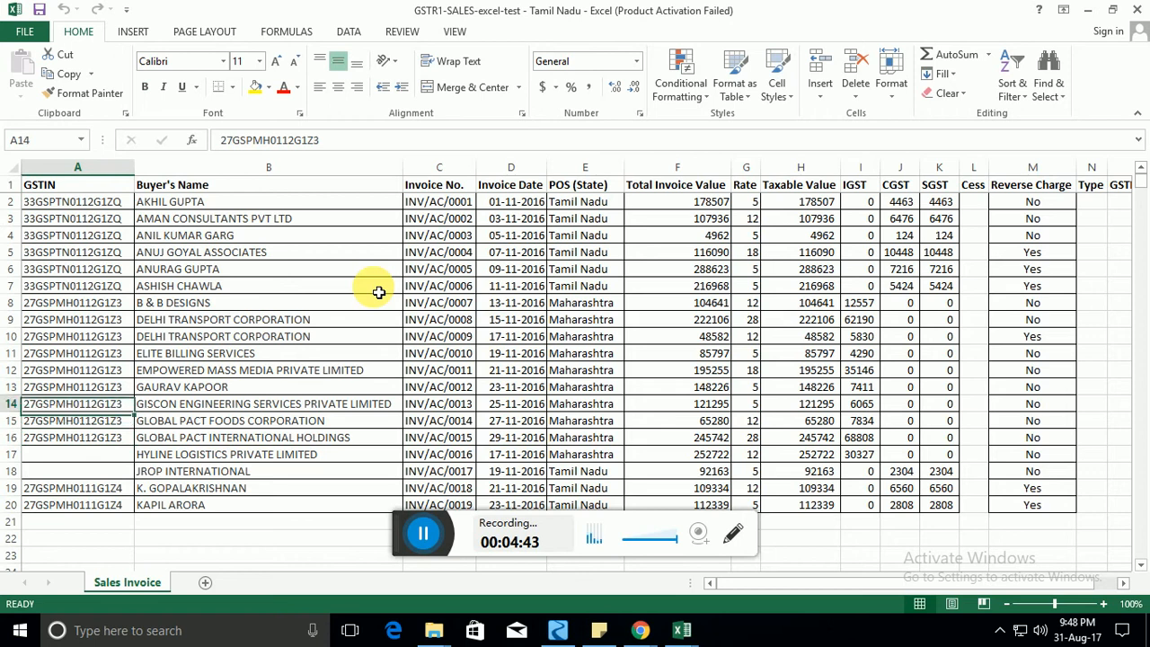
pyautogui.press('Down')
pyautogui.press('Down')
pyautogui.press('Down')
# Inspect the rows missing a GSTIN and the remaining headers, then select row 3.
pyautogui.press('Right')
pyautogui.press('Left')
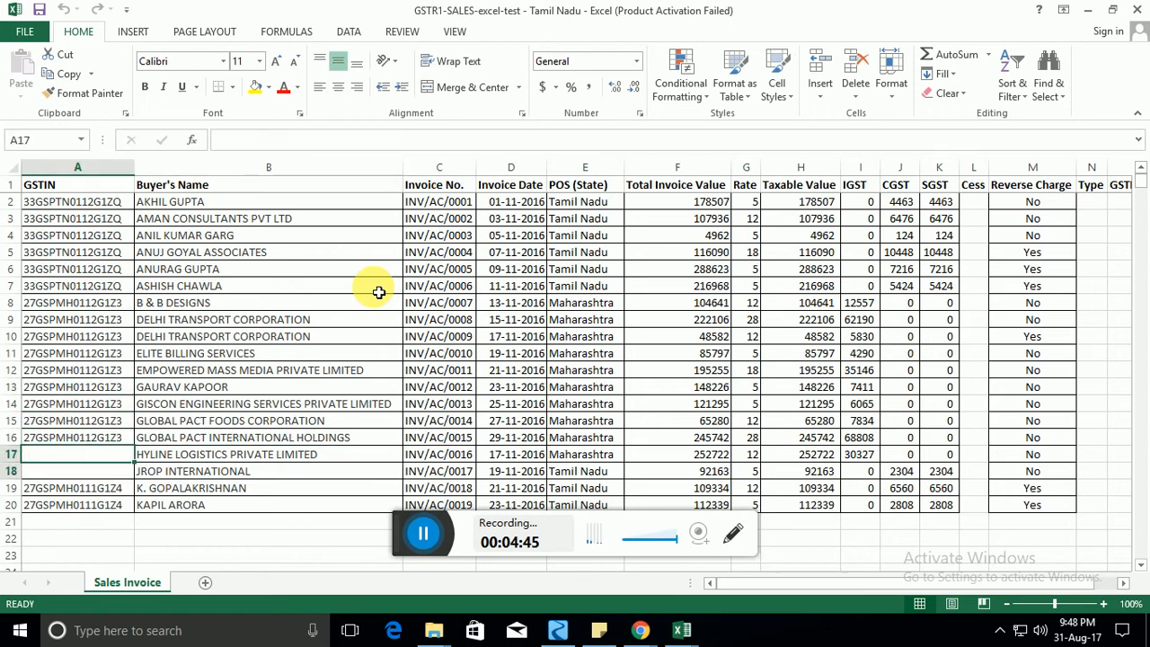
pyautogui.hotkey('shift', 'Down')
pyautogui.press('Right')
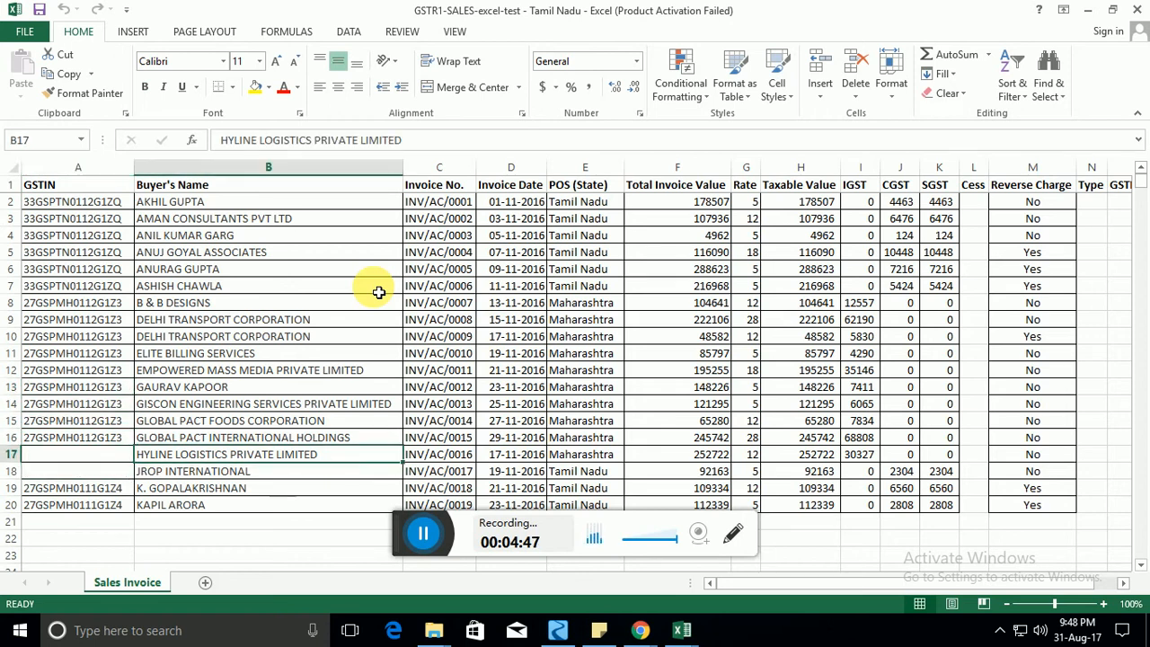
pyautogui.press('Right')
pyautogui.press('Right')
pyautogui.press('Right')
pyautogui.press('Right')
pyautogui.press('Left')
pyautogui.press('Home')
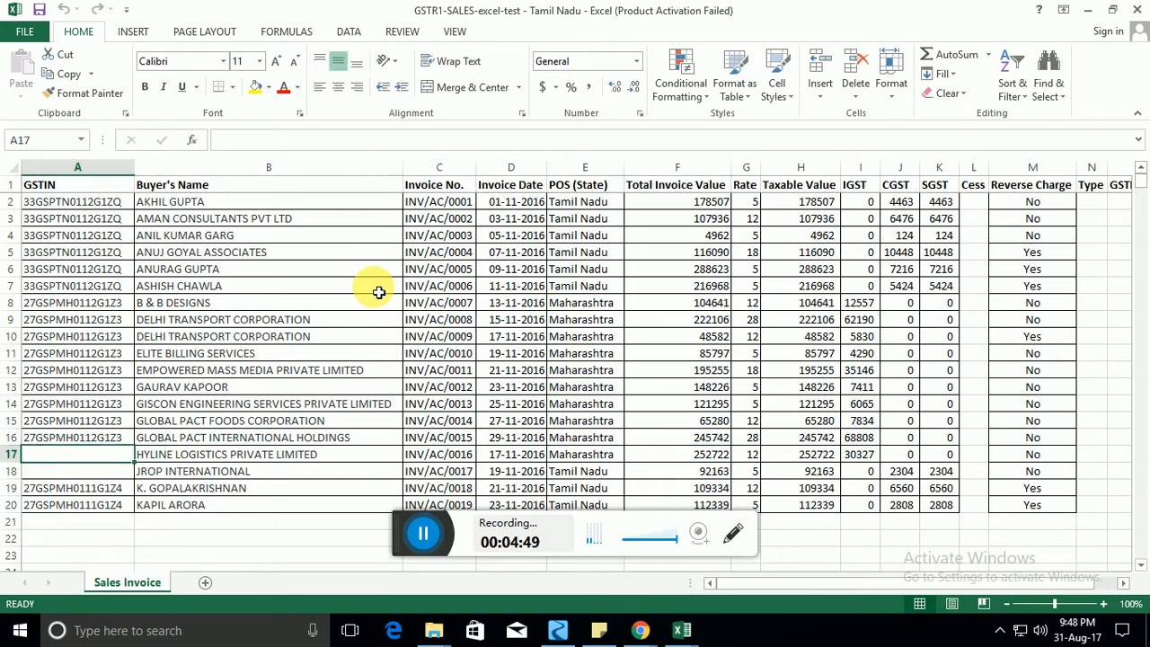
pyautogui.press('Down')
pyautogui.press('Down')
pyautogui.press('Down')
pyautogui.press('Down')
pyautogui.press('Down')
pyautogui.press('Right')
pyautogui.press('Right')
pyautogui.press('Right')
pyautogui.press('Right')
pyautogui.press('Right')
pyautogui.press('Right')
pyautogui.press('Up')
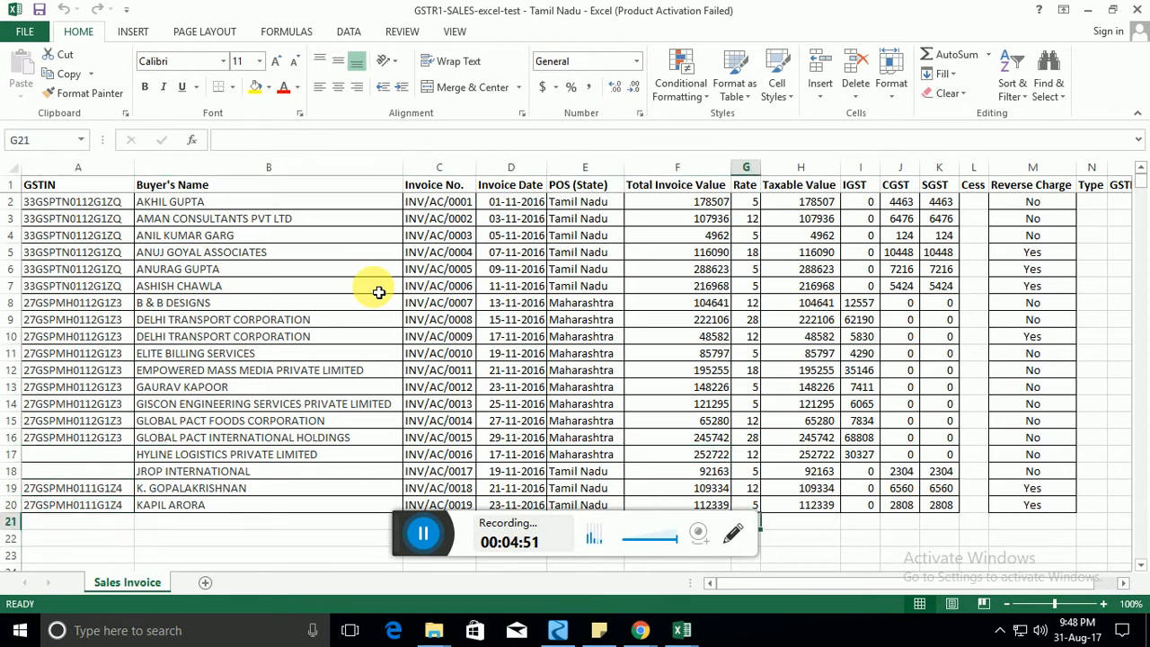
pyautogui.press('Left')
pyautogui.press('Left')
pyautogui.press('Up')
pyautogui.press('Up')
pyautogui.press('Up')
pyautogui.press('Up')
pyautogui.press('Up')
pyautogui.press('Up')
pyautogui.press('Up')
pyautogui.press('Up')
pyautogui.press('Up')
pyautogui.press('Up')
pyautogui.press('Up')
pyautogui.press('Up')
pyautogui.press('Up')
pyautogui.press('Up')
pyautogui.press('Up')
pyautogui.press('Up')
pyautogui.press('Up')
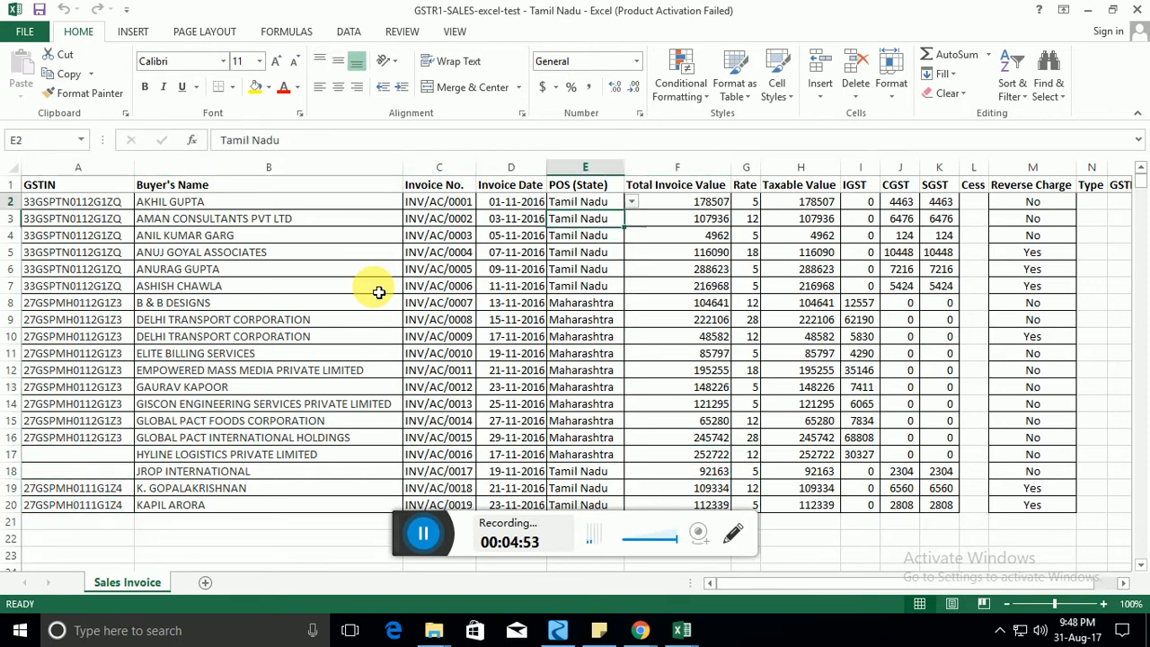
pyautogui.press('Right')
pyautogui.press('Right')
pyautogui.press('Right')
pyautogui.press('Right')
pyautogui.press('Right')
pyautogui.press('Right')
pyautogui.press('Right')
pyautogui.press('Right')
pyautogui.press('Right')
pyautogui.press('Right')
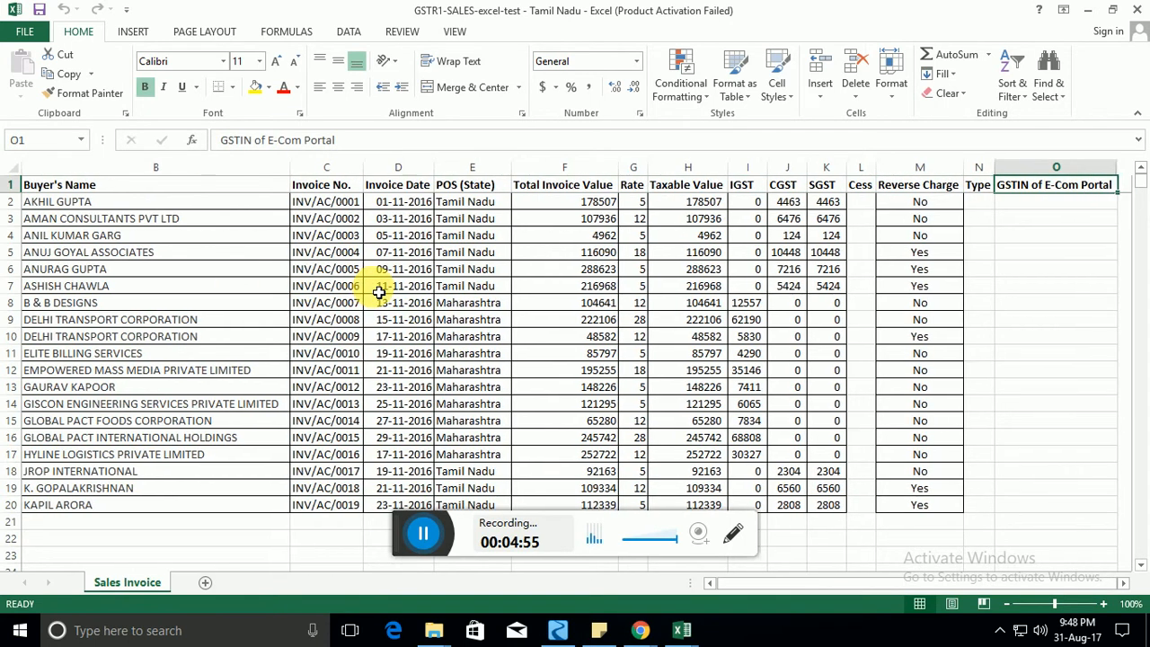
pyautogui.press('Left')
pyautogui.press('Left')
pyautogui.press('Left')
pyautogui.press('Left')
pyautogui.press('Left')
pyautogui.press('Left')
pyautogui.press('Left')
pyautogui.press('Left')
pyautogui.press('Left')
pyautogui.press('Left')
pyautogui.press('Left')
pyautogui.press('Left')
pyautogui.press('Left')
pyautogui.press('Left')
pyautogui.press('Down')
pyautogui.press('Down')
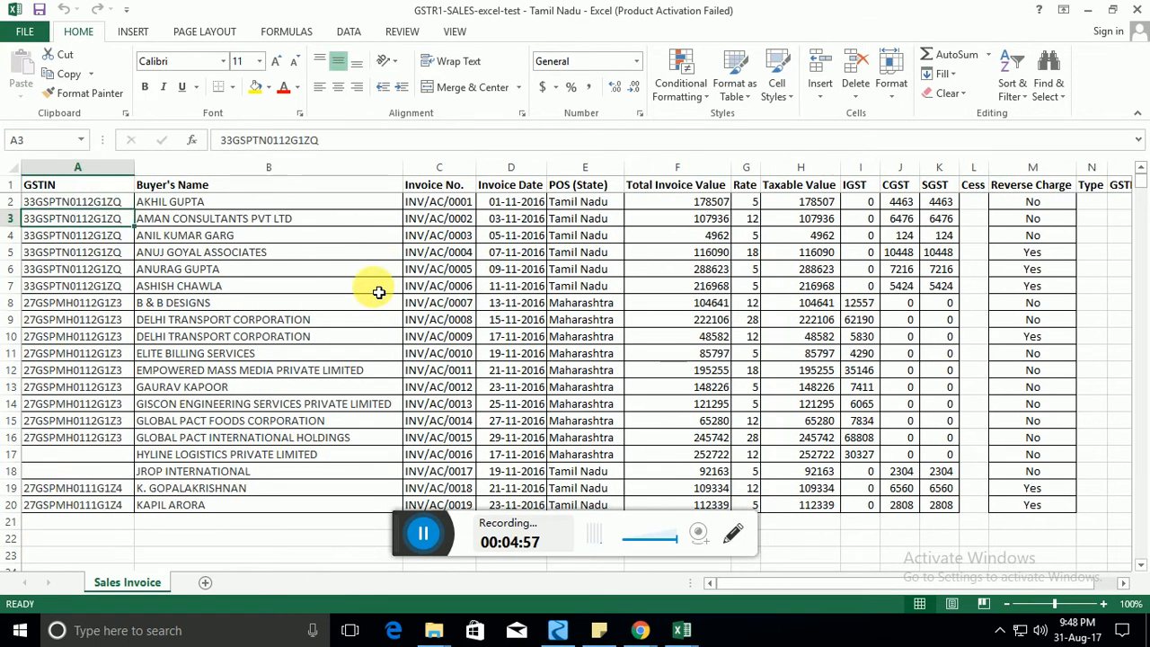
pyautogui.hotkey('shift', 'space')
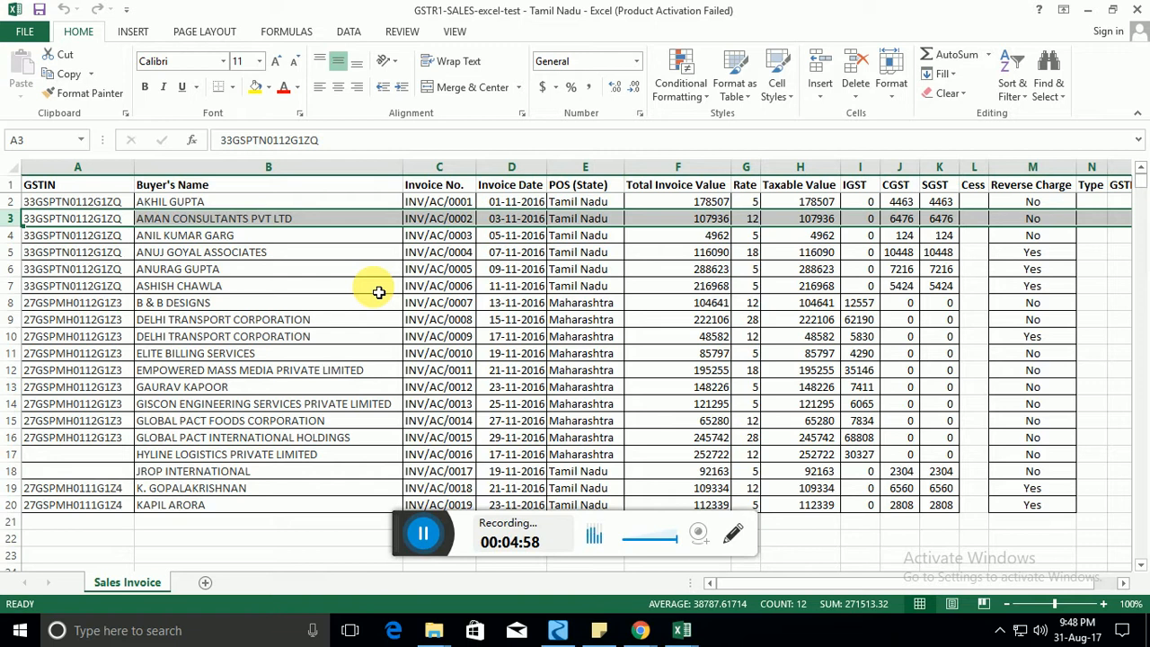
pyautogui.hotkey('ctrl', 'shift', '+')
pyautogui.press('Up')
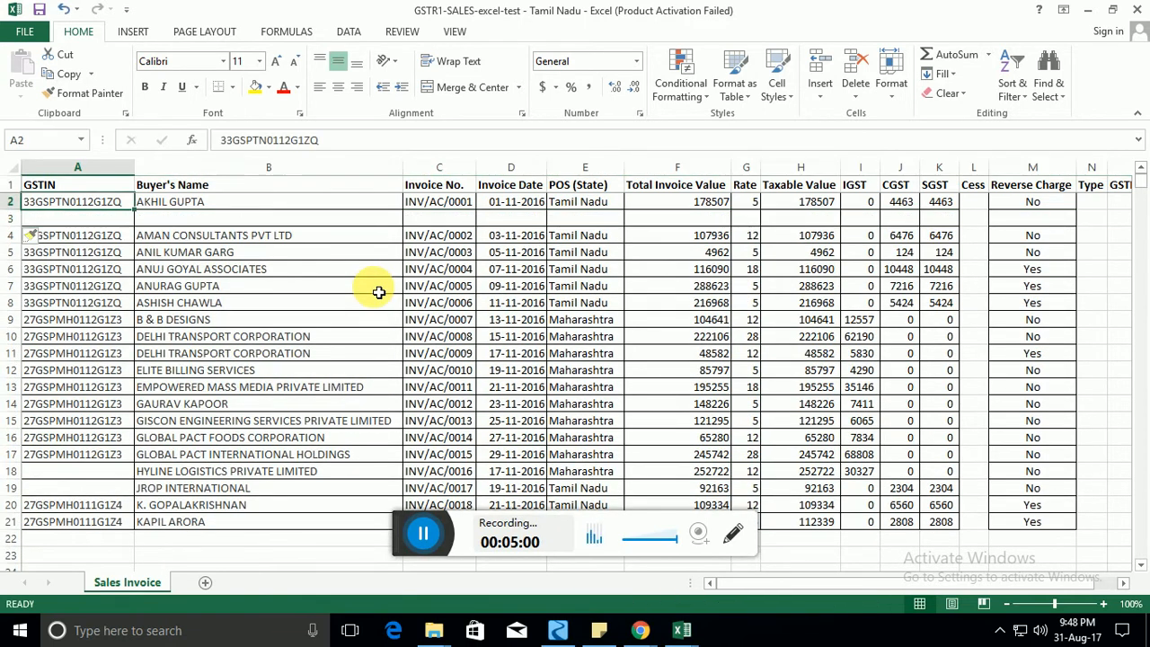
pyautogui.hotkey('shift', 'Right')
pyautogui.hotkey('shift', 'Right')
pyautogui.hotkey('shift', 'Right')
pyautogui.hotkey('shift', 'Right')
pyautogui.hotkey('shift', 'Right')
pyautogui.hotkey('shift', 'Right')
pyautogui.hotkey('shift', 'Right')
pyautogui.hotkey('shift', 'Right')
pyautogui.hotkey('shift', 'Right')
pyautogui.hotkey('shift', 'Right')
pyautogui.hotkey('shift', 'Right')
pyautogui.hotkey('shift', 'Right')
pyautogui.hotkey('shift', 'Right')
pyautogui.hotkey('shift', 'Right')
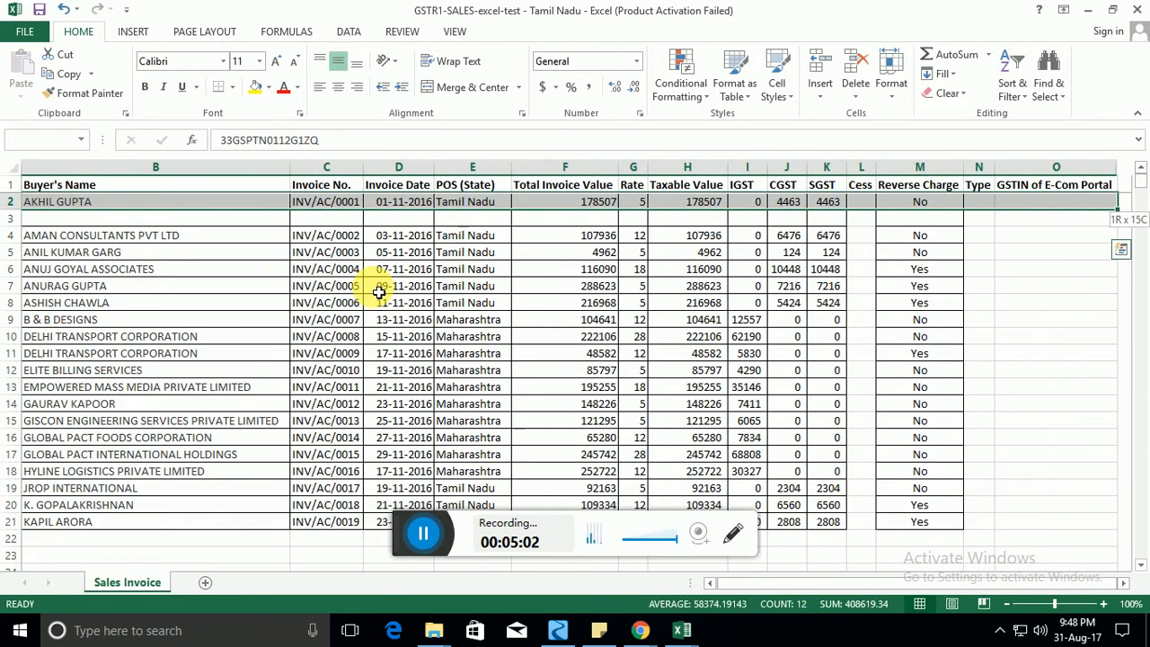
pyautogui.hotkey('ctrl', 'c')
pyautogui.press('Down')
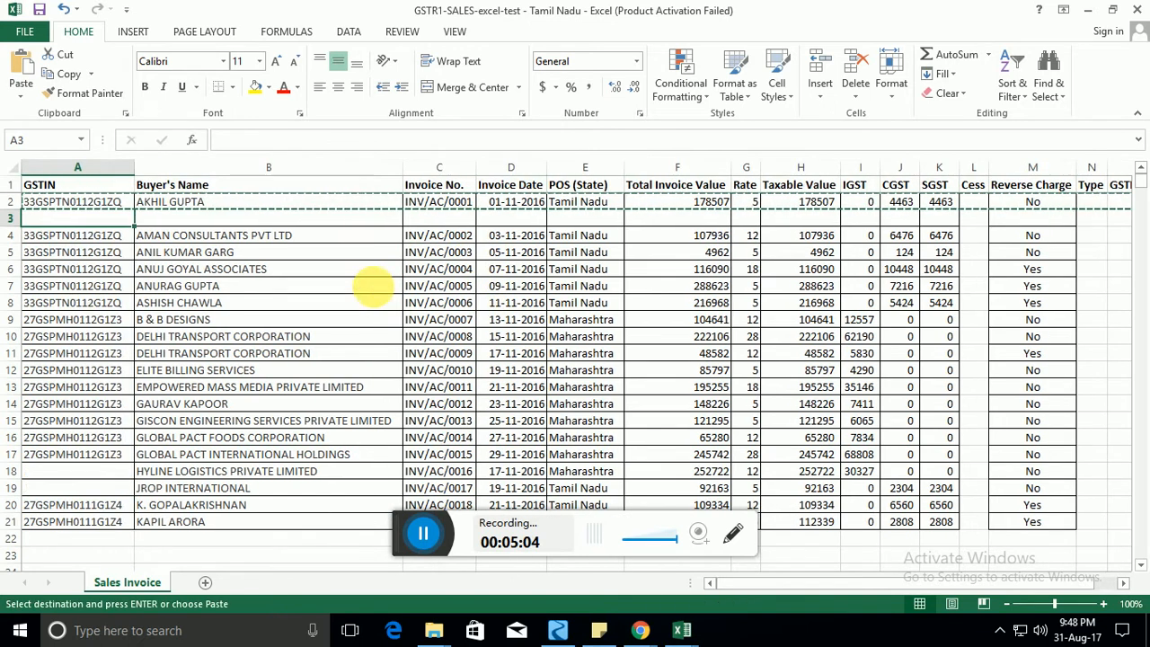
pyautogui.hotkey('ctrl', 'v')
pyautogui.press('Right')
pyautogui.press('Right')
pyautogui.press('Right')
# Enter rate 12 and taxable value 1212 in the duplicated row.
pyautogui.press('Right')
pyautogui.press('Right')
pyautogui.press('Right')
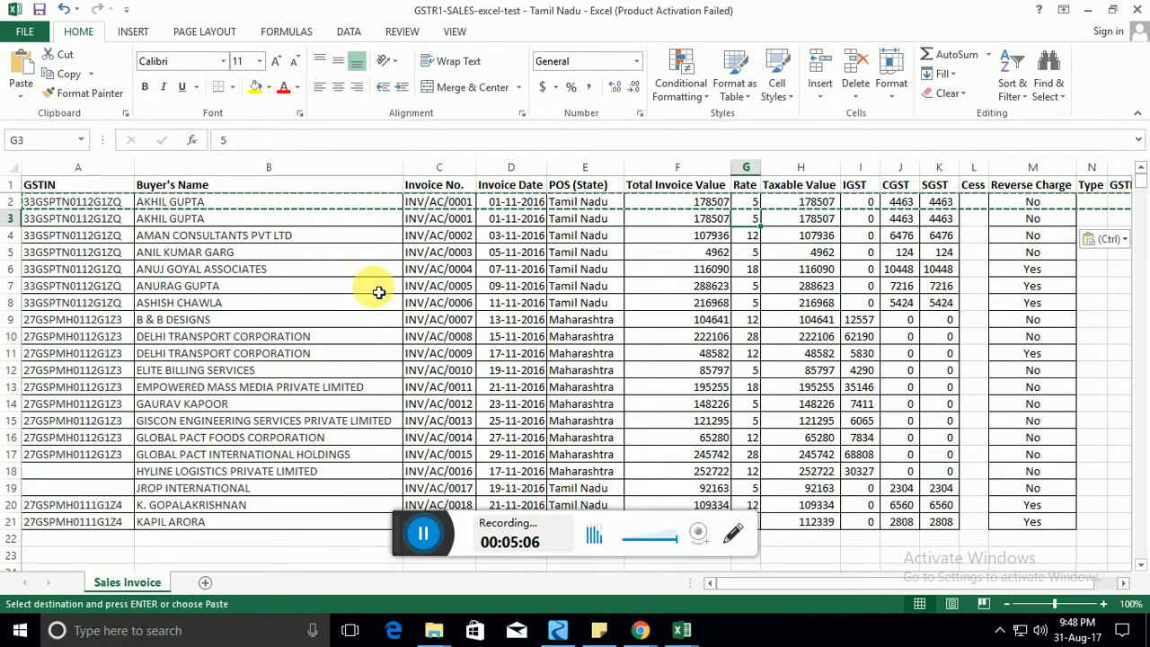
pyautogui.write('12')
pyautogui.press('Right')
pyautogui.write('1212')
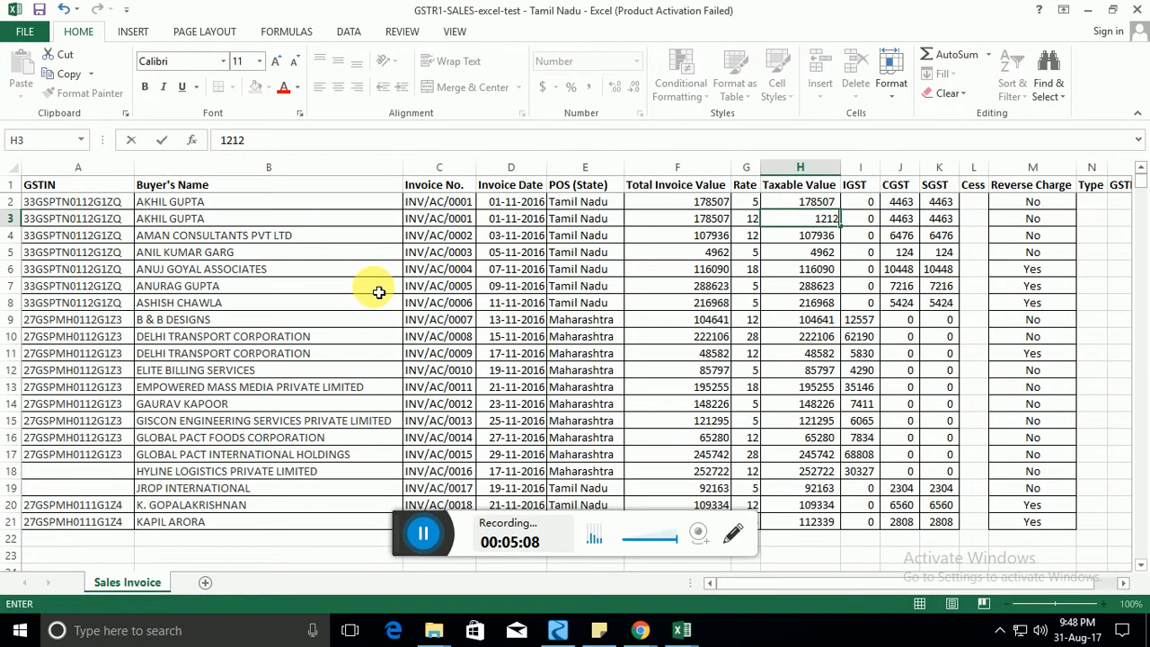
pyautogui.press('Right')
pyautogui.press('Left')
pyautogui.press('Left')
pyautogui.press('Left')
# Select both invoice rows to compare the duplicated line's values.
pyautogui.hotkey('shift', 'Left')
pyautogui.hotkey('shift', 'Left')
pyautogui.hotkey('shift', 'Left')
pyautogui.hotkey('shift', 'Left')
pyautogui.hotkey('shift', 'Left')
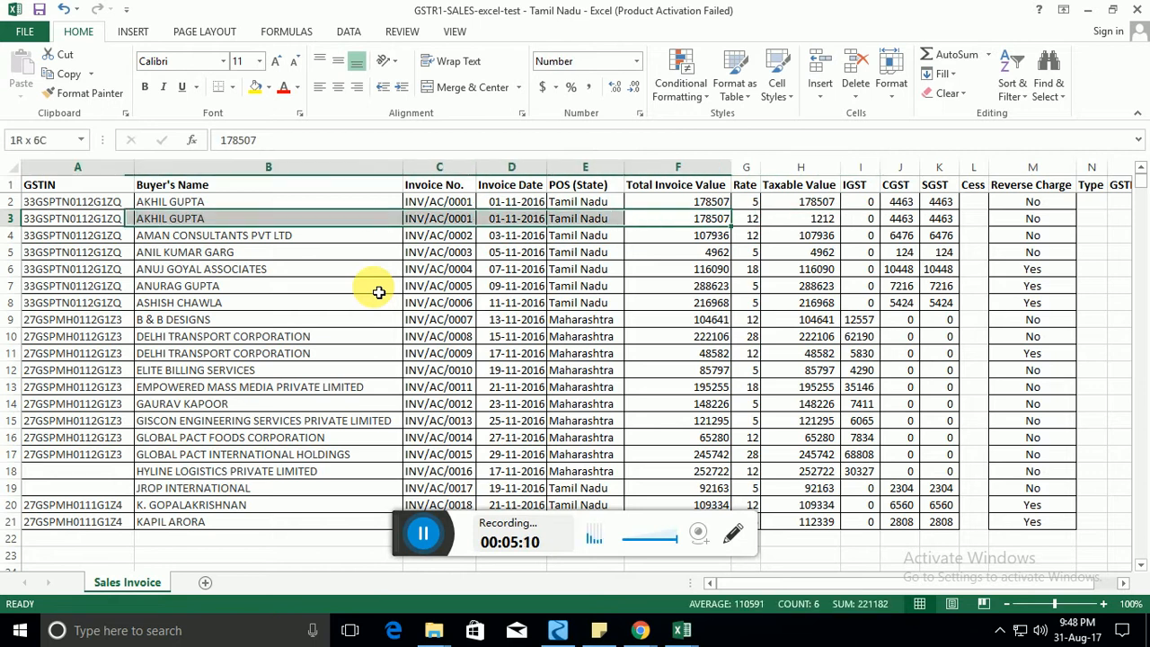
pyautogui.hotkey('shift', 'Up')
pyautogui.press('Right')
pyautogui.press('Right')
pyautogui.press('Left')
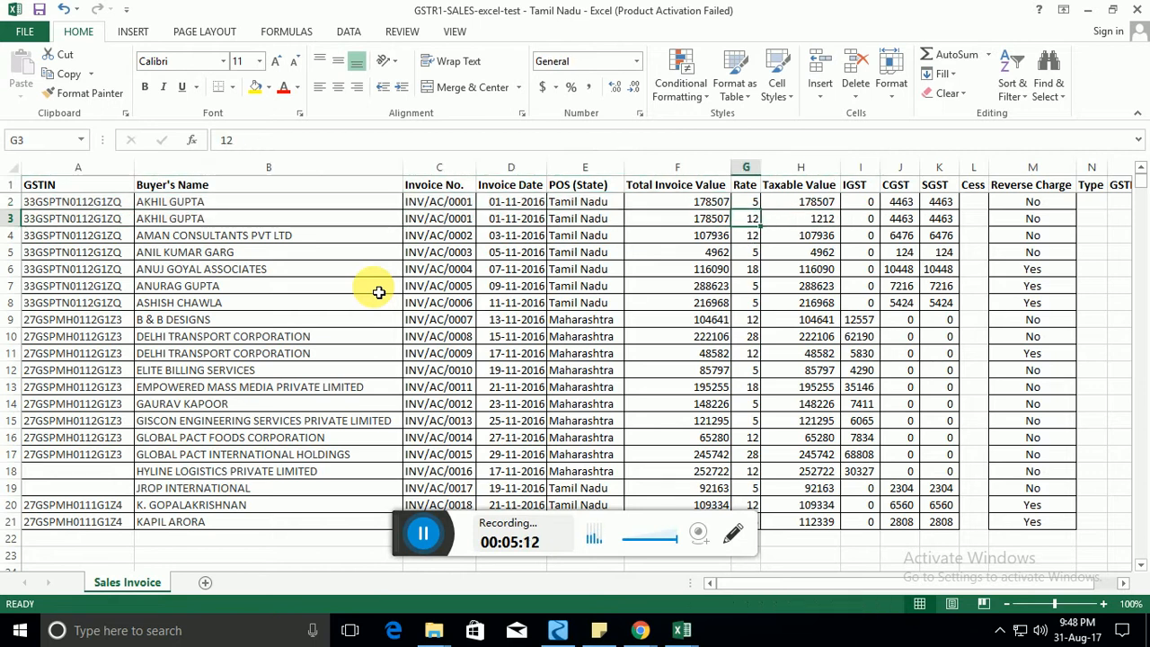
pyautogui.press('Left')
pyautogui.hotkey('shift', 'Left')
pyautogui.hotkey('shift', 'Left')
pyautogui.hotkey('shift', 'Left')
pyautogui.hotkey('shift', 'Left')
pyautogui.hotkey('shift', 'Left')
pyautogui.hotkey('shift', 'Up')
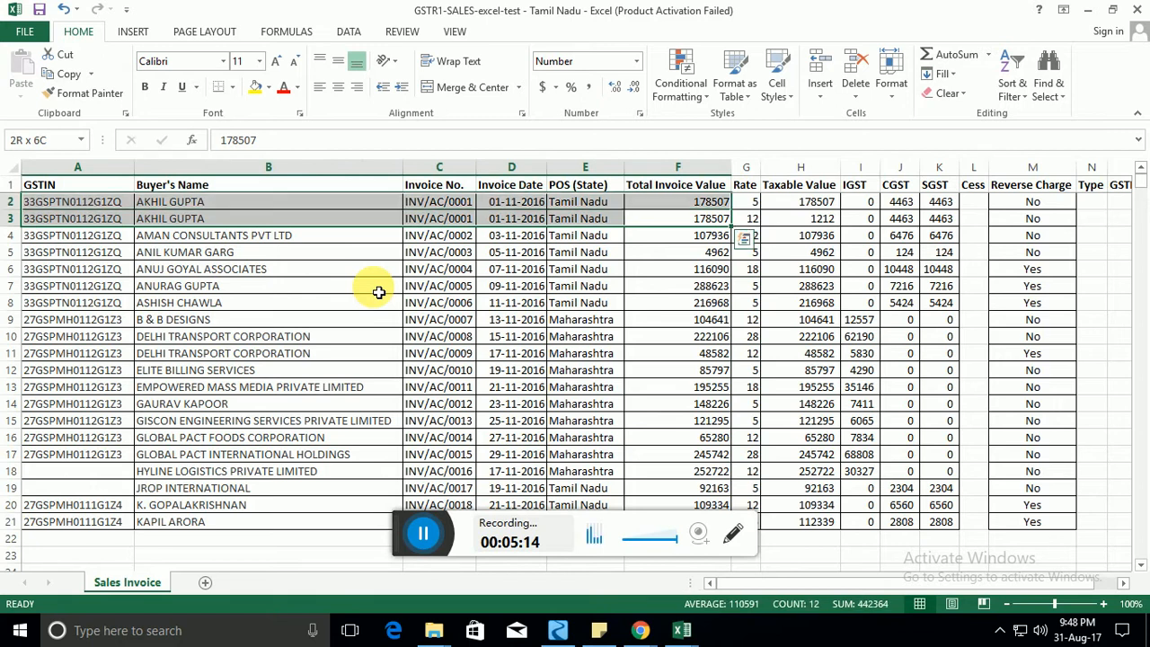
pyautogui.press('Right')
pyautogui.press('Right')
pyautogui.press('Right')
pyautogui.press('Right')
pyautogui.press('Left')
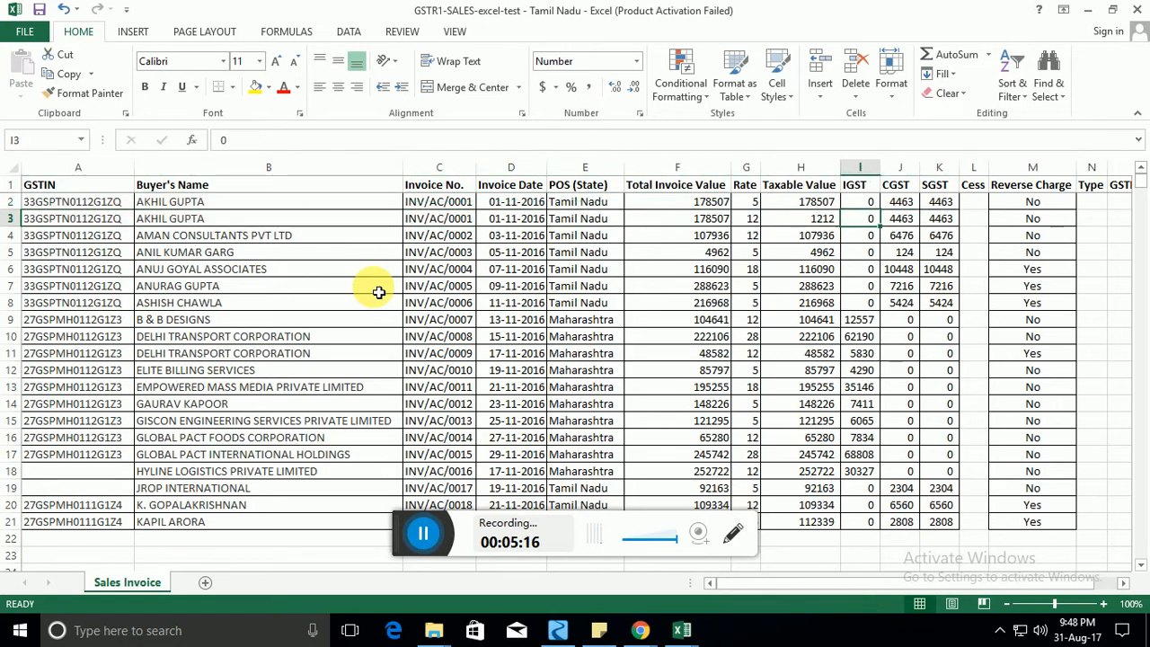
pyautogui.press('Left')
# Trim the new row's taxable value to 121 and close the workbook.
pyautogui.press('F2')
pyautogui.press('BackSpace')
pyautogui.press('Return')
pyautogui.press('Up')
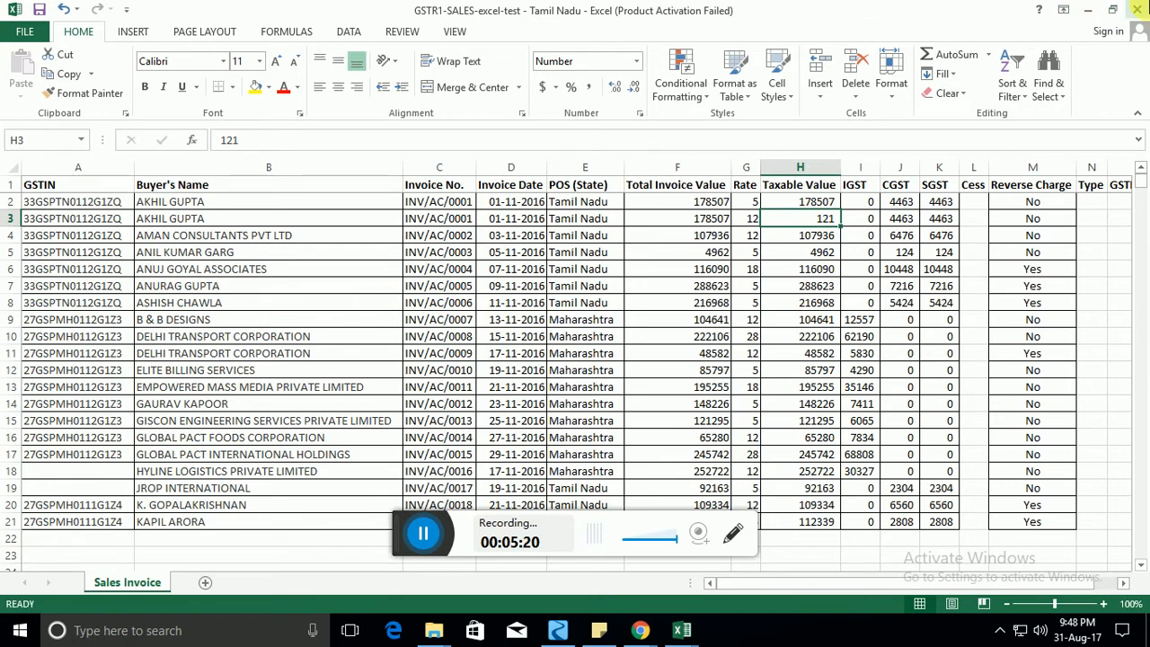
pyautogui.click(1136, 10)
# Discard the workbook changes and return to TaxRaahi's import window.
pyautogui.click(568, 334)
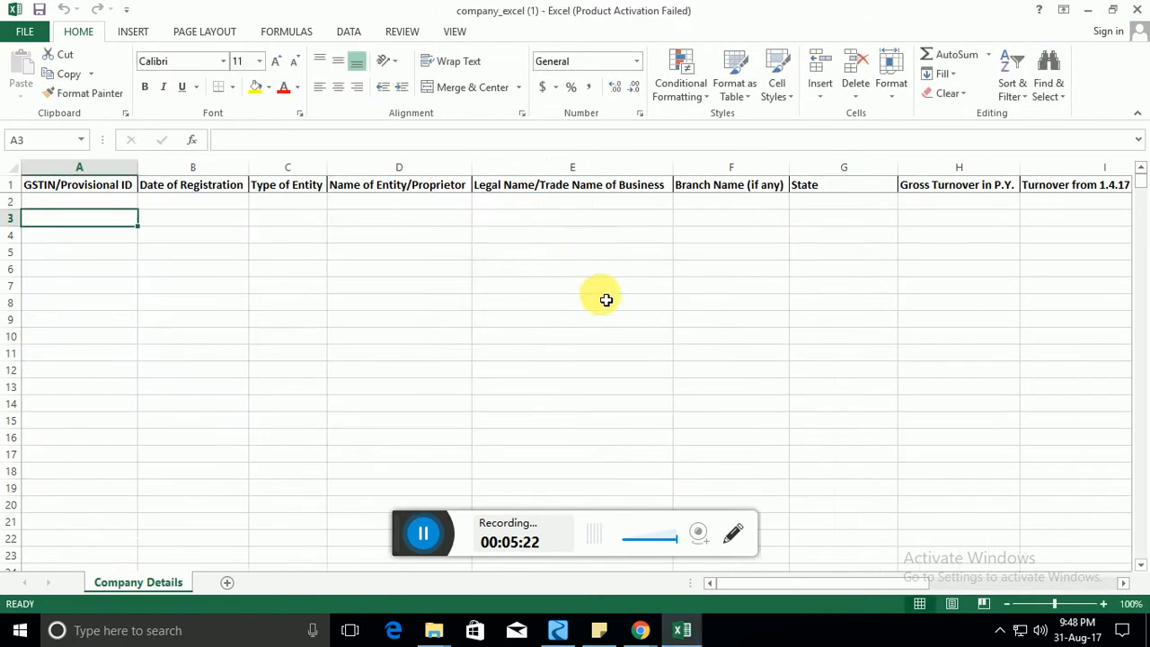
pyautogui.click(641, 629)
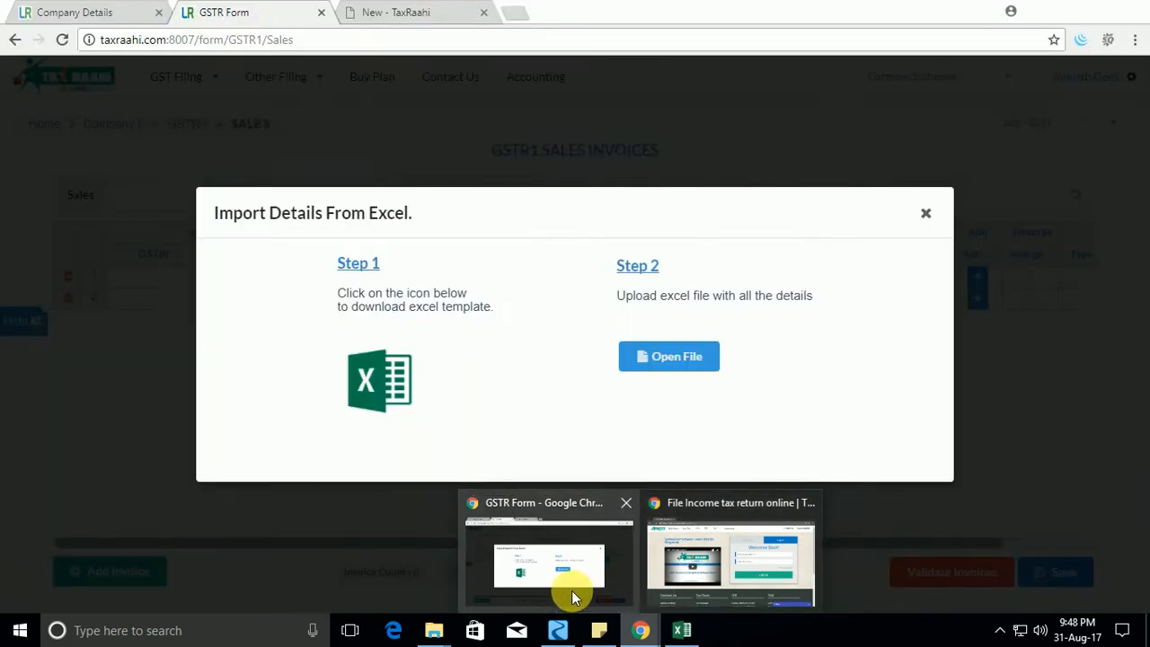
pyautogui.click(572, 590)
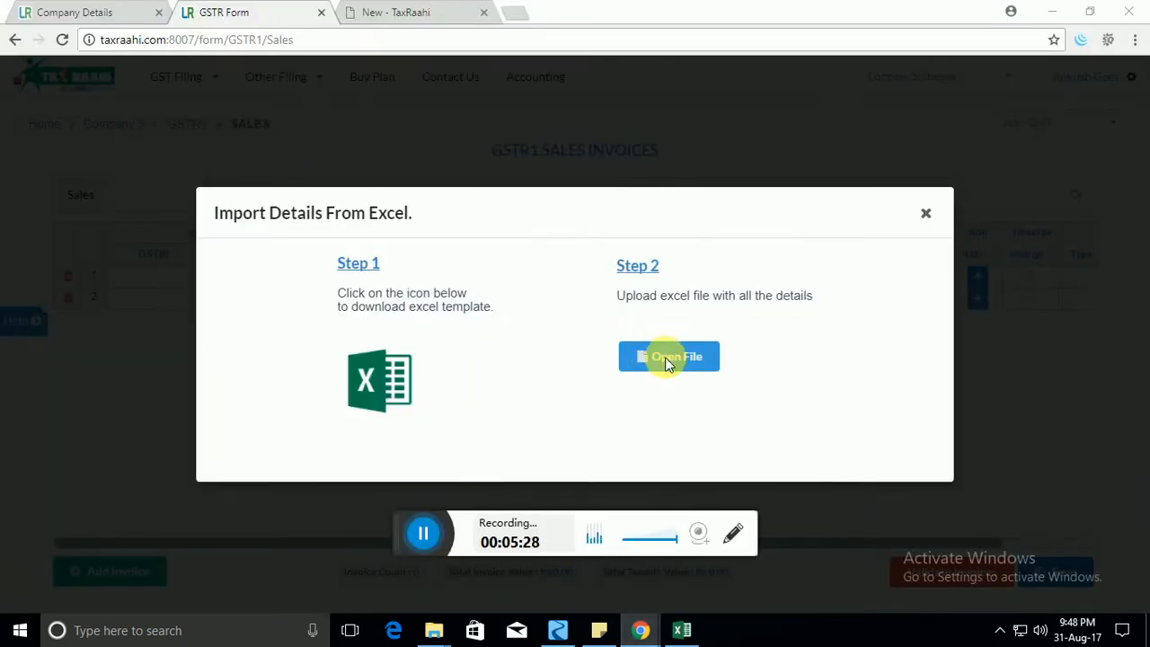
# Upload the GSTR1-SALES-excel-test - Tamil Nadu file from GST Sample Files.
pyautogui.click(665, 359)
pyautogui.click(254, 208)
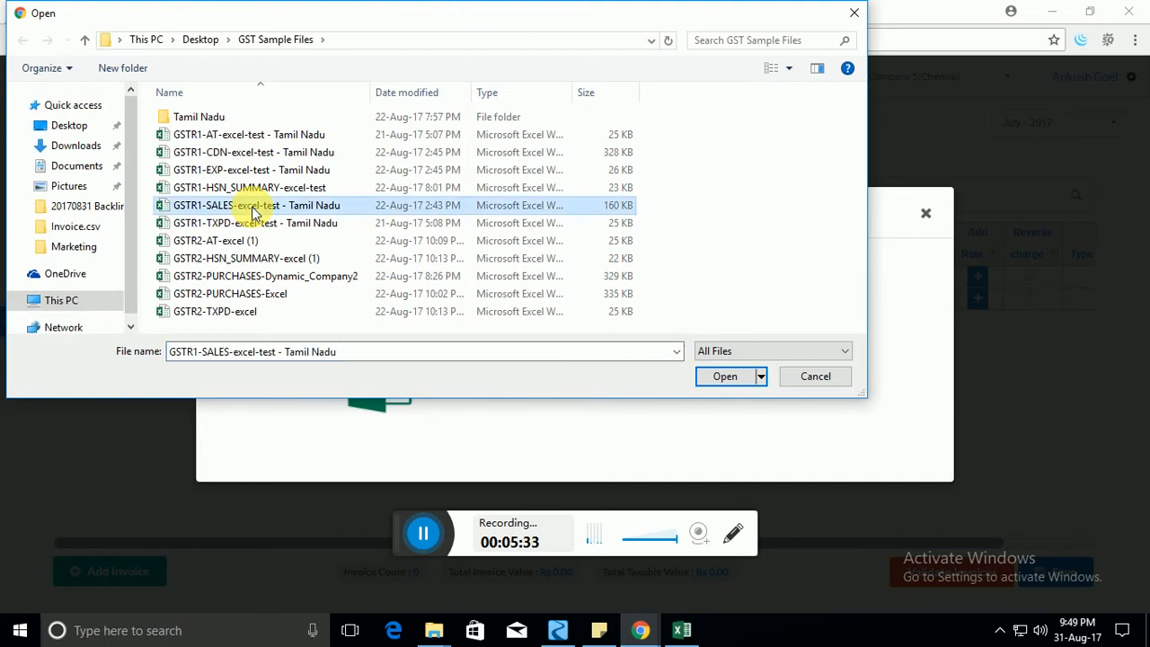
pyautogui.doubleClick(254, 208)
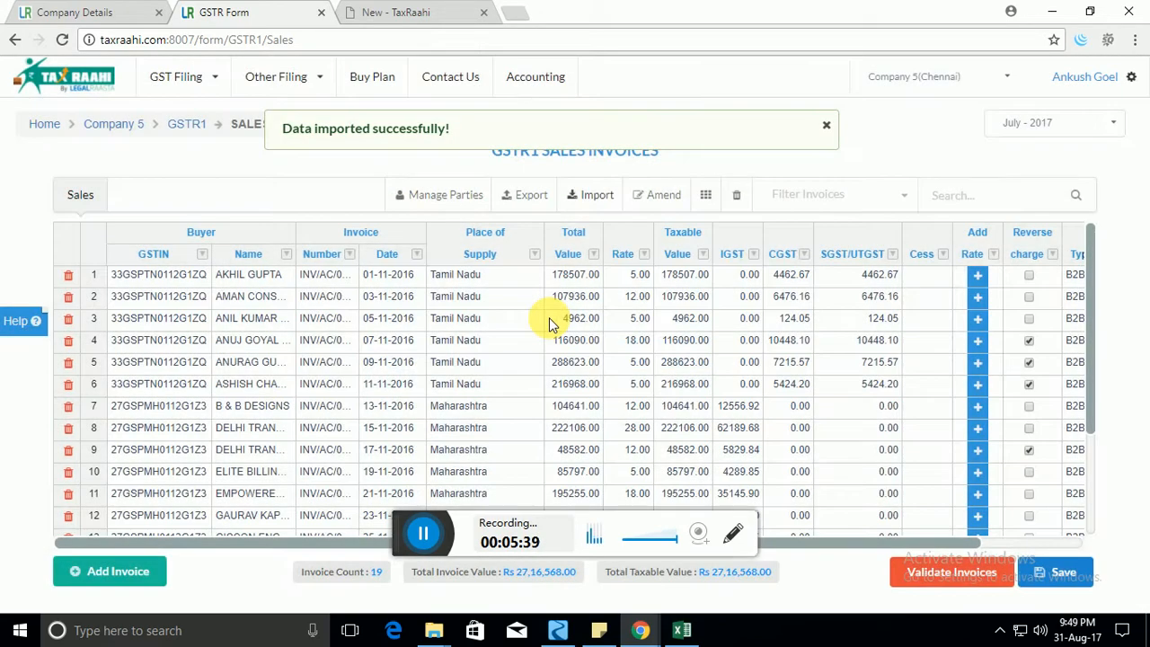
# Change row 5's CGST to 12121.00 and SGST/UTGST to 1212.00.
pyautogui.scroll(-3, 818, 314)
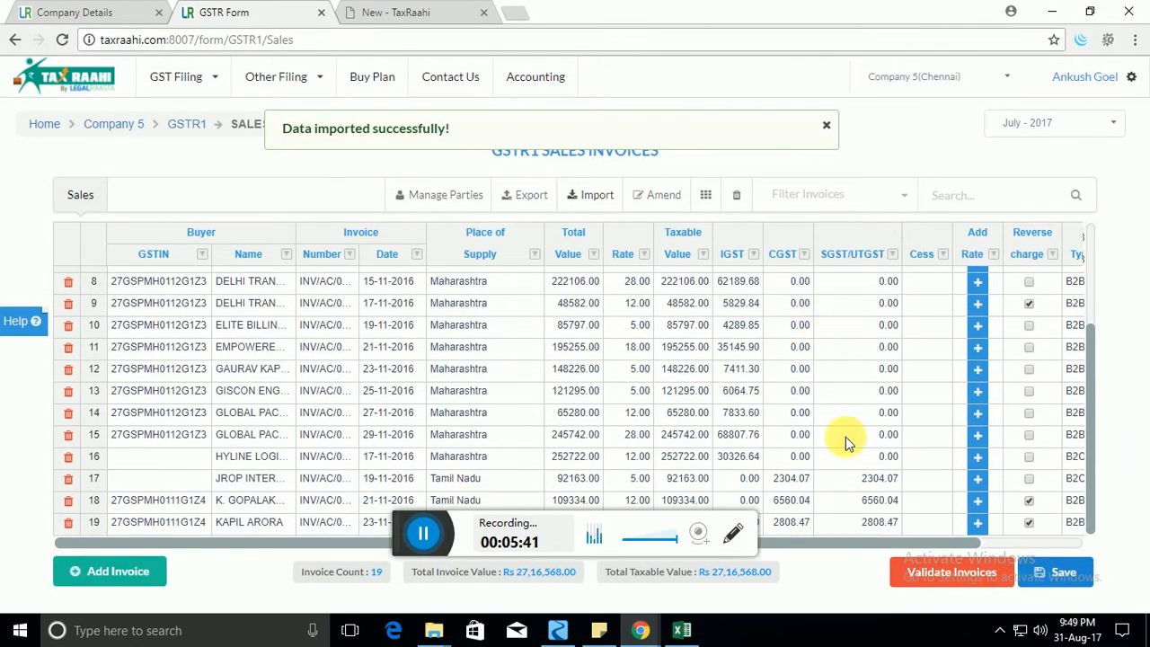
pyautogui.scroll(3, 846, 474)
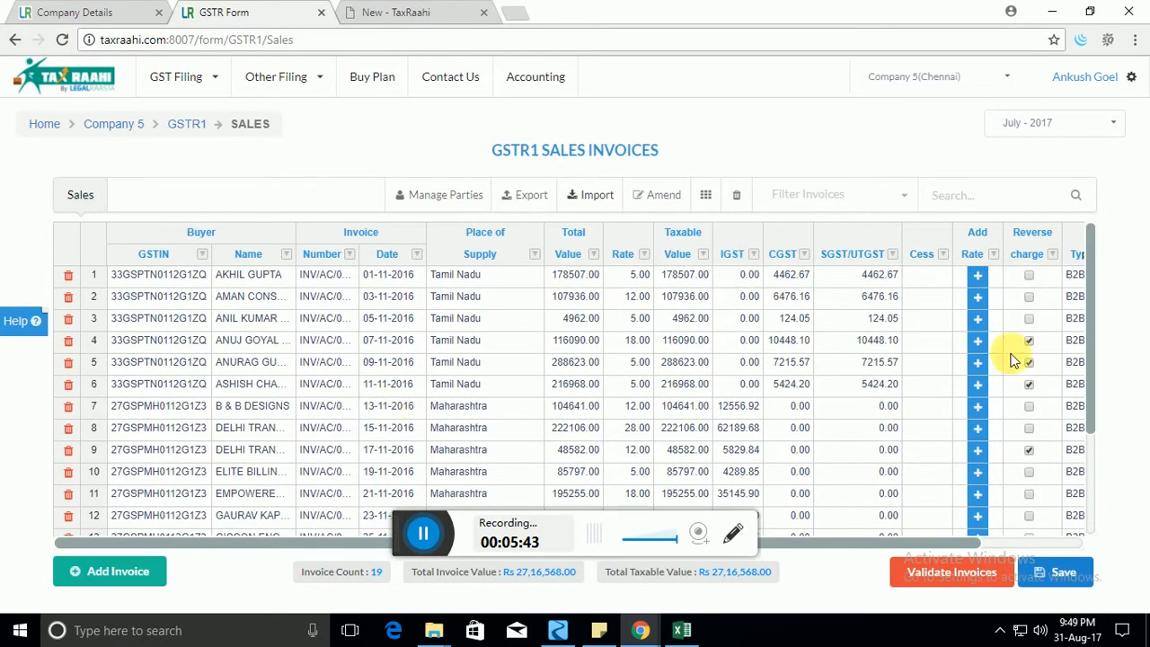
pyautogui.click(382, 387)
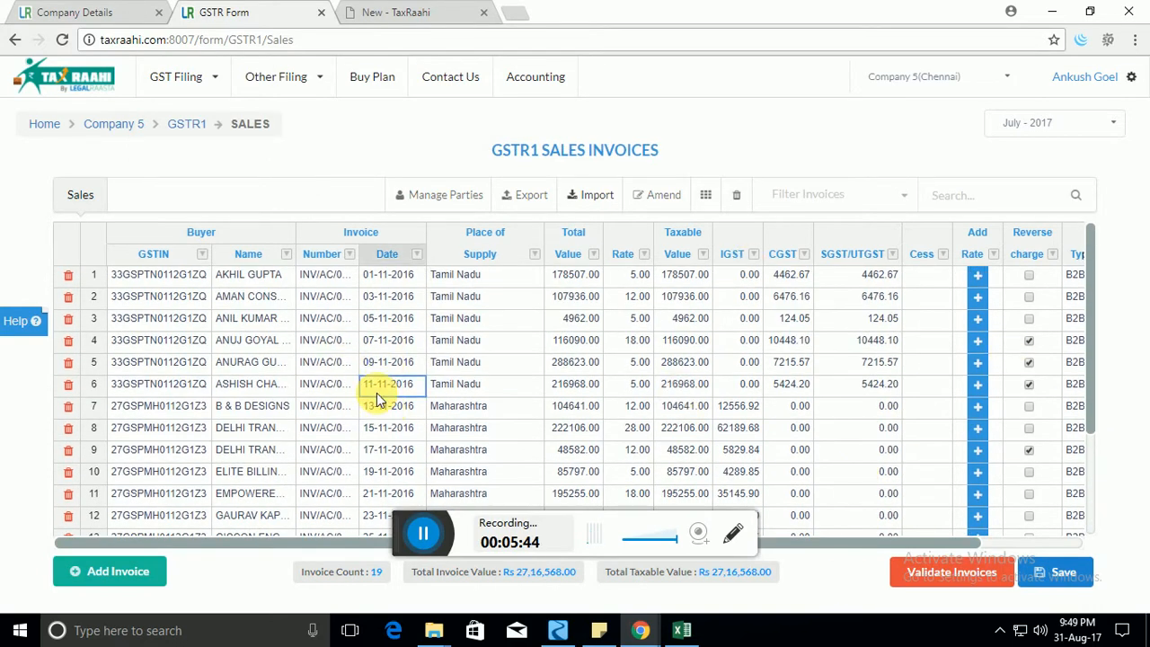
pyautogui.click(497, 386)
pyautogui.scroll(-3, 953, 378)
pyautogui.scroll(3, 954, 378)
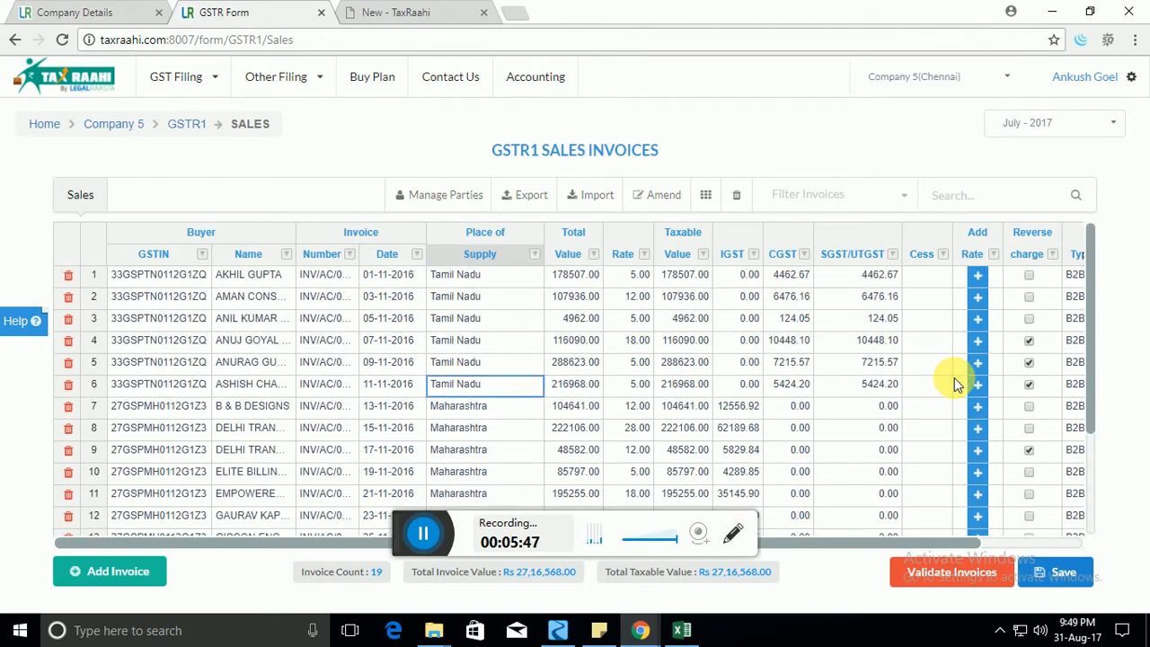
pyautogui.click(787, 362)
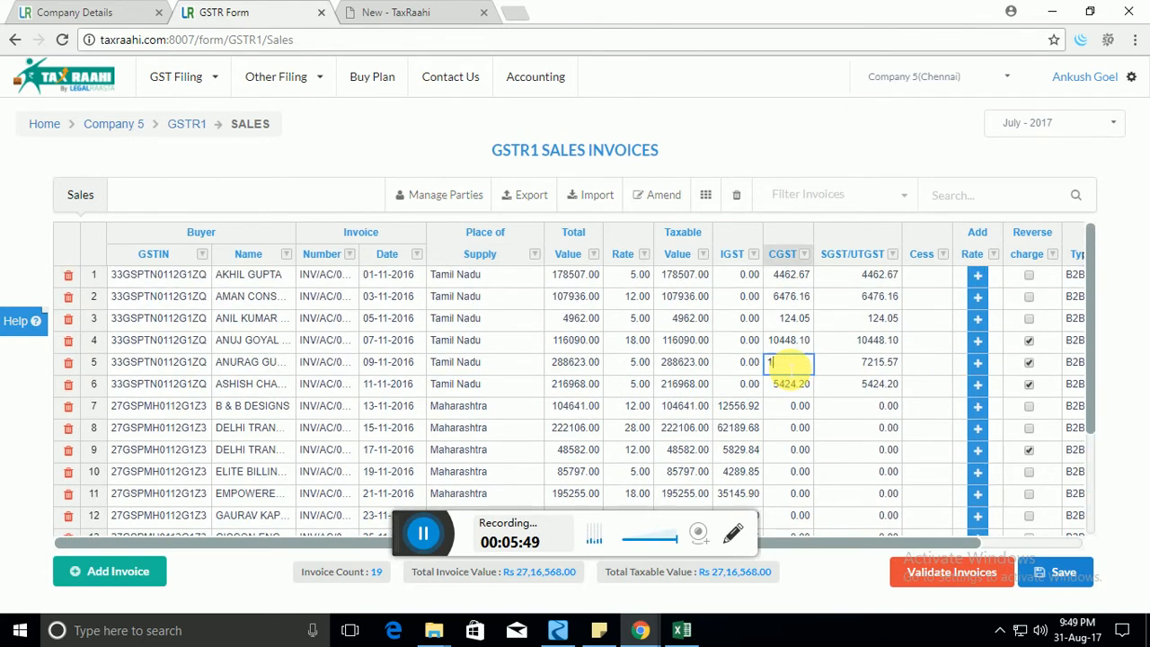
pyautogui.click(877, 362)
pyautogui.write('121')
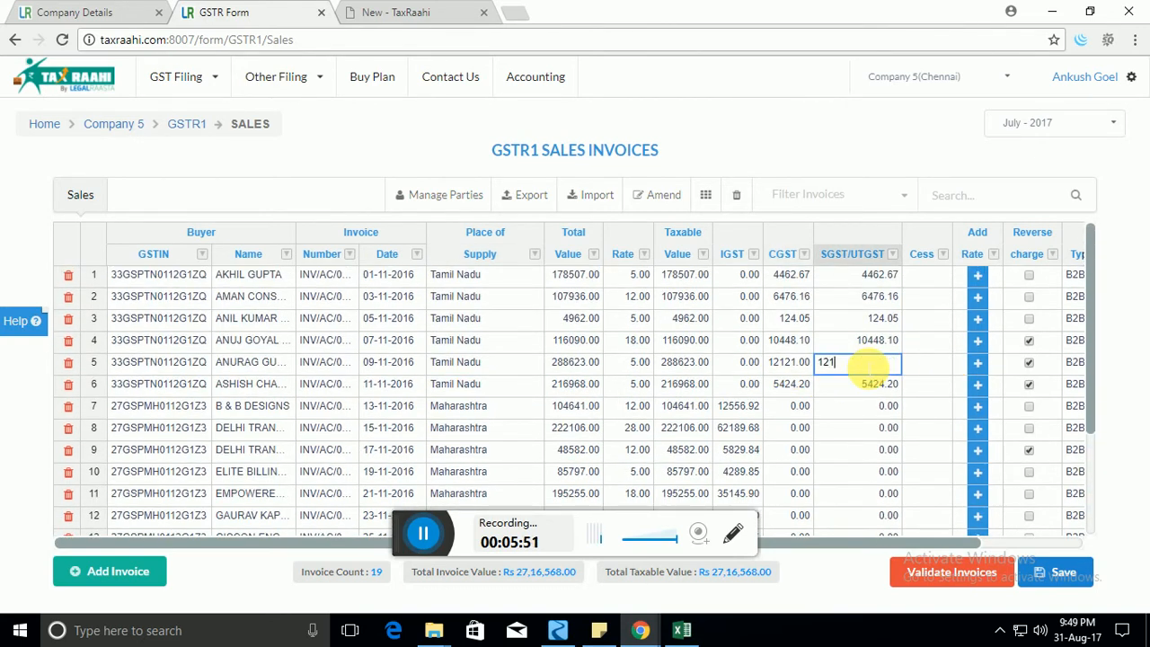
pyautogui.write('2')
pyautogui.click(580, 405)
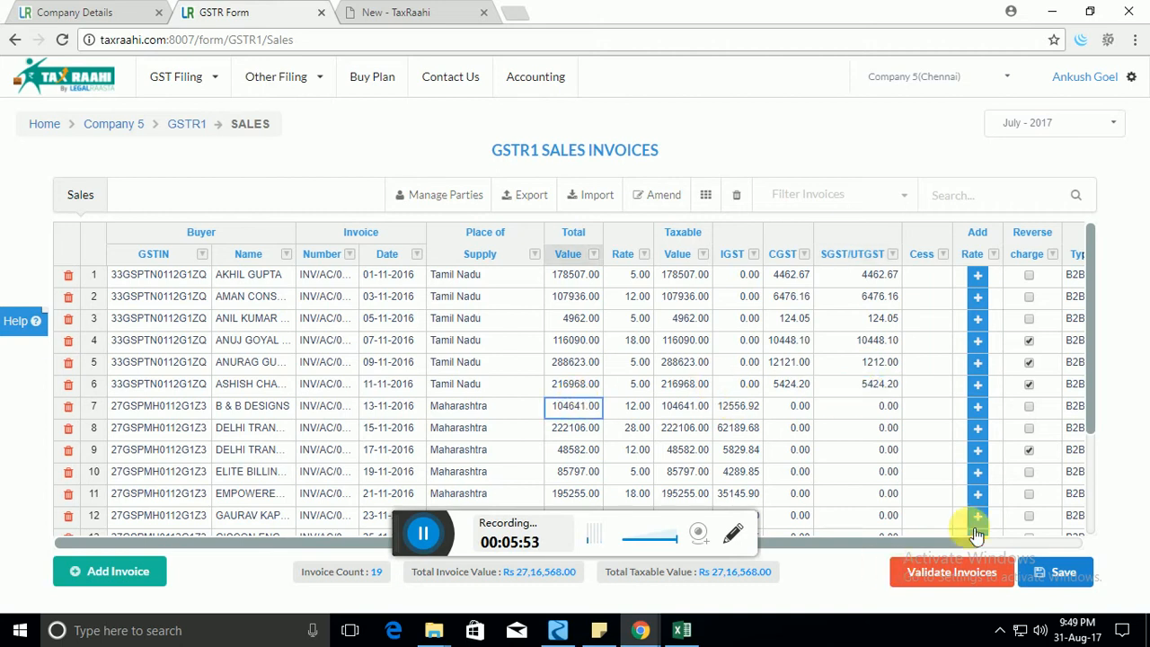
pyautogui.scroll(-3, 979, 388)
pyautogui.scroll(3, 974, 389)
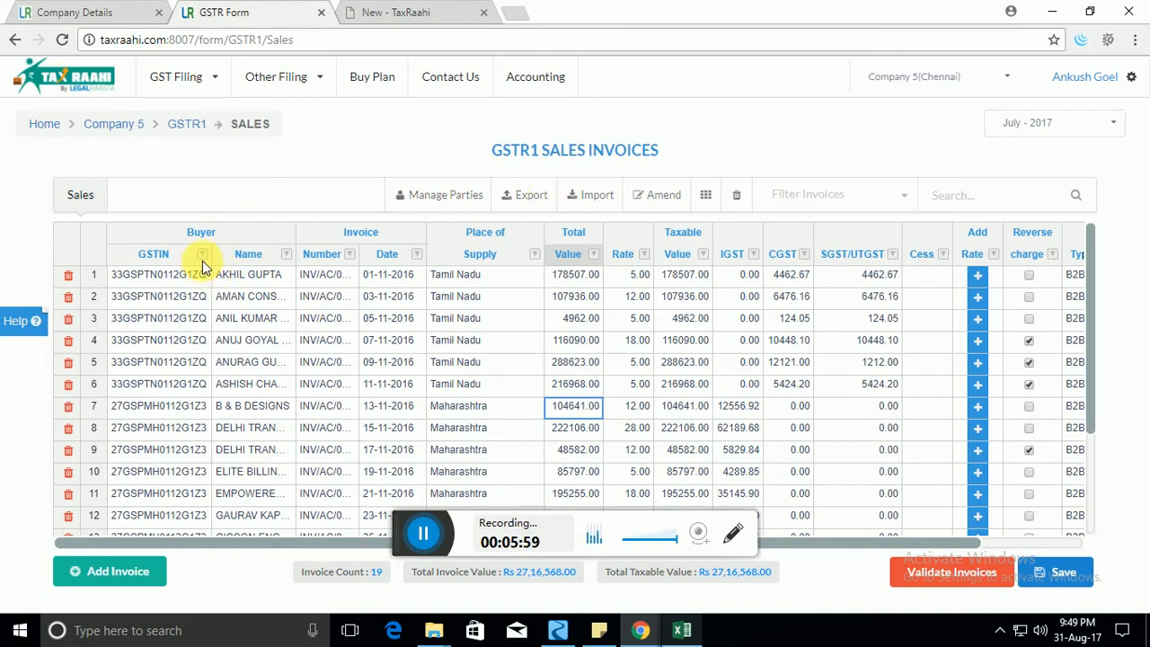
pyautogui.click(236, 275)
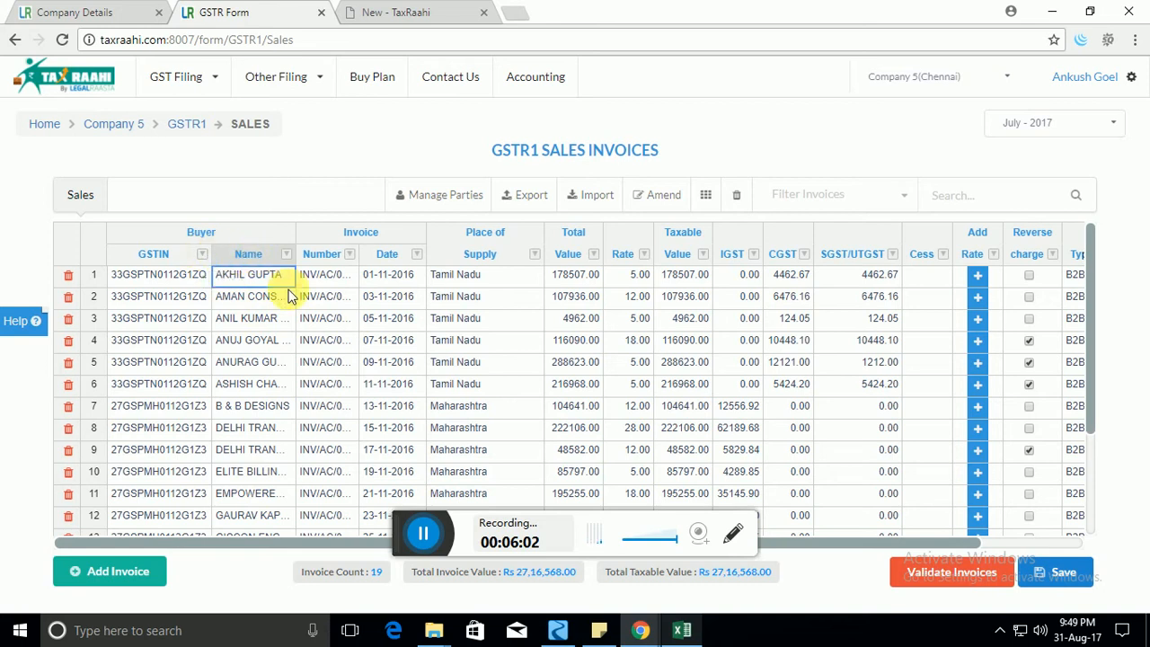
pyautogui.press('Down')
pyautogui.press('Down')
pyautogui.click(288, 256)
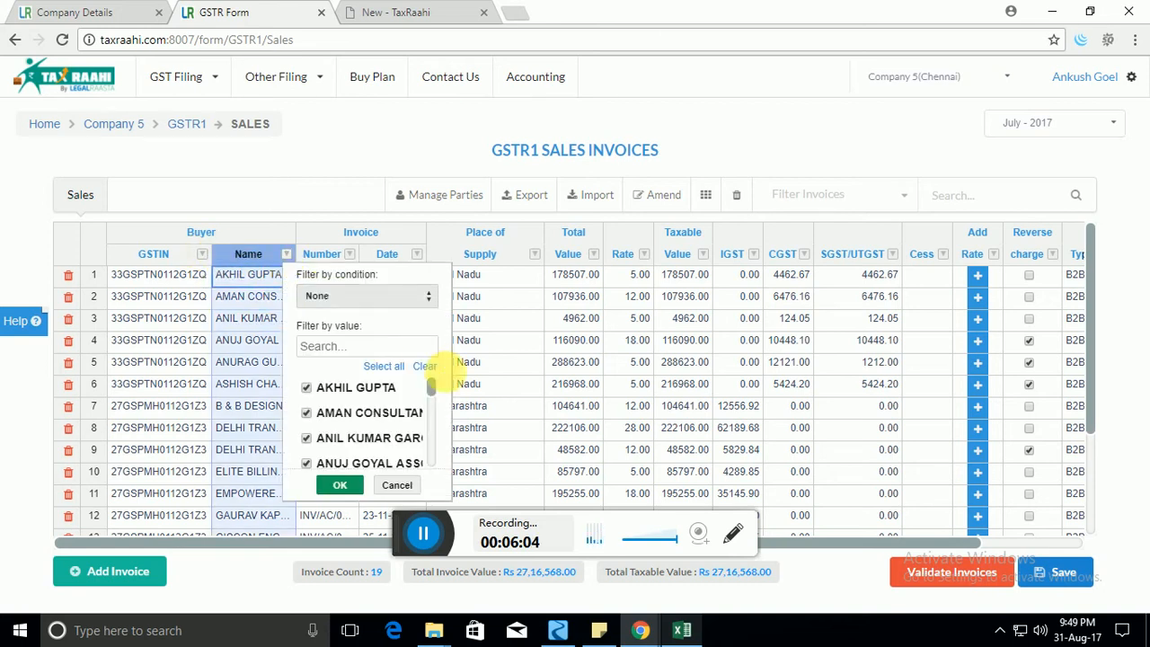
pyautogui.moveTo(432, 384)
pyautogui.mouseDown()
pyautogui.moveTo(431, 454)
pyautogui.moveTo(438, 368)
pyautogui.mouseUp()
pyautogui.click(435, 367)
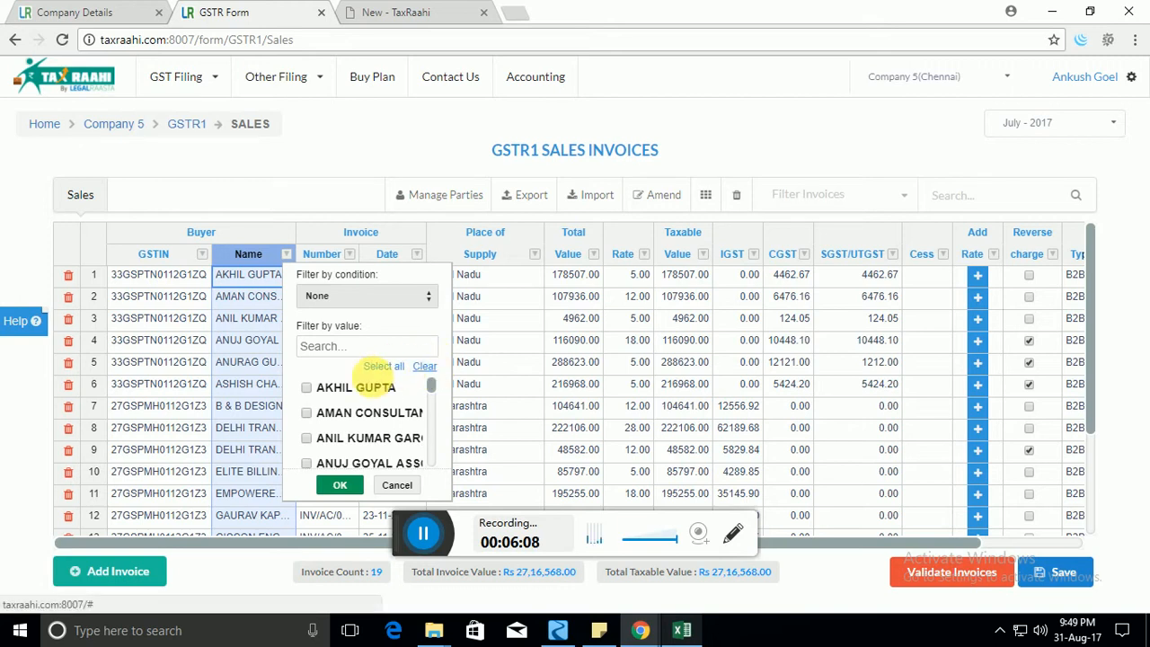
pyautogui.click(307, 387)
pyautogui.click(307, 412)
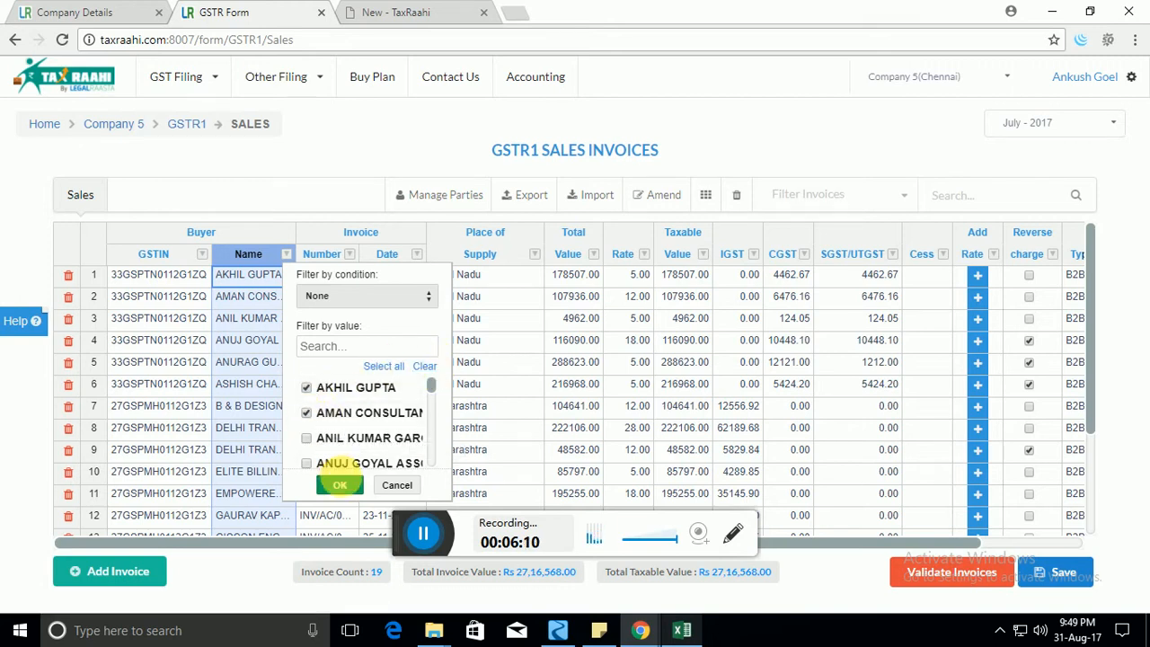
pyautogui.click(346, 485)
# Reset the name filter to show all 19 invoices and sort by buyer name.
pyautogui.click(286, 255)
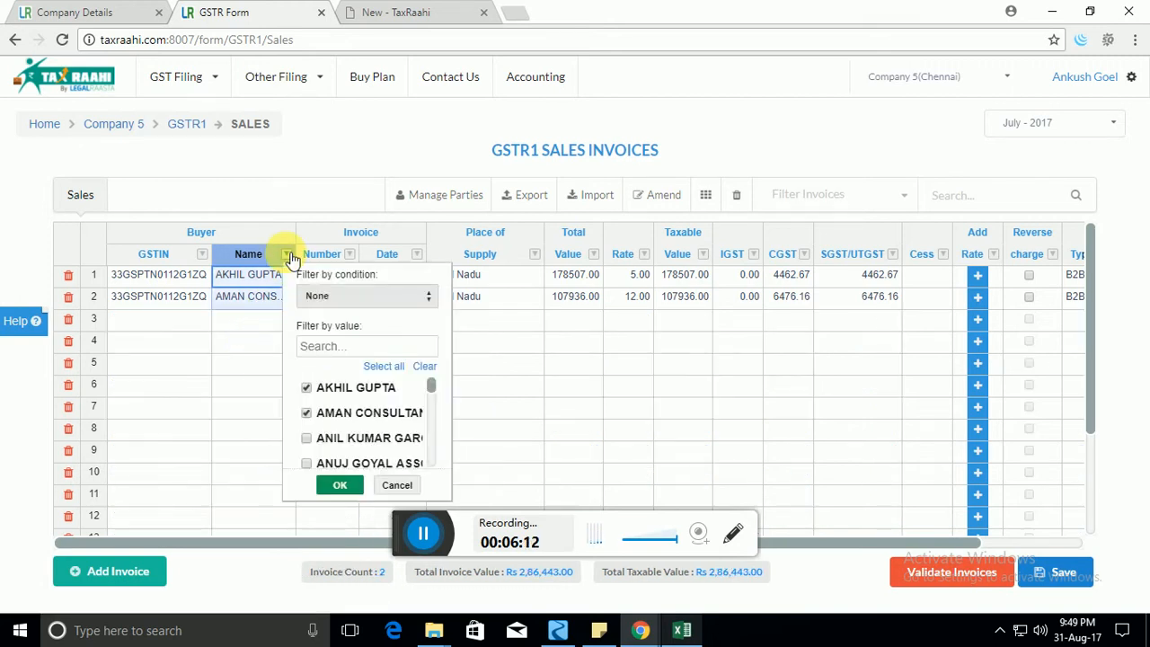
pyautogui.click(424, 366)
pyautogui.click(340, 485)
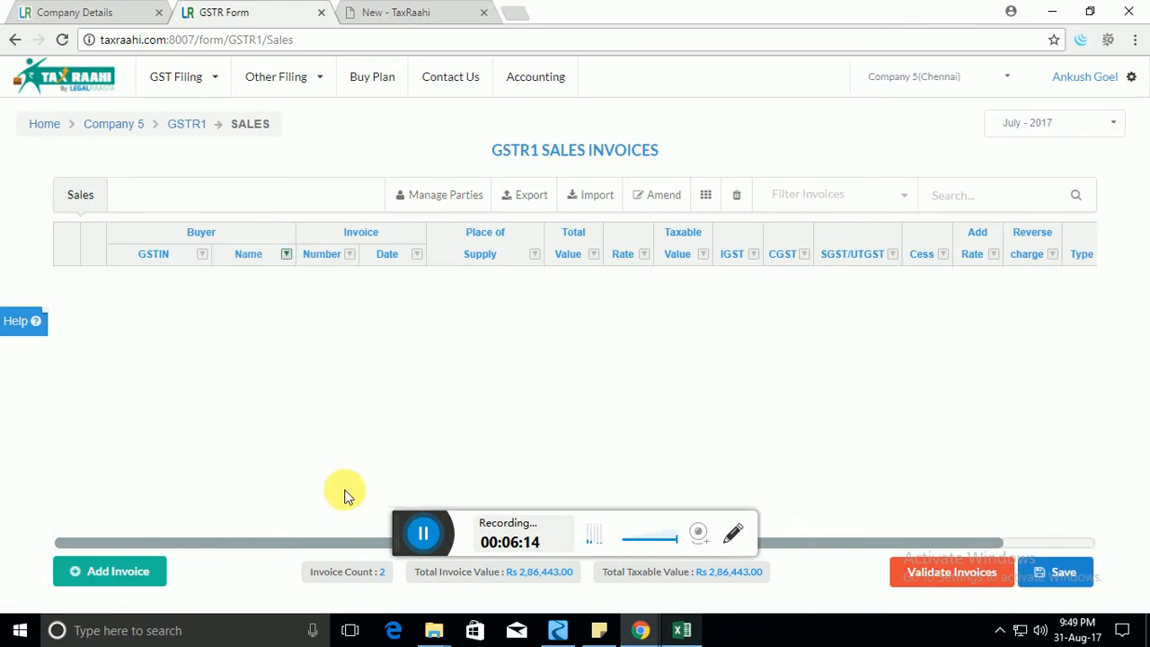
pyautogui.click(285, 254)
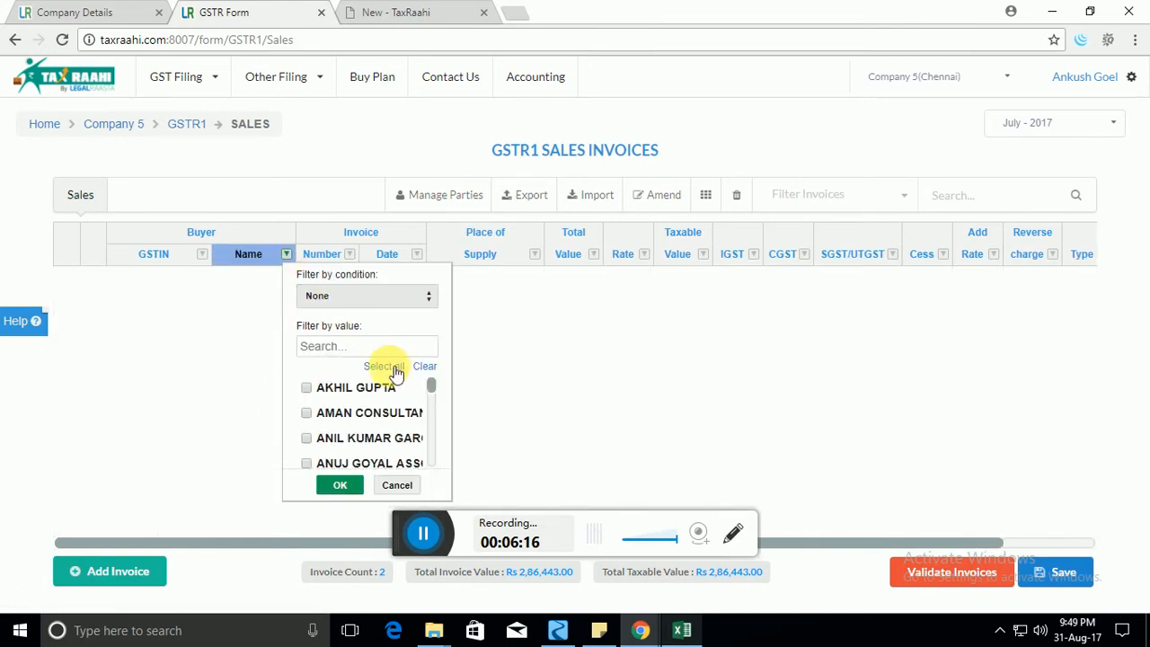
pyautogui.click(396, 369)
pyautogui.click(324, 485)
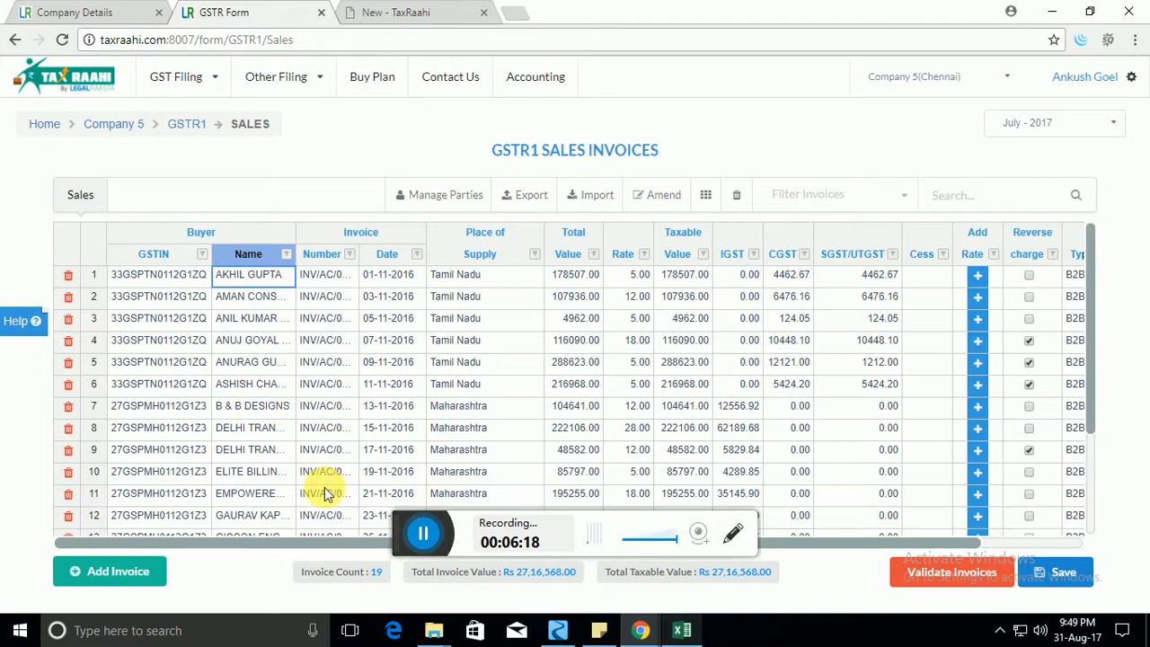
pyautogui.click(257, 258)
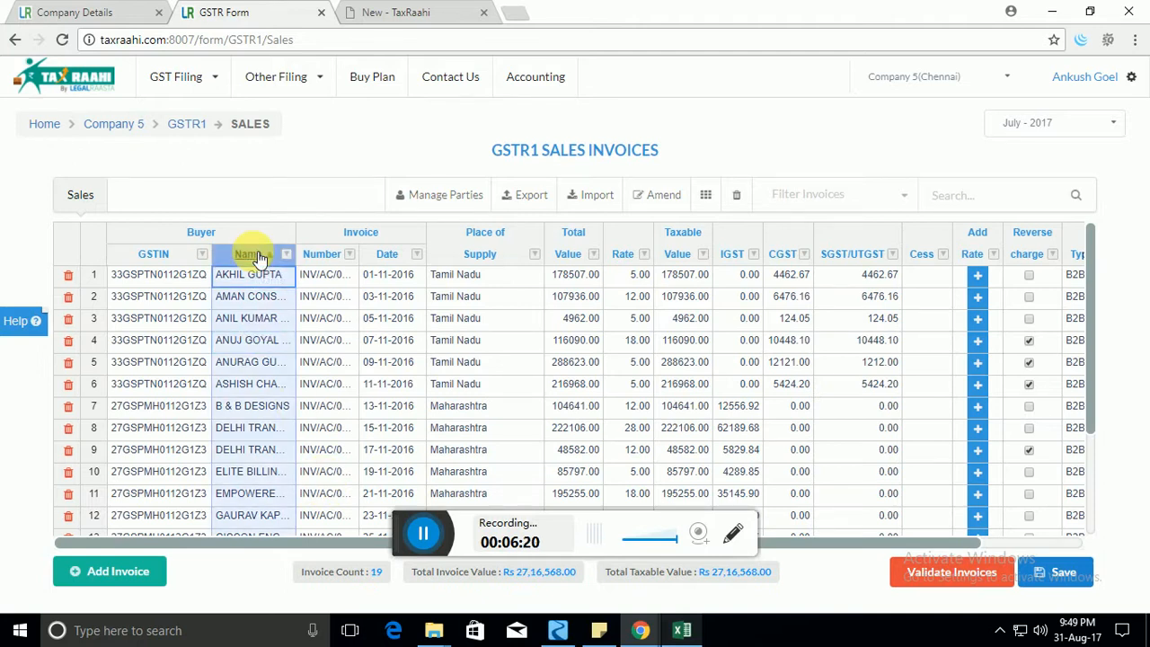
pyautogui.scroll(-3, 257, 368)
pyautogui.scroll(3, 256, 368)
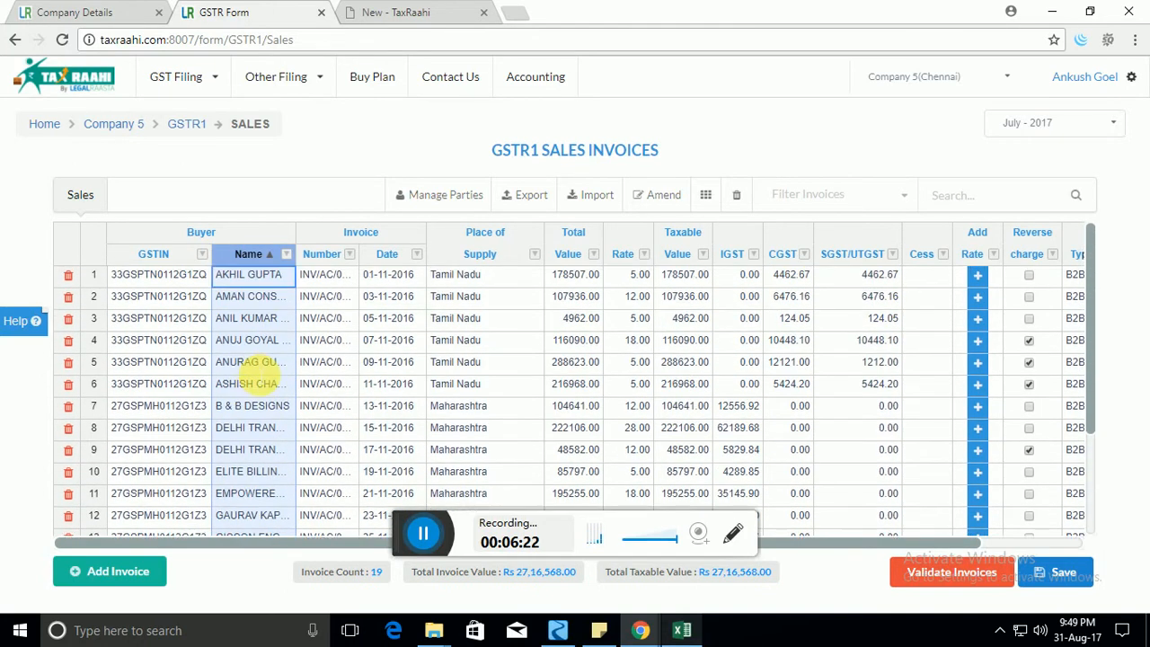
# Sort by invoice number, then by invoice date ascending, and scroll through the table.
pyautogui.click(341, 258)
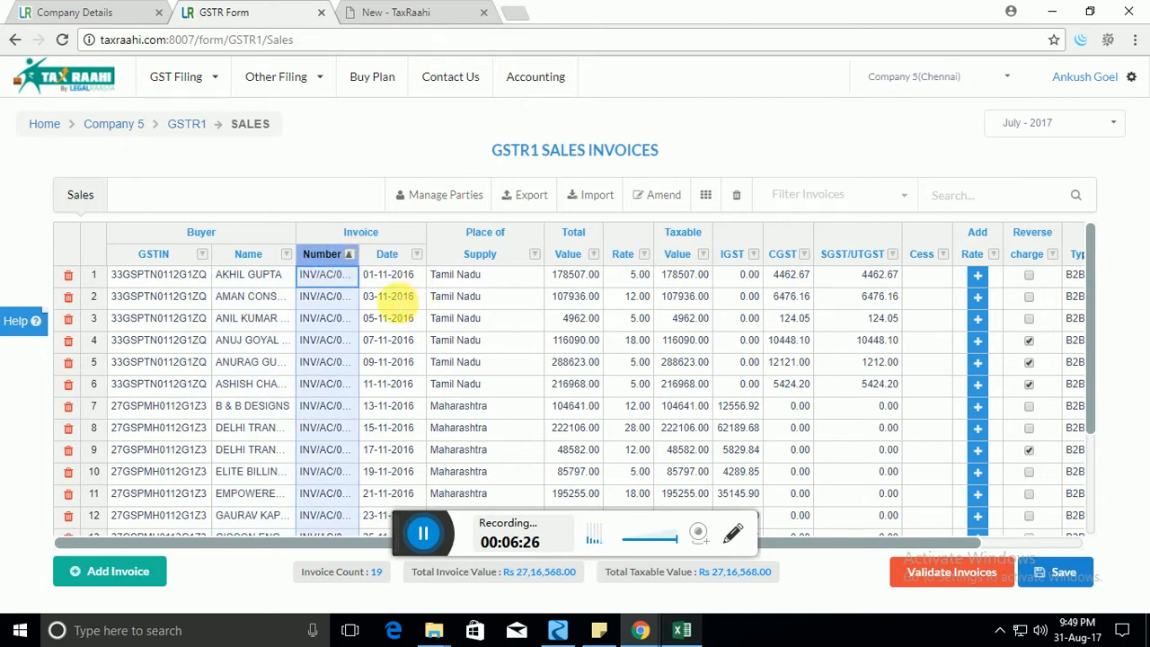
pyautogui.click(392, 300)
pyautogui.click(395, 256)
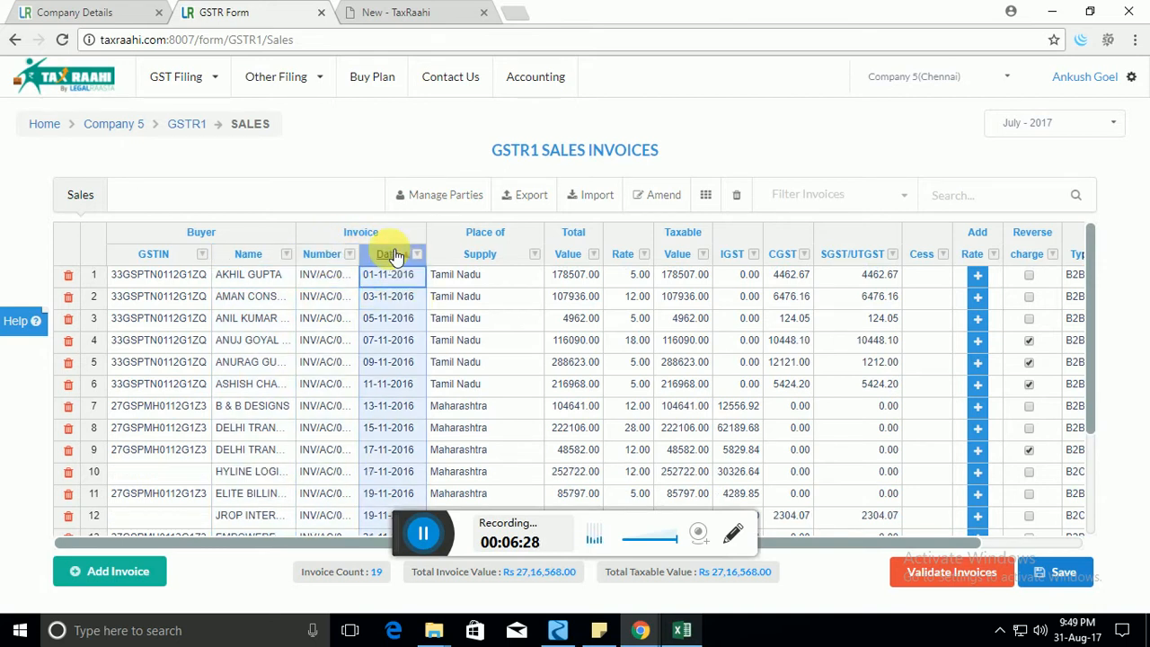
pyautogui.scroll(-2, 404, 380)
pyautogui.scroll(2, 405, 396)
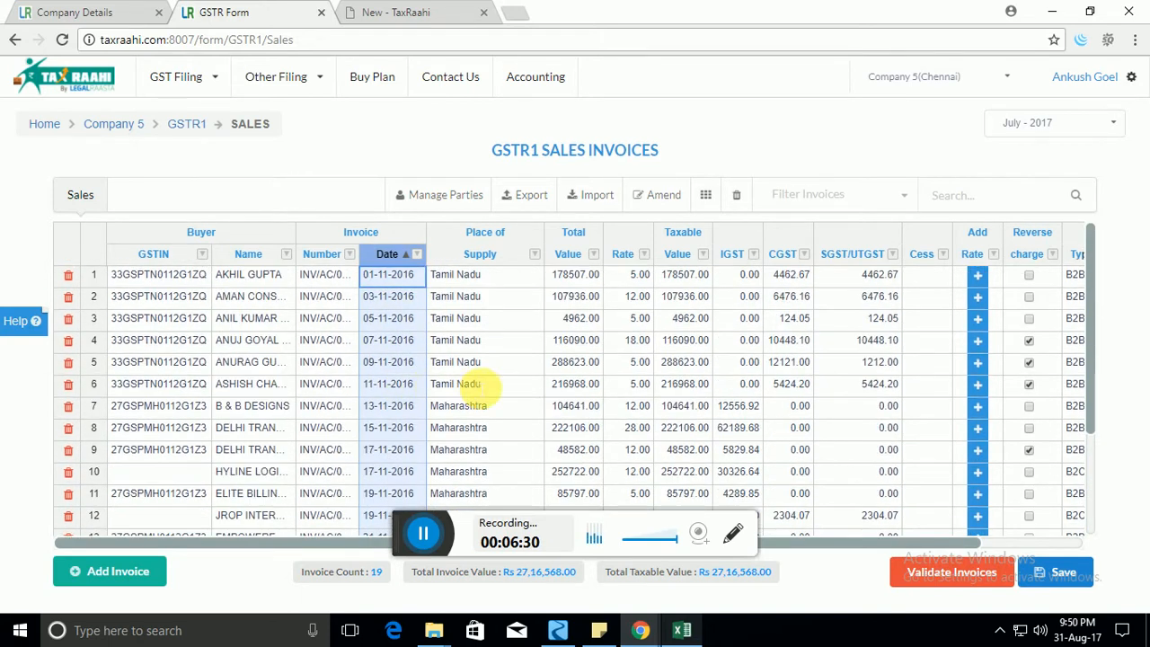
pyautogui.click(485, 385)
pyautogui.scroll(-2, 589, 385)
pyautogui.scroll(2, 589, 383)
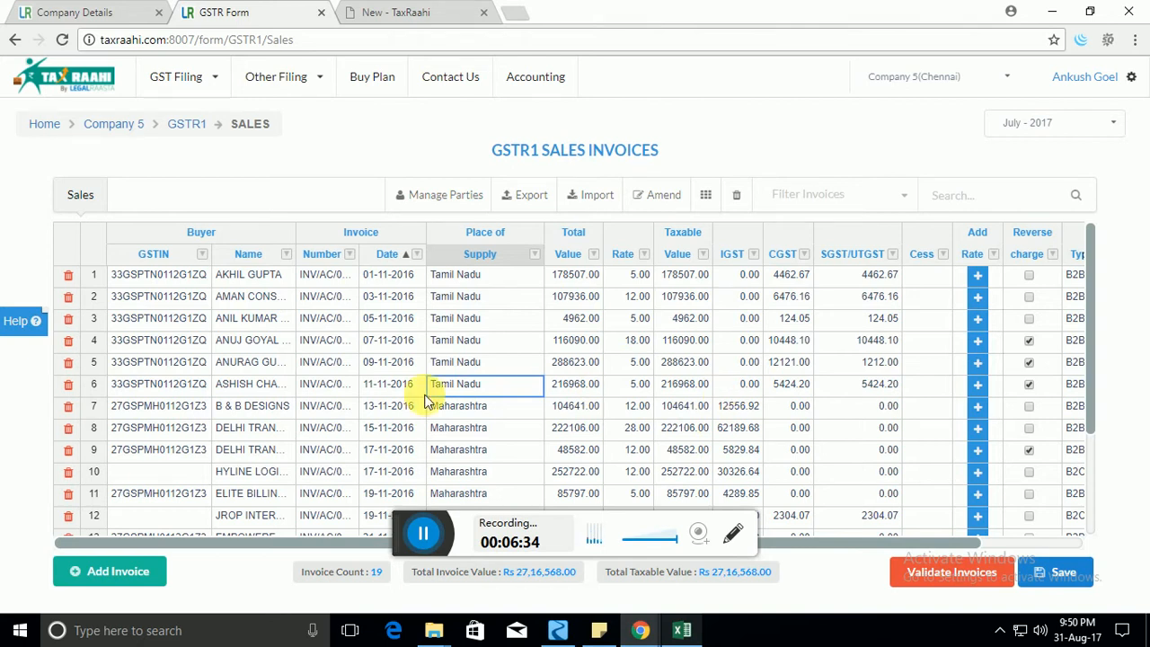
pyautogui.click(385, 342)
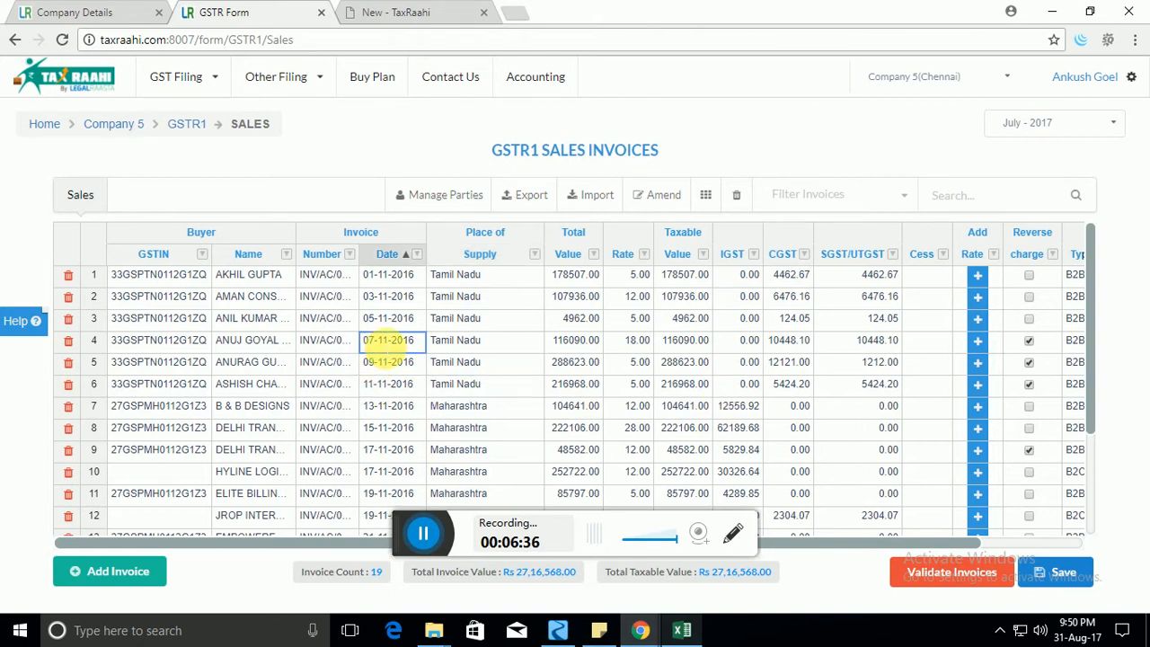
pyautogui.scroll(-3, 386, 350)
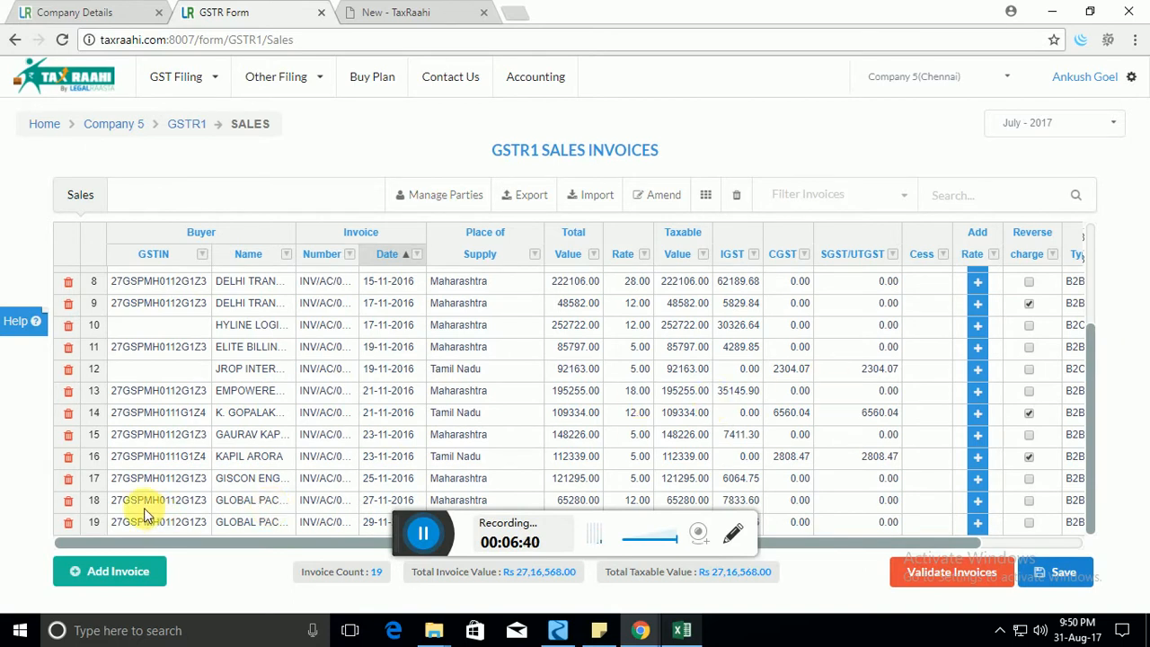
# Add a new invoice row with a buyer GSTIN, then delete the unfinished row.
pyautogui.click(110, 572)
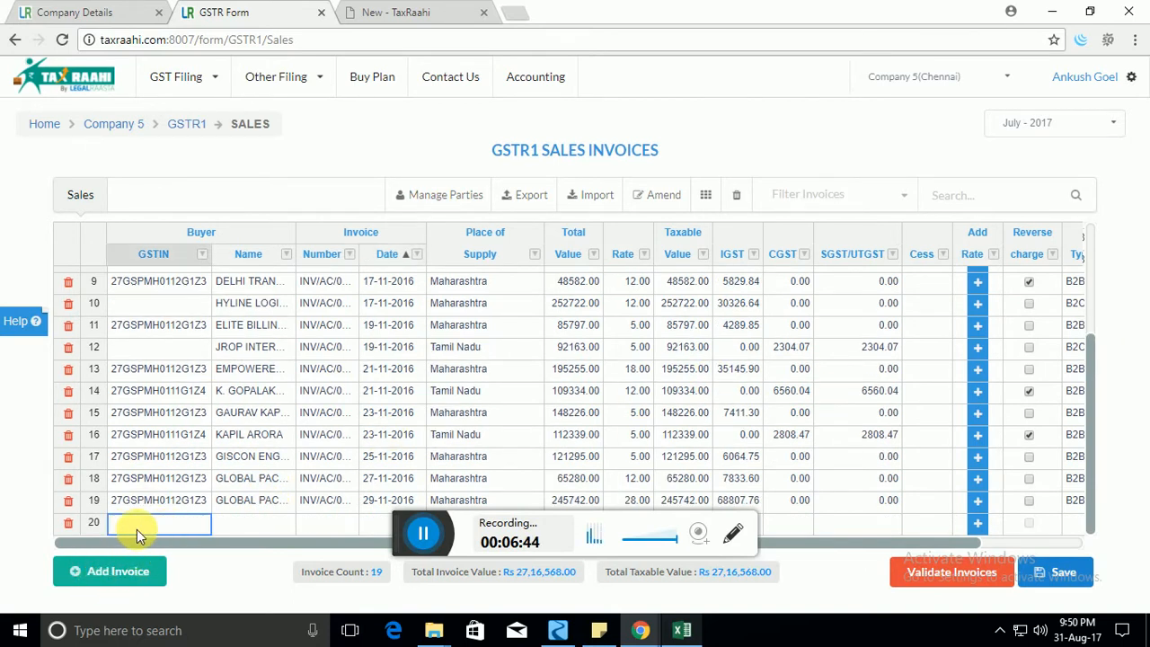
pyautogui.doubleClick(193, 521)
pyautogui.click(191, 505)
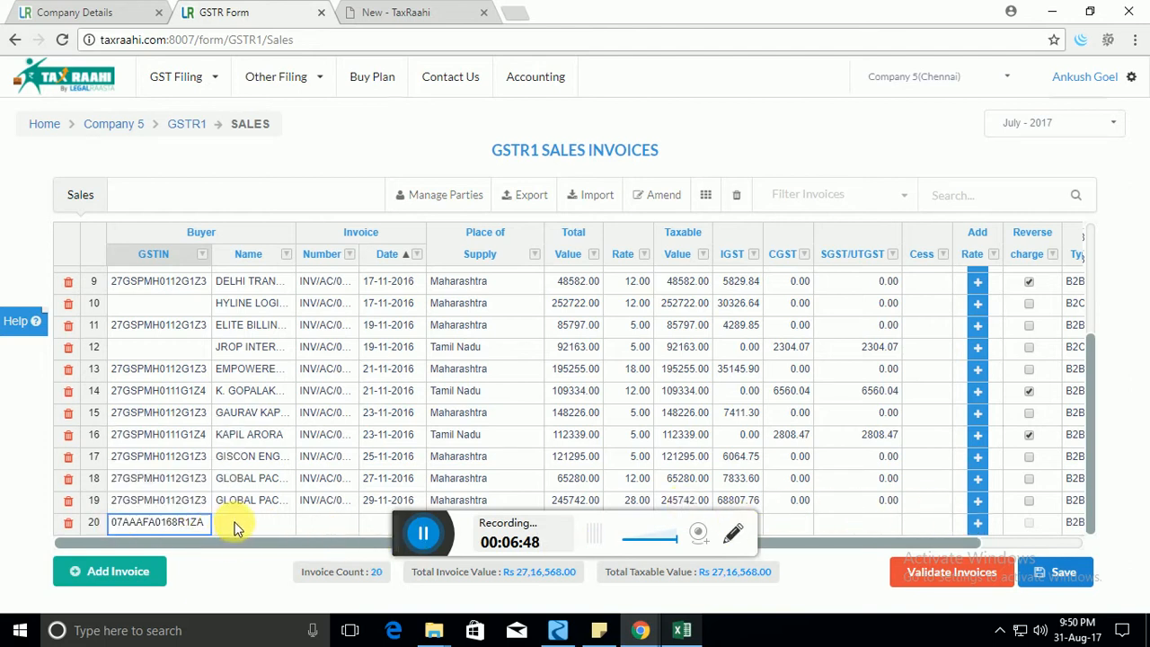
pyautogui.click(235, 526)
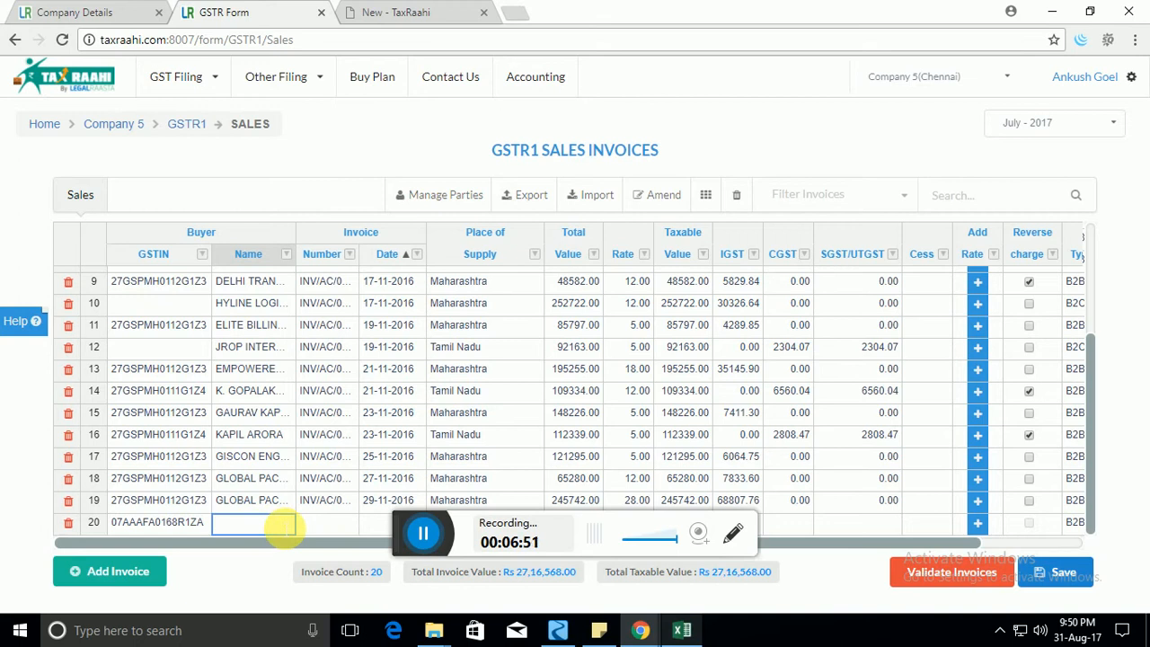
pyautogui.press('Tab')
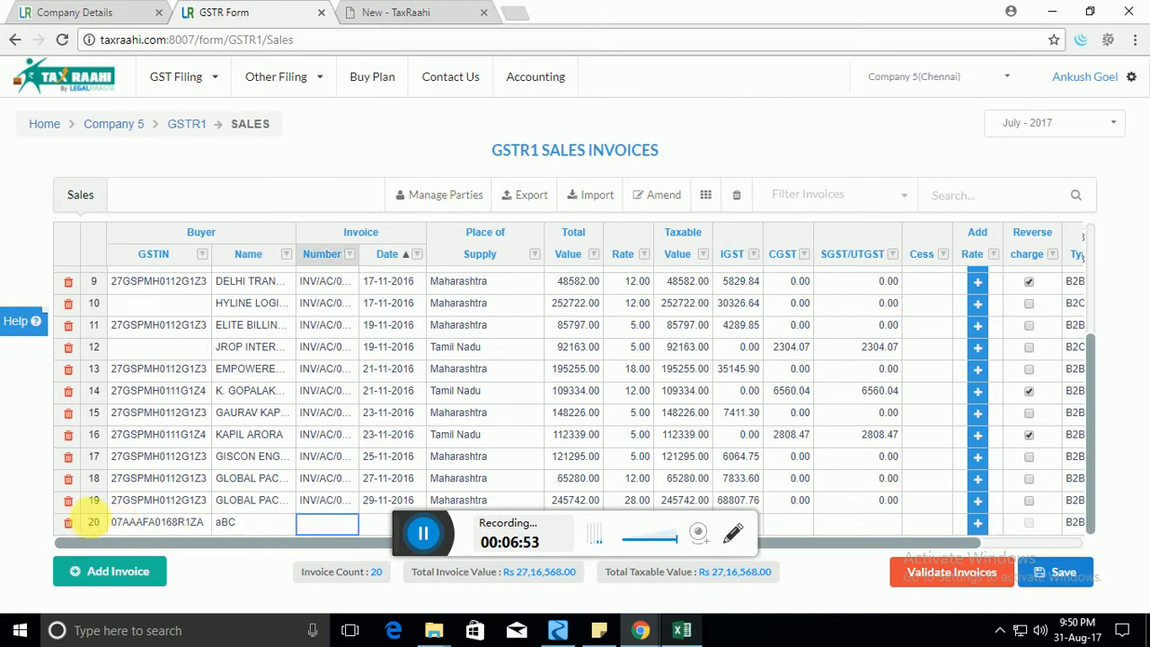
pyautogui.click(69, 522)
pyautogui.click(278, 412)
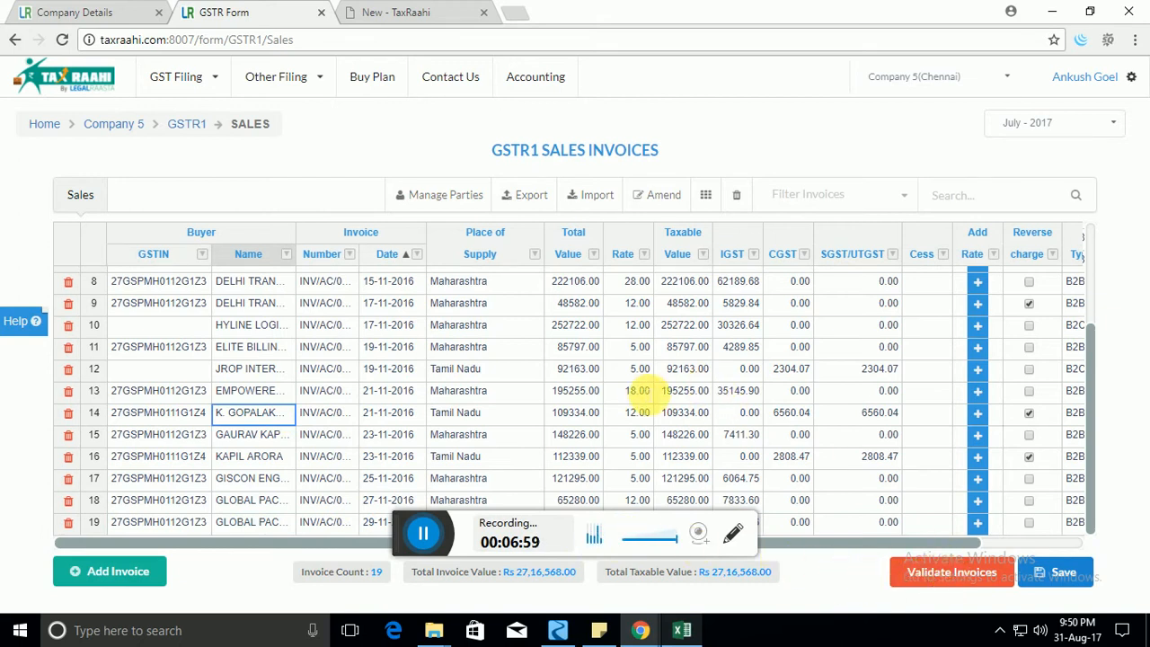
# Re-enter row 11's tax rate and validate all invoices.
pyautogui.click(660, 389)
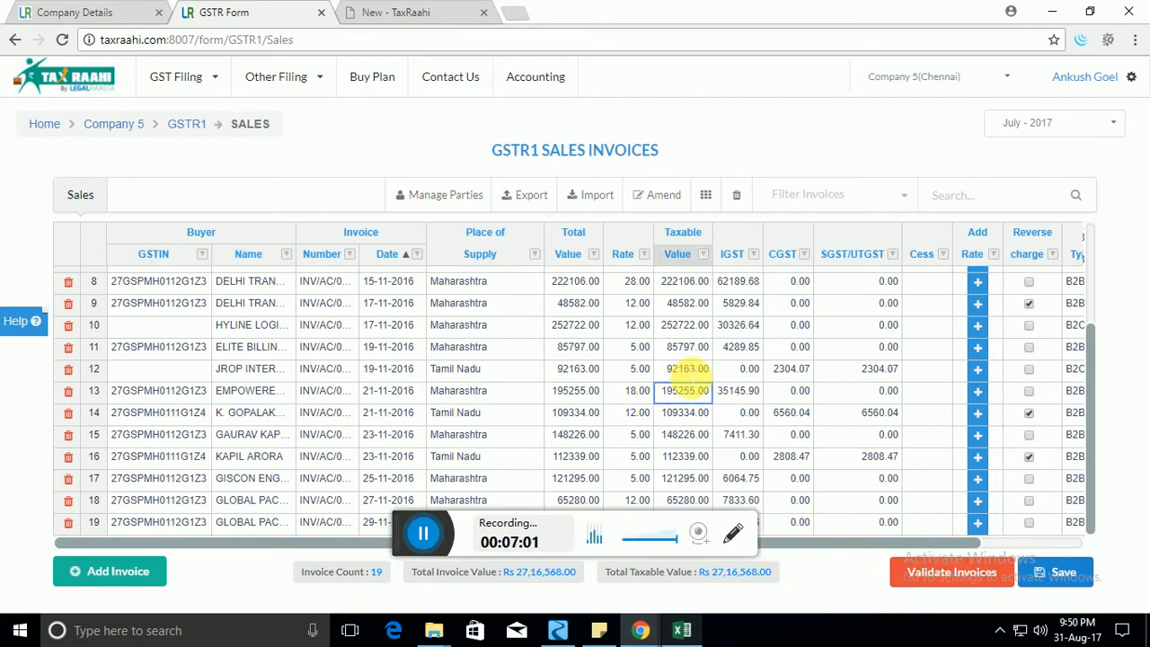
pyautogui.doubleClick(632, 348)
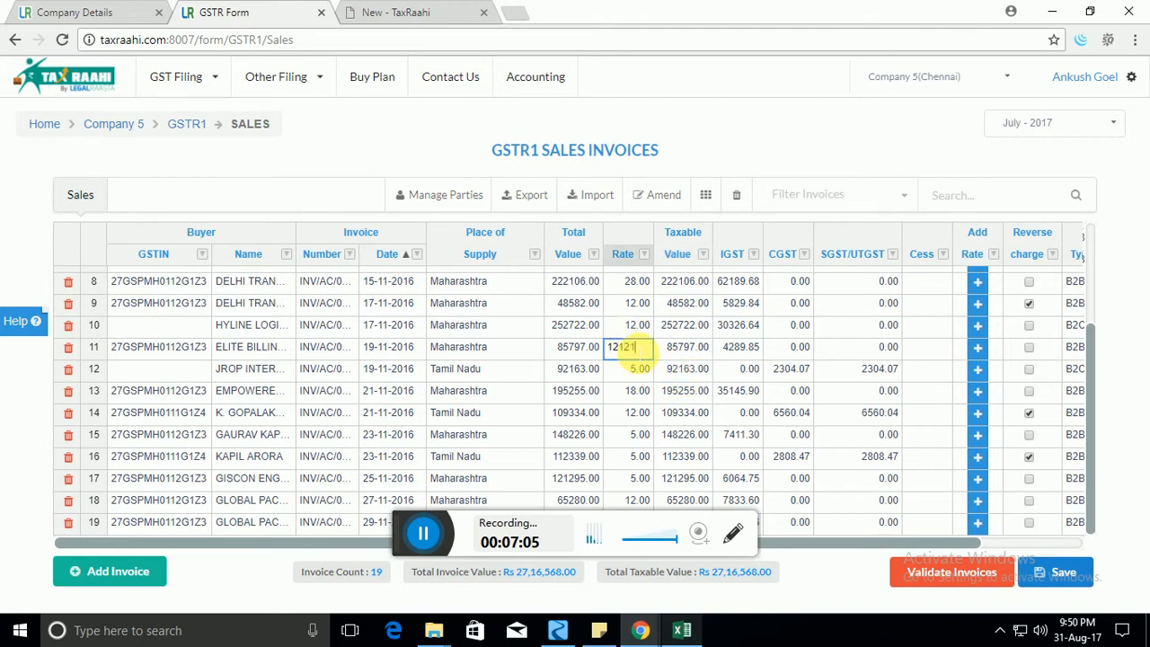
pyautogui.press('Tab')
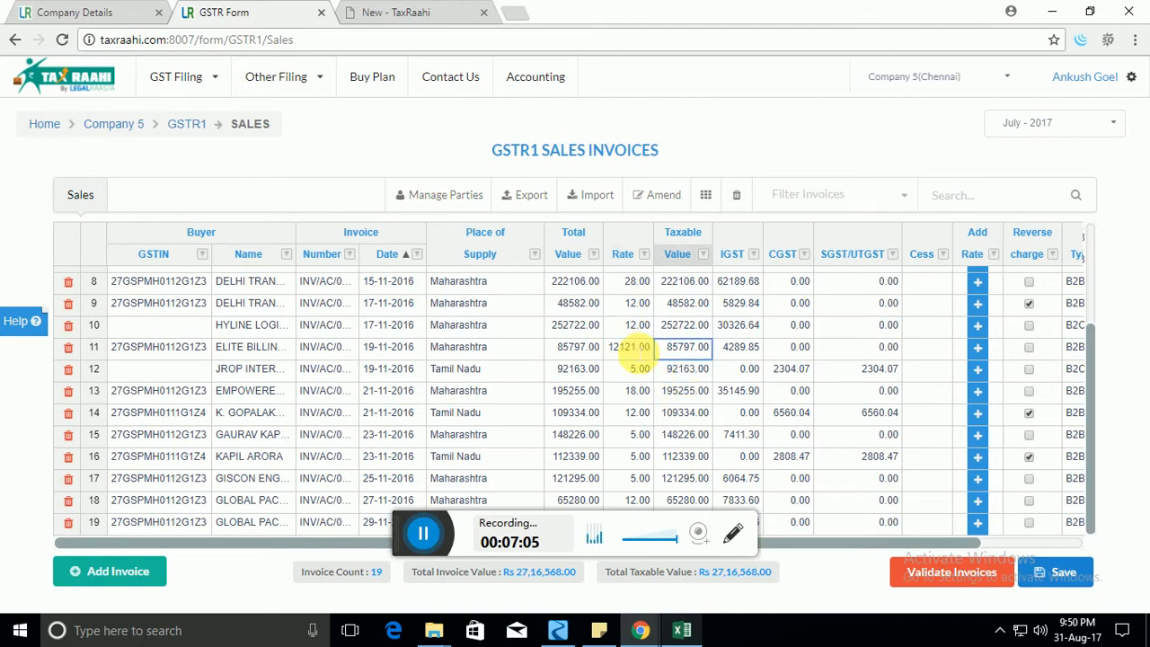
pyautogui.click(941, 572)
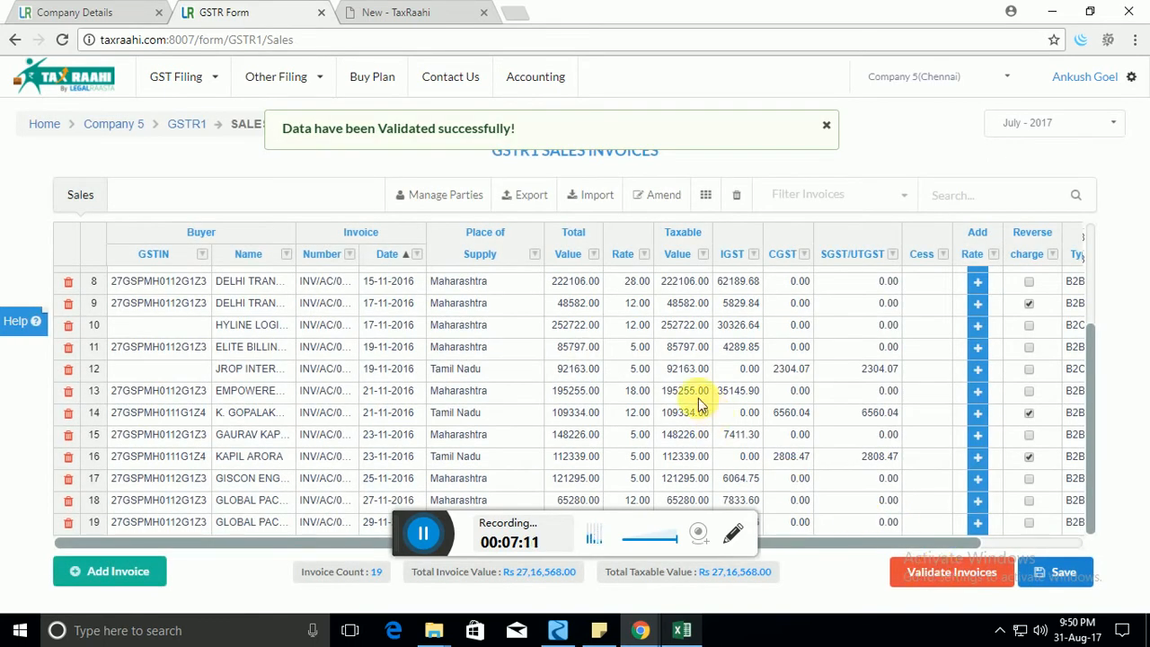
# Set row 12's taxable value to 12312312 and save the changes.
pyautogui.click(635, 390)
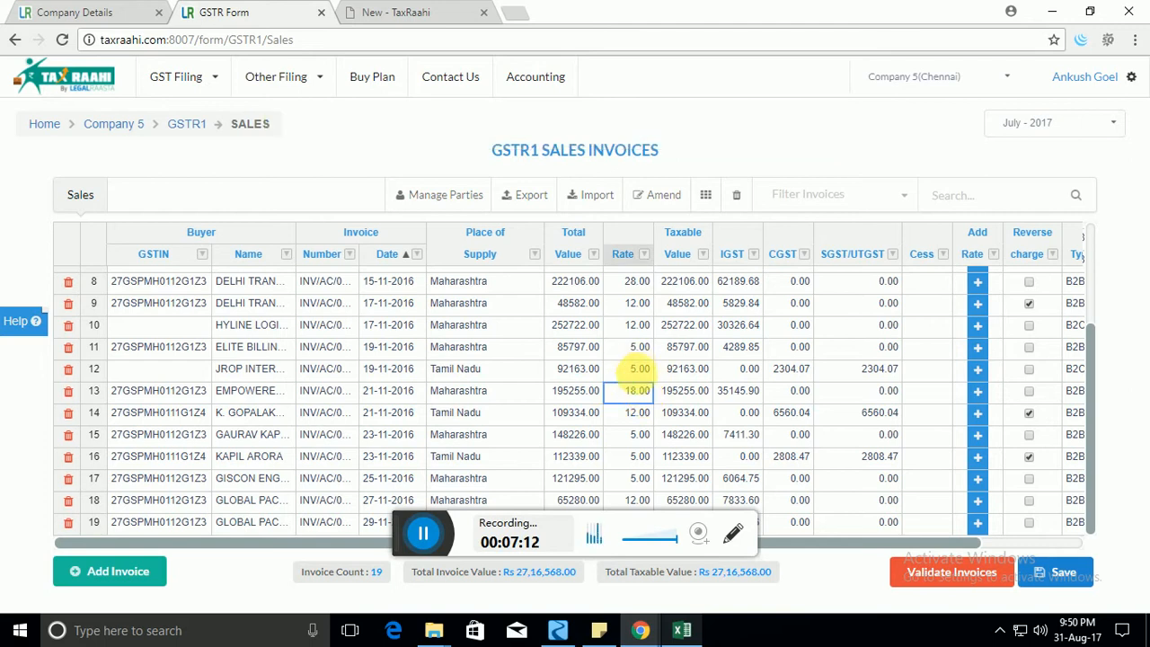
pyautogui.scroll(2, 635, 386)
pyautogui.scroll(-1, 642, 385)
pyautogui.scroll(-1, 639, 390)
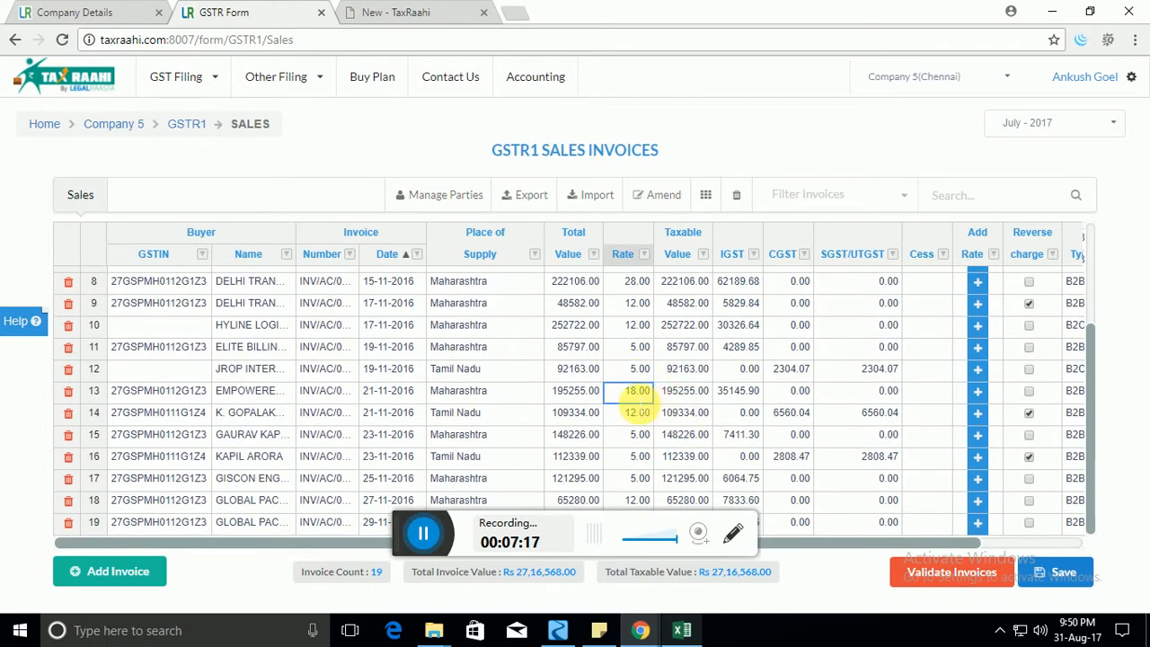
pyautogui.doubleClick(631, 375)
pyautogui.click(589, 376)
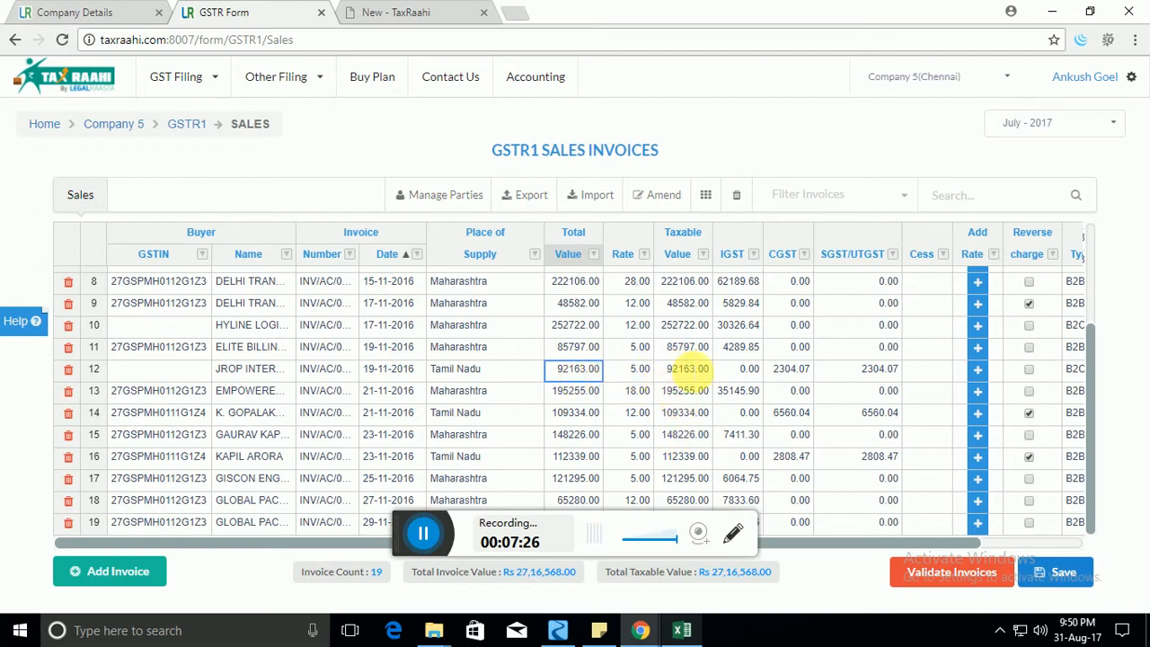
pyautogui.doubleClick(685, 368)
pyautogui.write('12312312')
pyautogui.press('Tab')
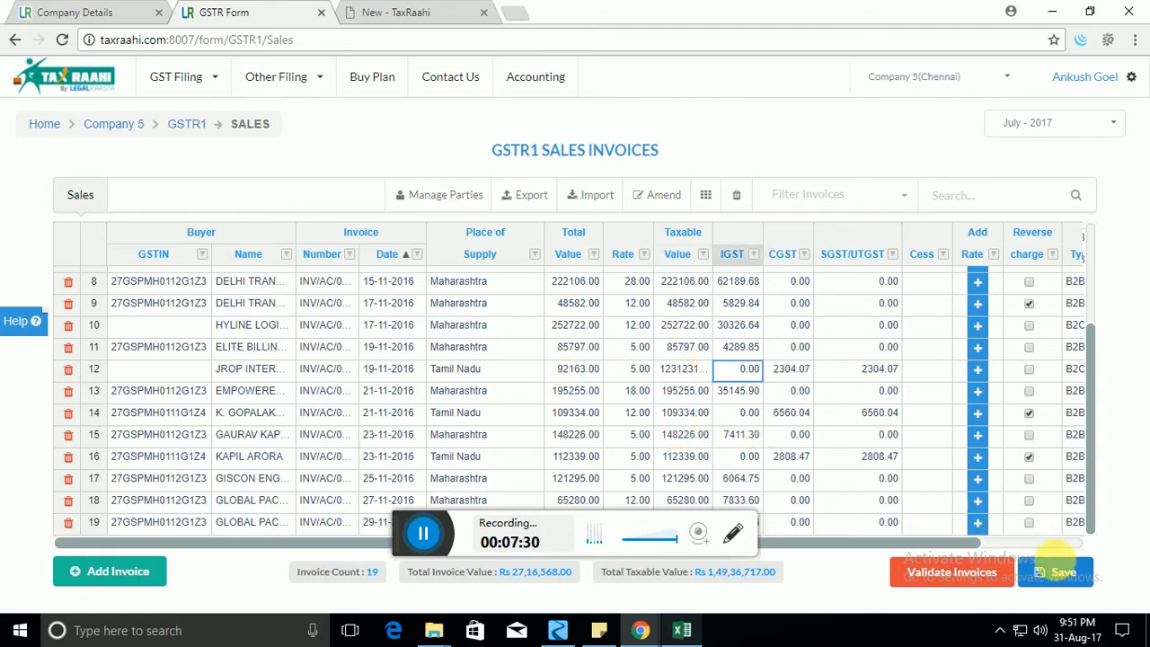
pyautogui.click(1060, 572)
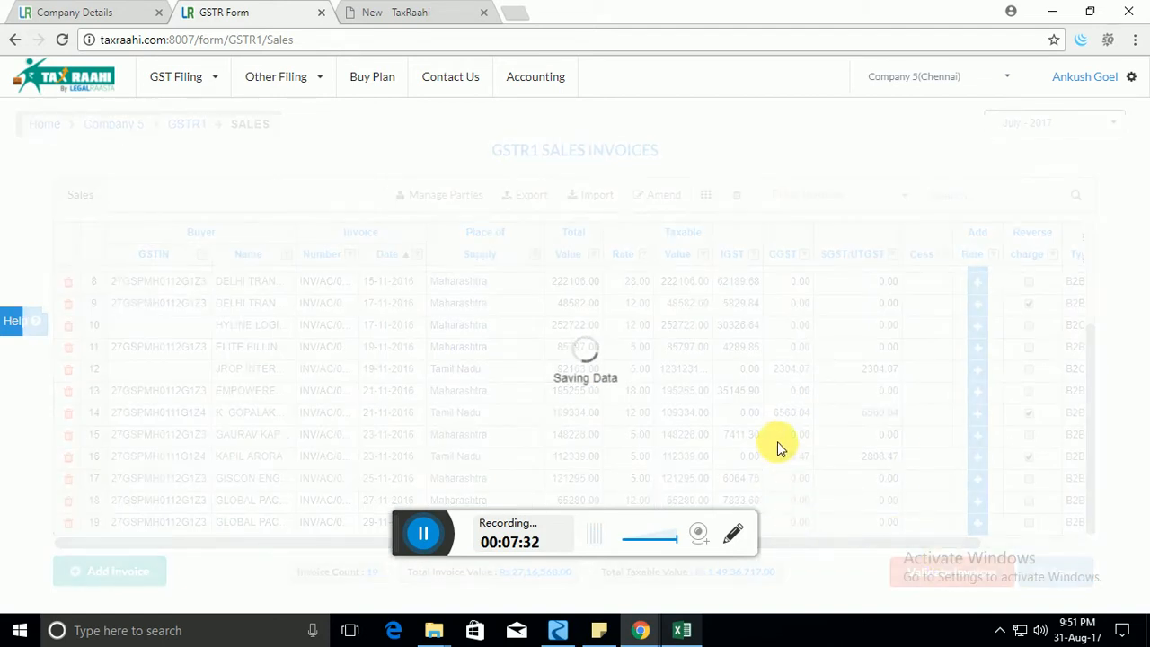
# Set row 12's rate to 1212, save, and validate to show the Errors Report.
pyautogui.click(620, 368)
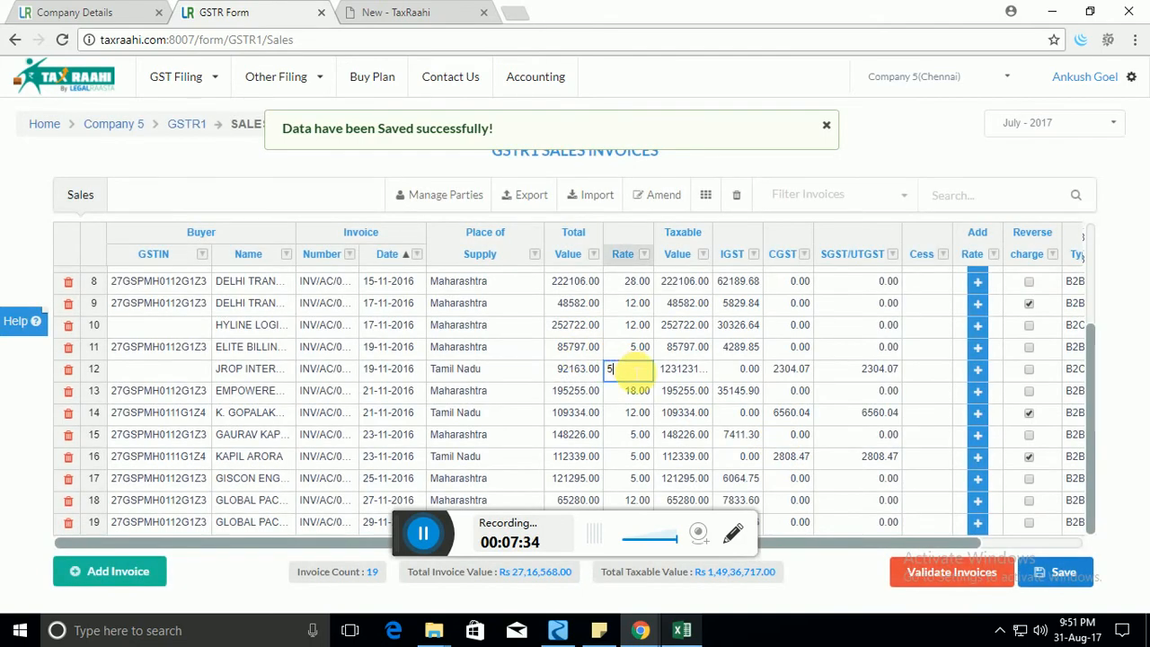
pyautogui.write('5')
pyautogui.press('Tab')
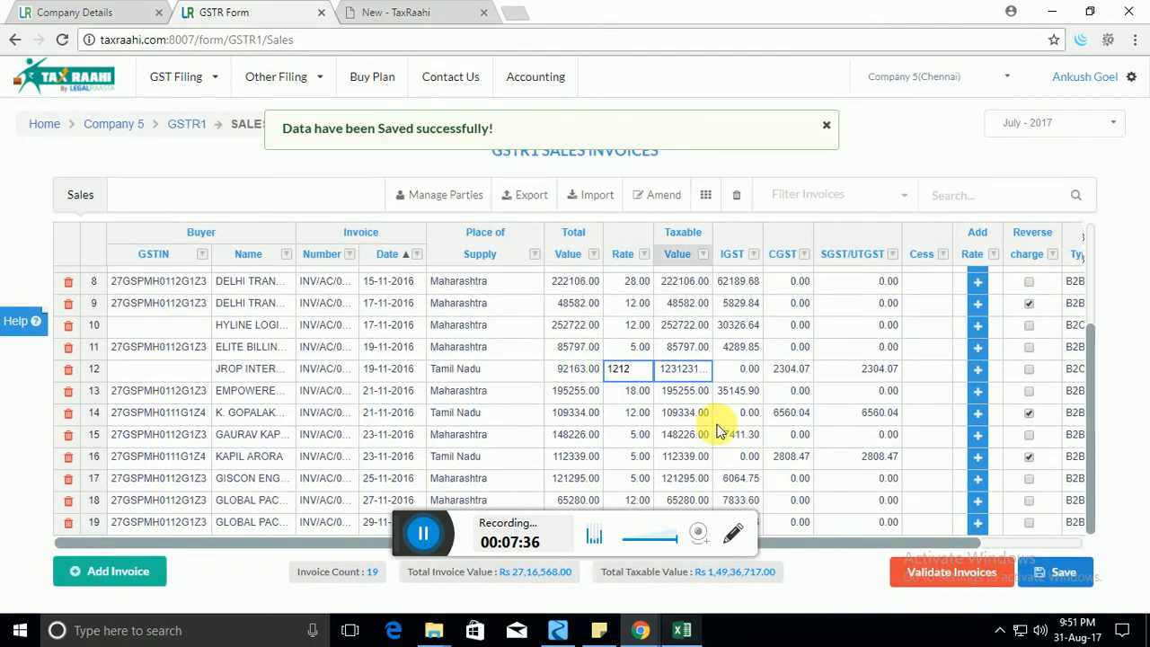
pyautogui.click(1069, 573)
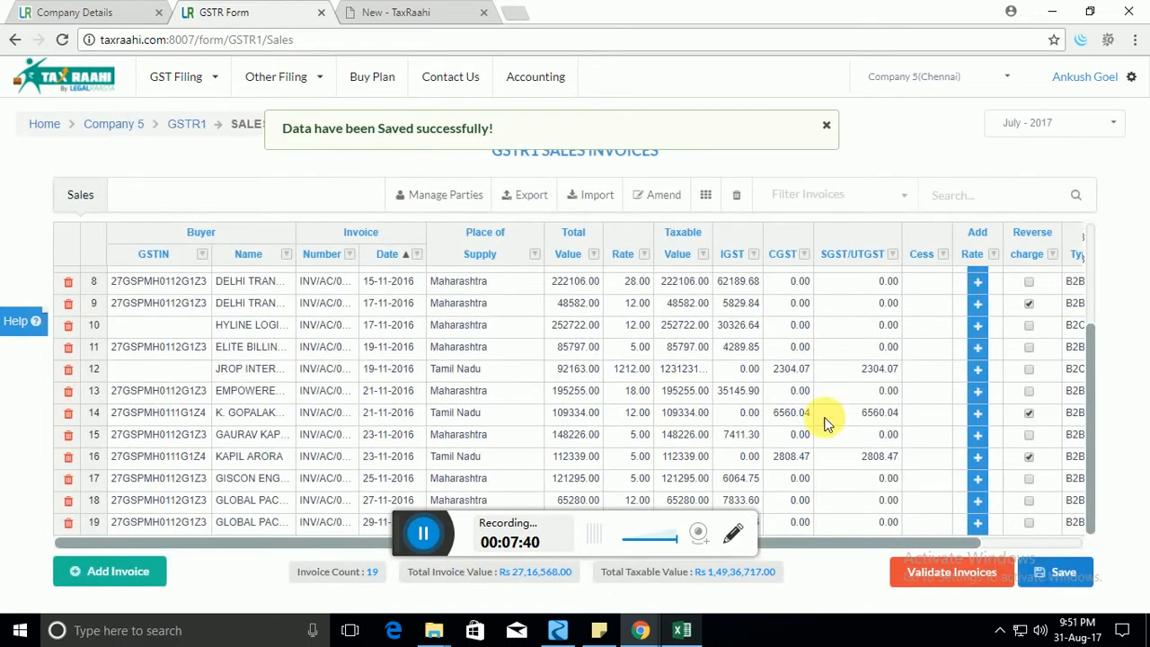
pyautogui.click(981, 577)
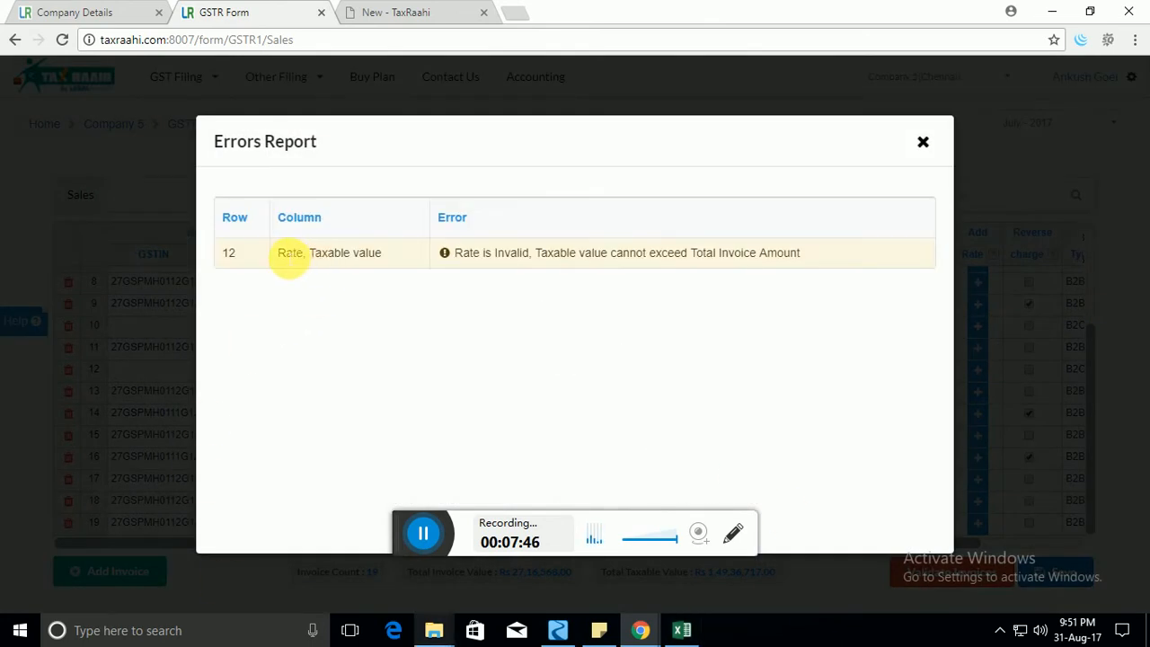
# Close the Errors Report, correct row 12 to rate 12 and taxable value 1221, and save.
pyautogui.moveTo(279, 256); pyautogui.dragTo(248, 257)
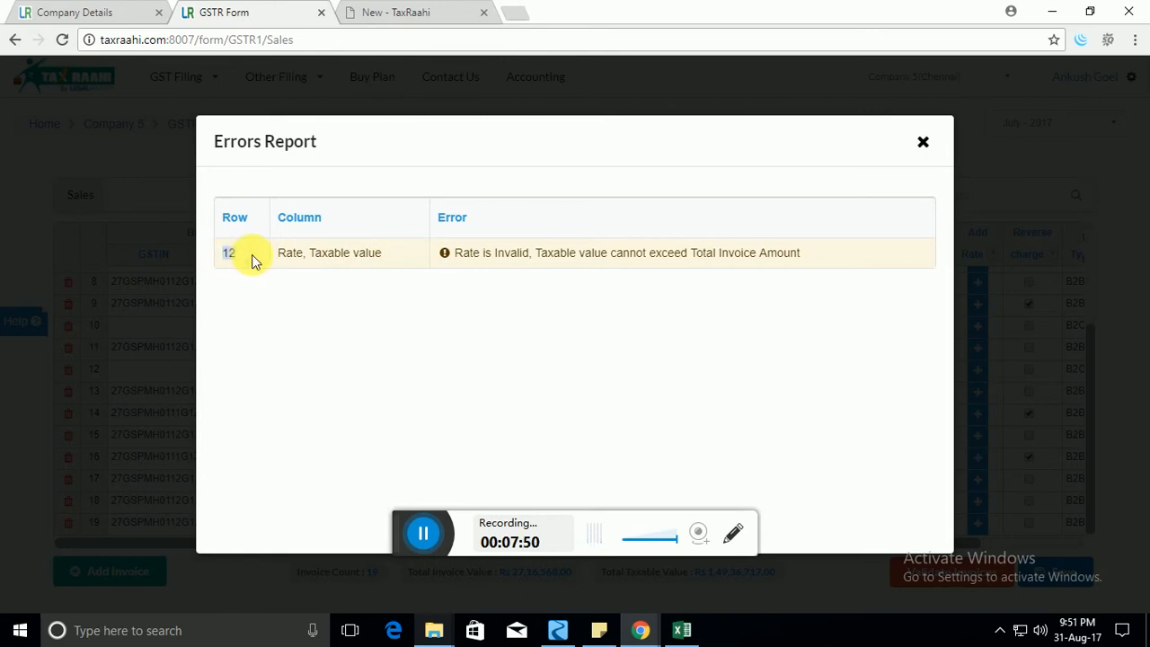
pyautogui.click(924, 144)
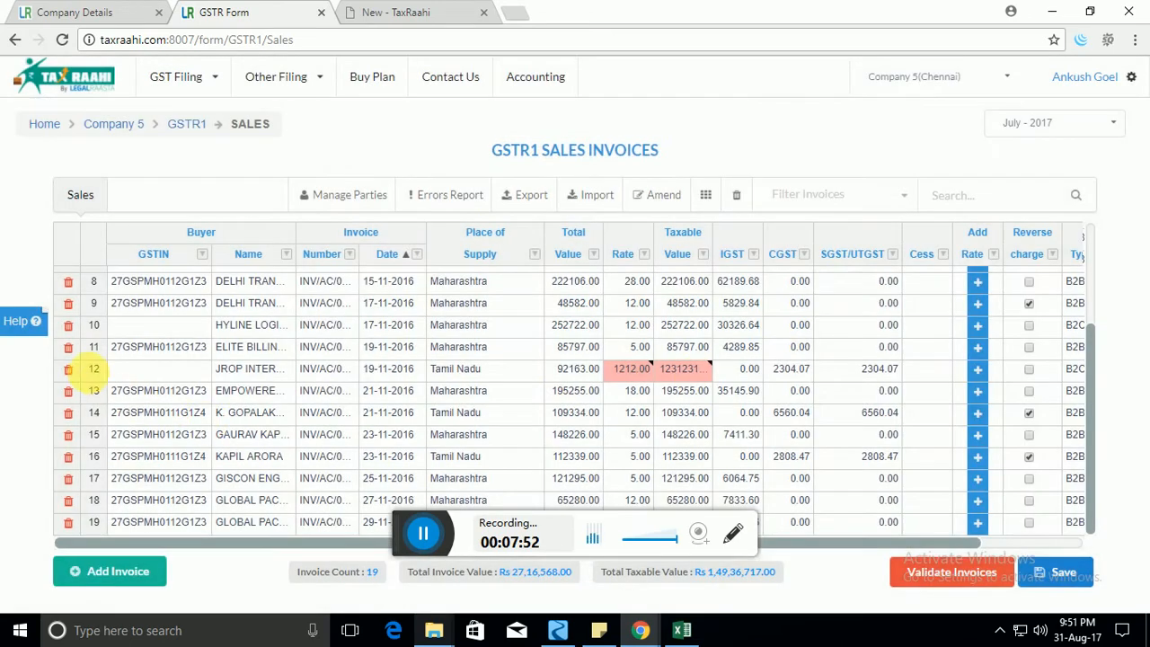
pyautogui.doubleClick(628, 368)
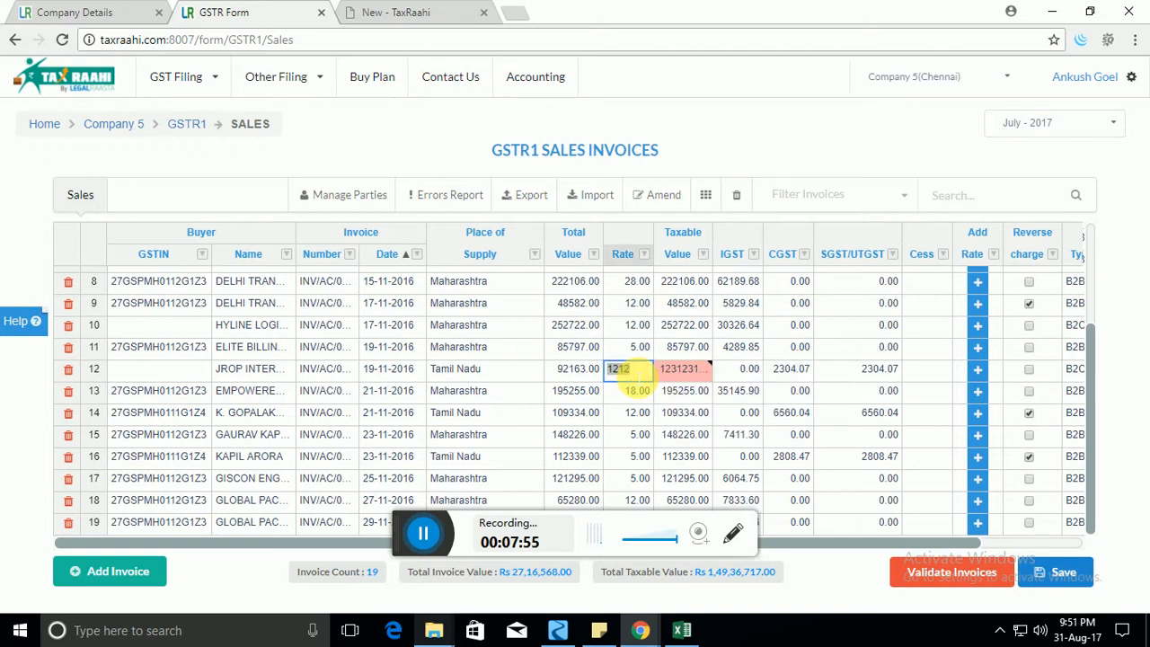
pyautogui.write('12')
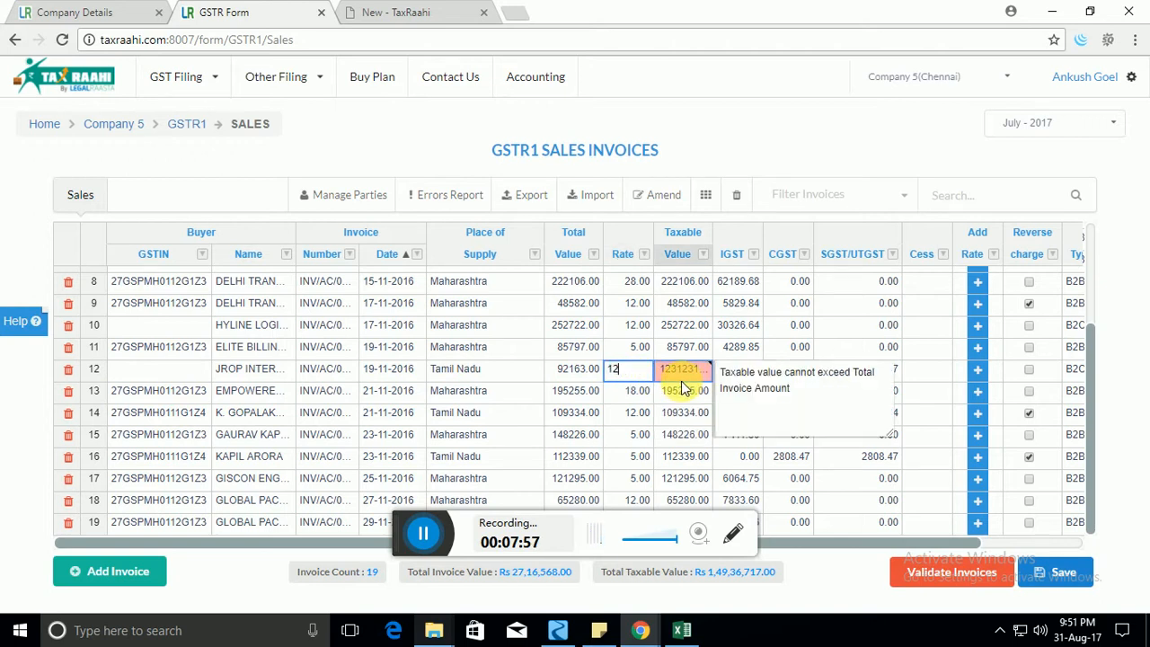
pyautogui.press('Tab')
pyautogui.write('12')
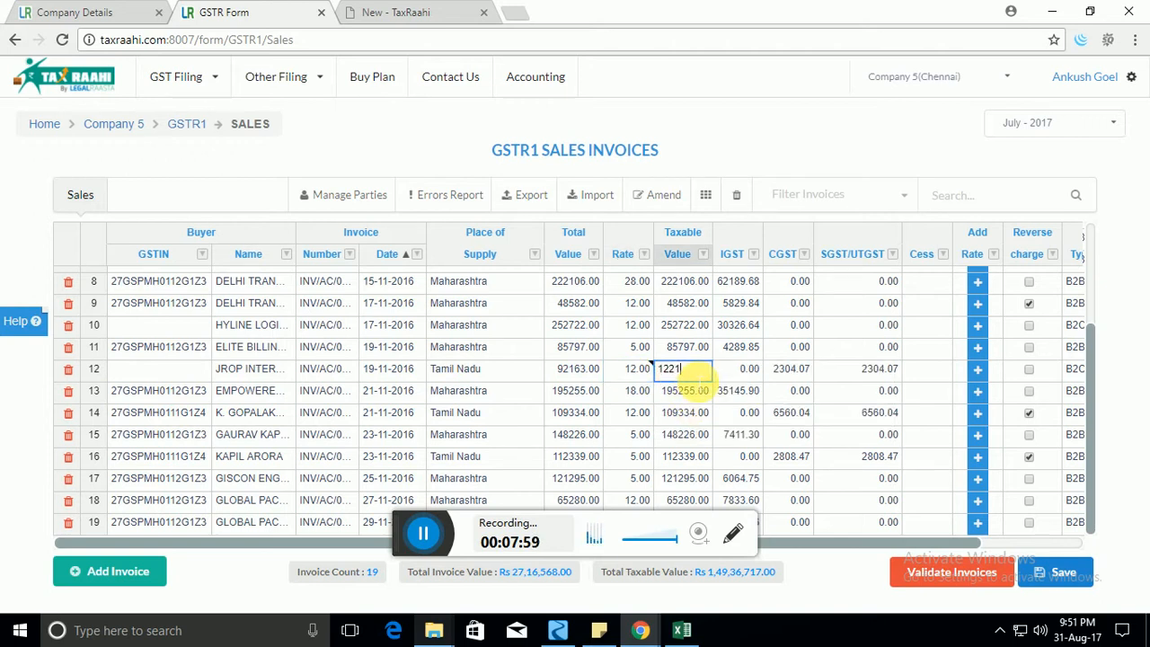
pyautogui.write('21')
pyautogui.press('Tab')
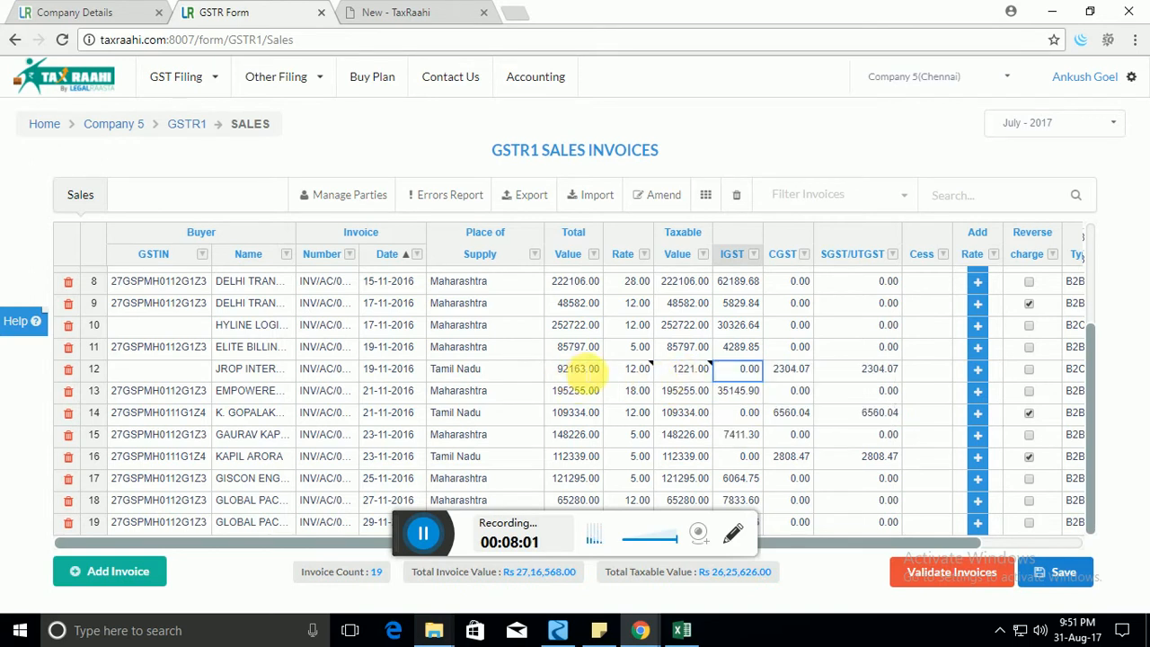
pyautogui.click(1033, 568)
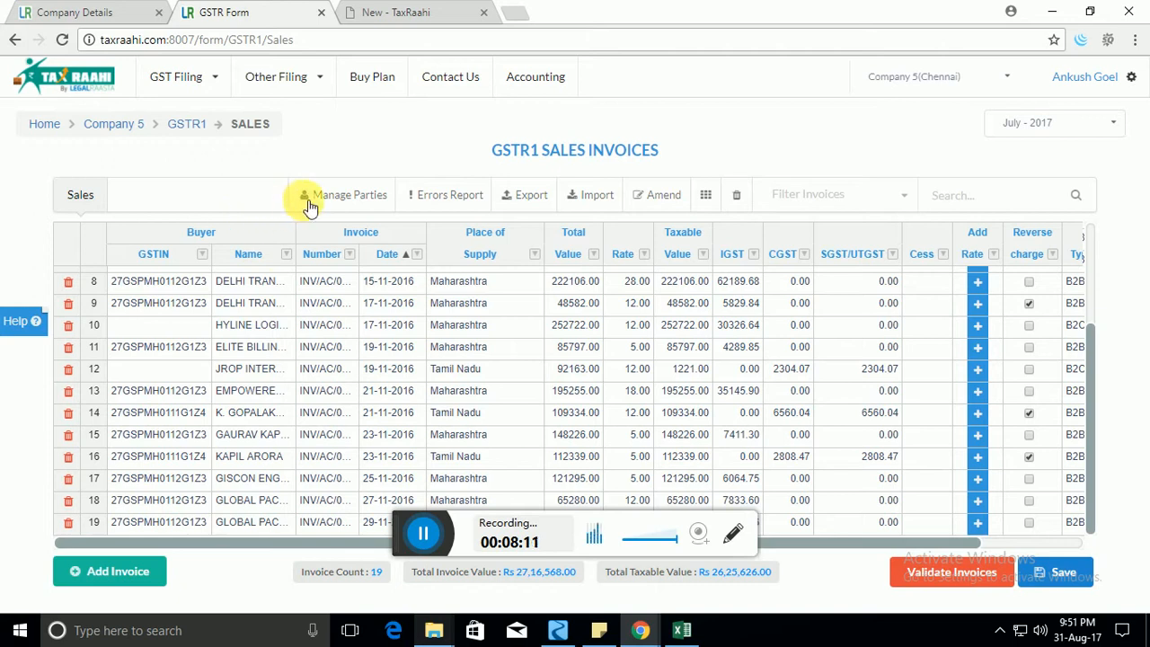
pyautogui.click(238, 345)
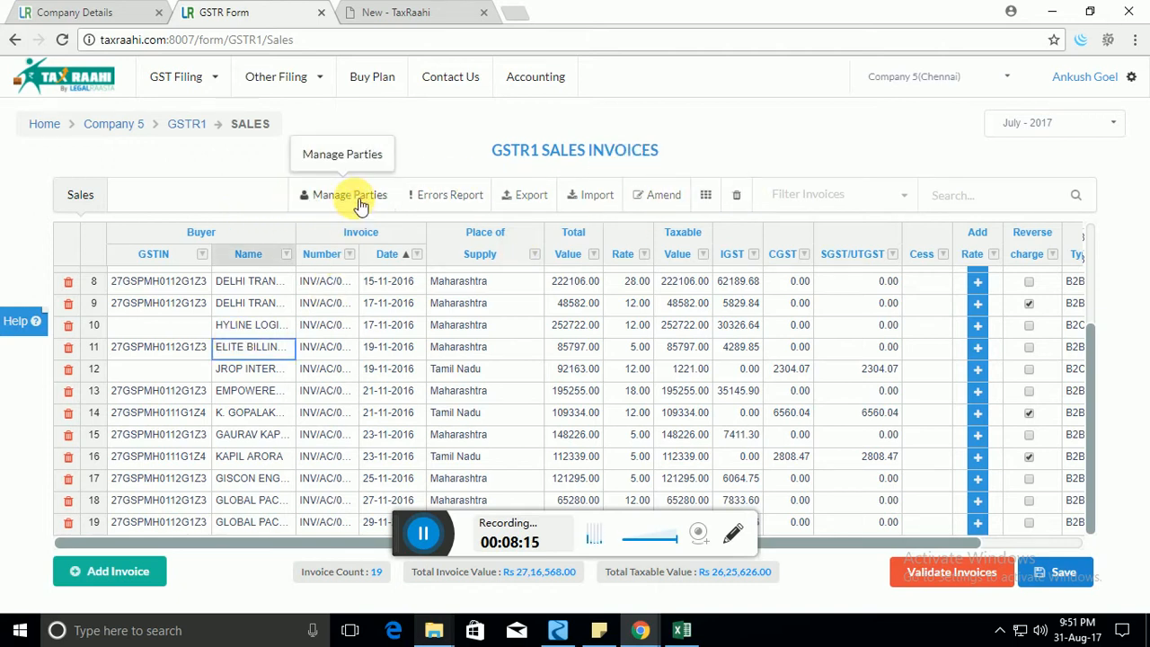
pyautogui.click(220, 391)
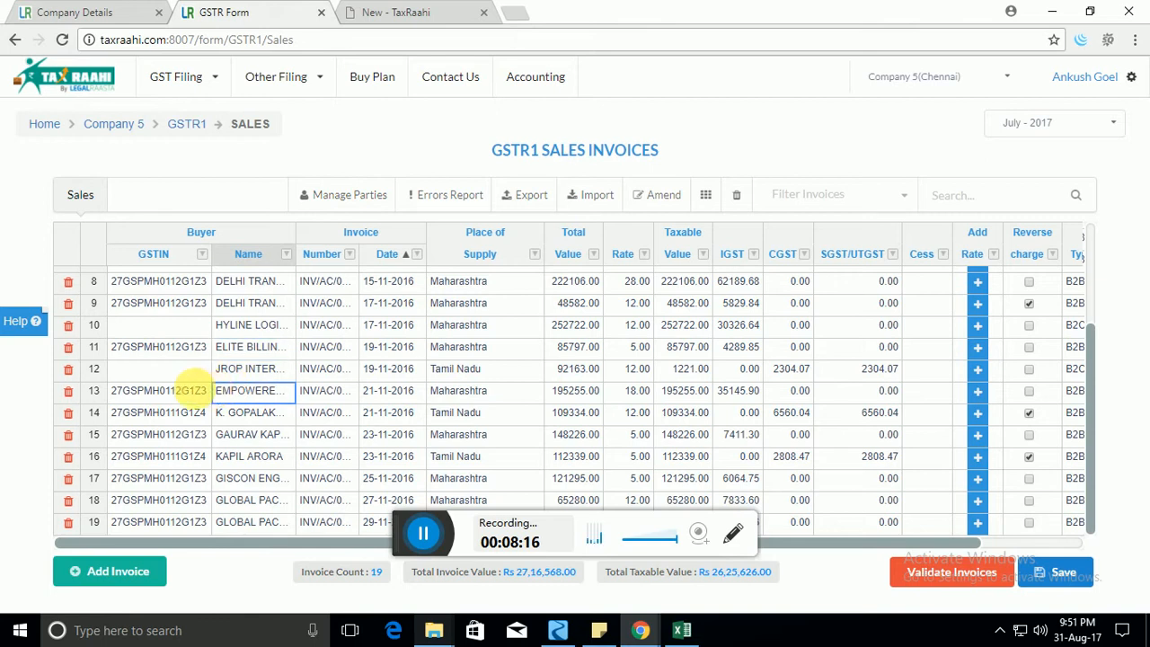
pyautogui.click(170, 349)
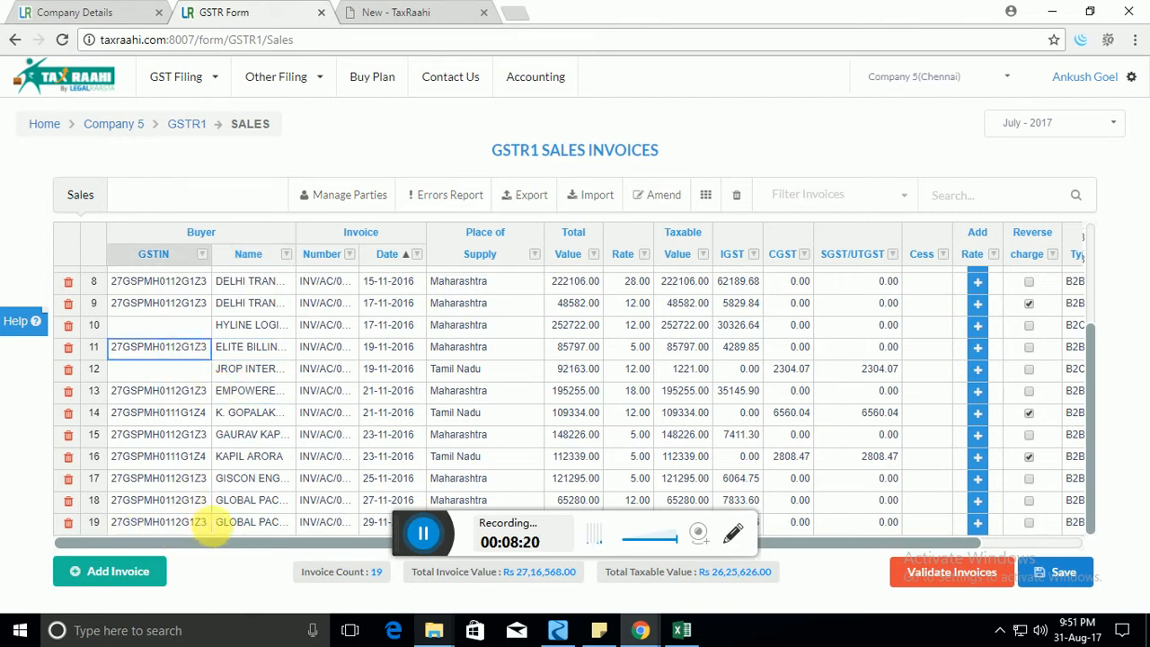
pyautogui.click(348, 206)
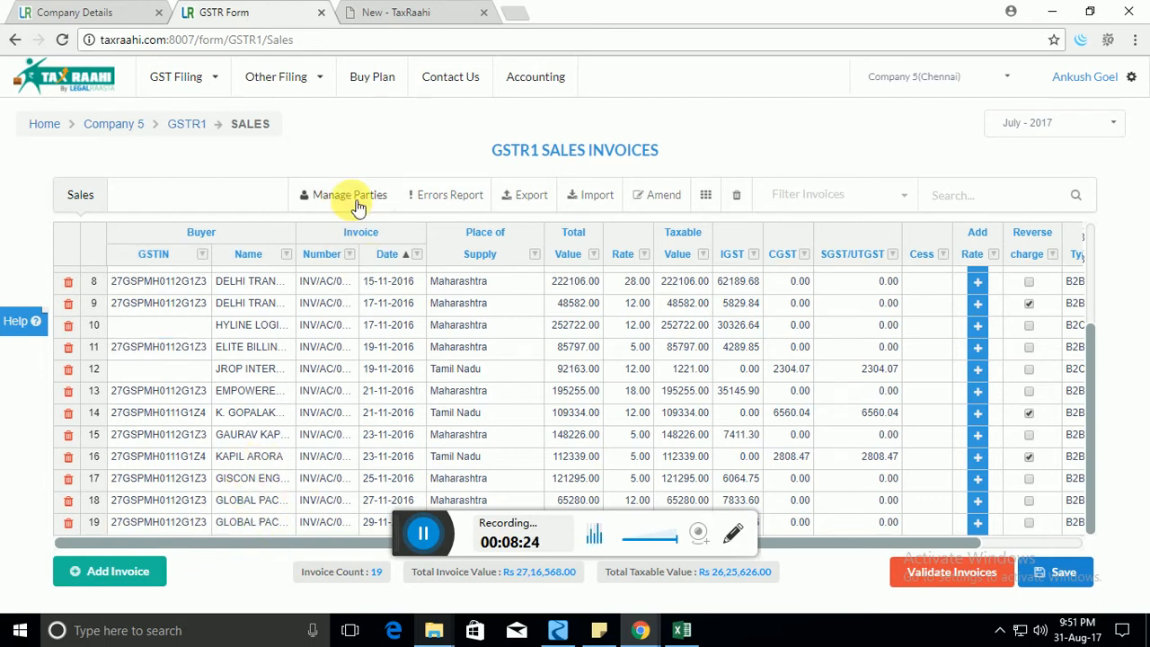
pyautogui.click(351, 200)
pyautogui.click(285, 393)
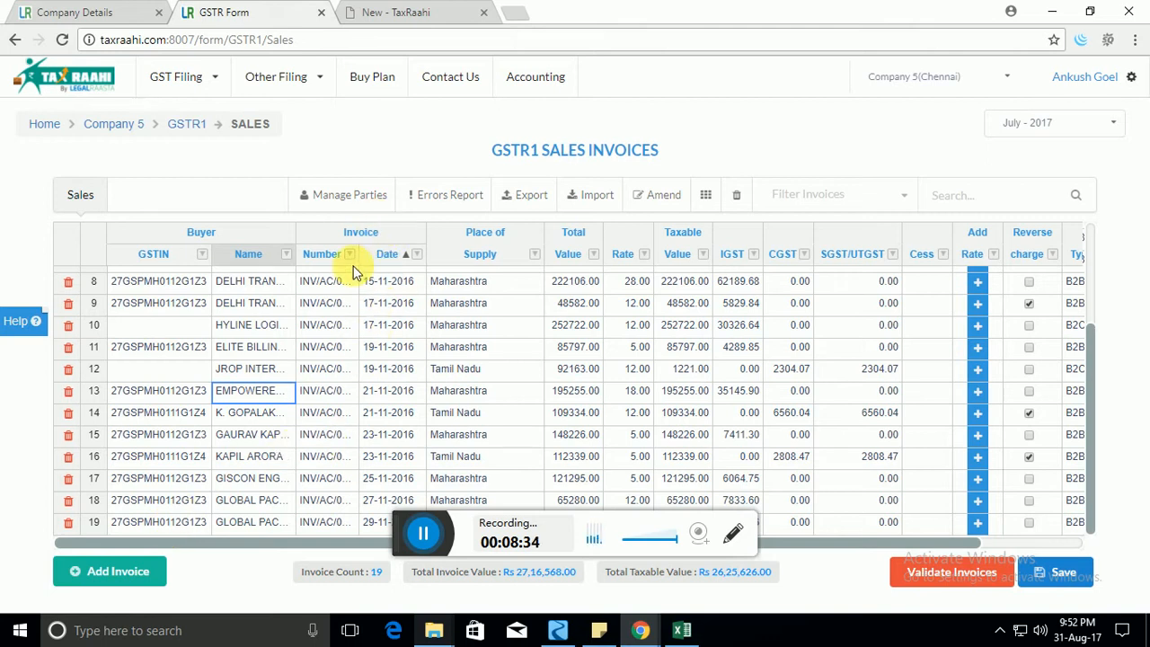
pyautogui.click(469, 200)
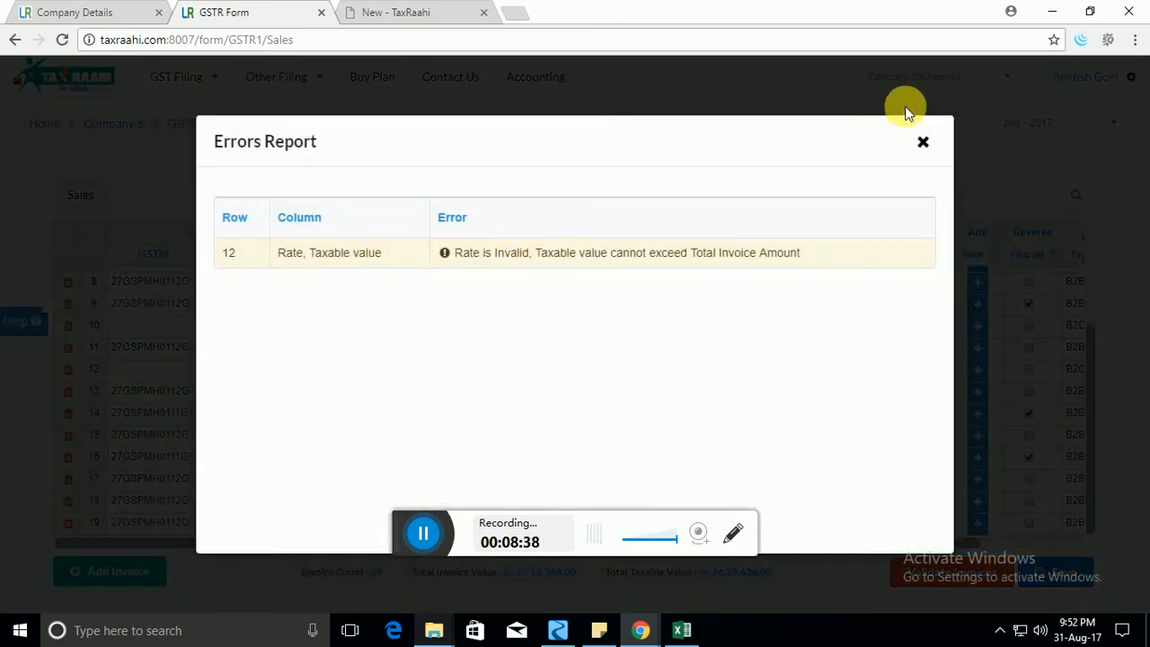
pyautogui.click(923, 141)
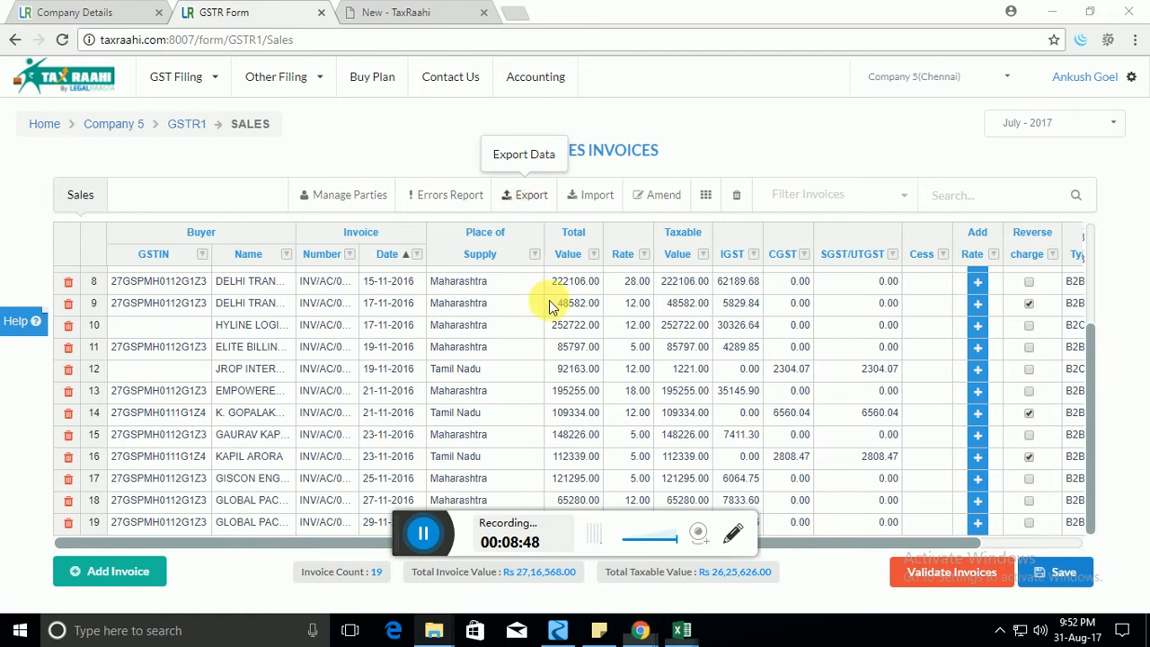
pyautogui.hotkey('alt', 'Tab')
pyautogui.click(373, 224)
pyautogui.moveTo(309, 156); pyautogui.dragTo(1031, 465)
pyautogui.hotkey('alt', 'Tab')
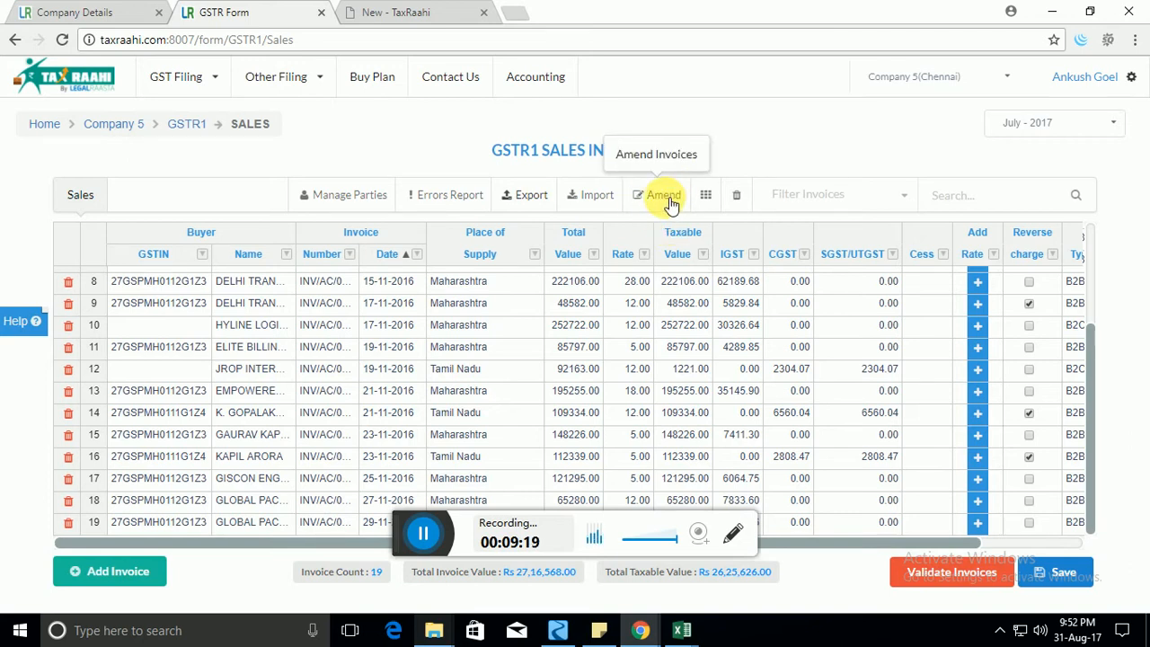
pyautogui.click(649, 368)
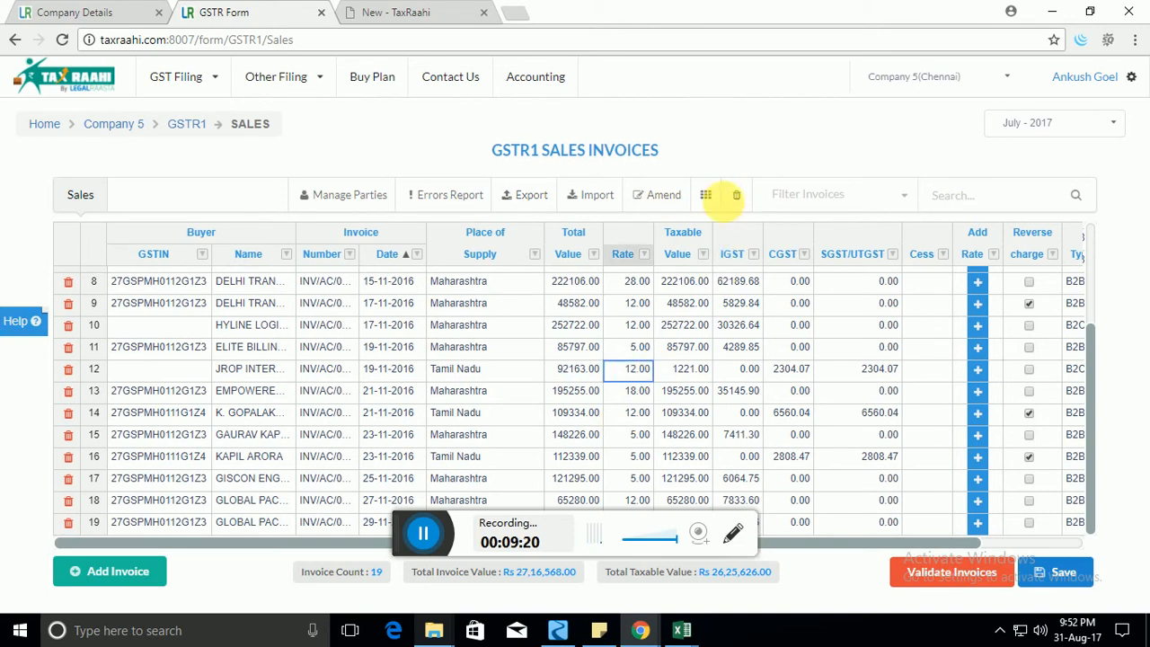
pyautogui.click(717, 197)
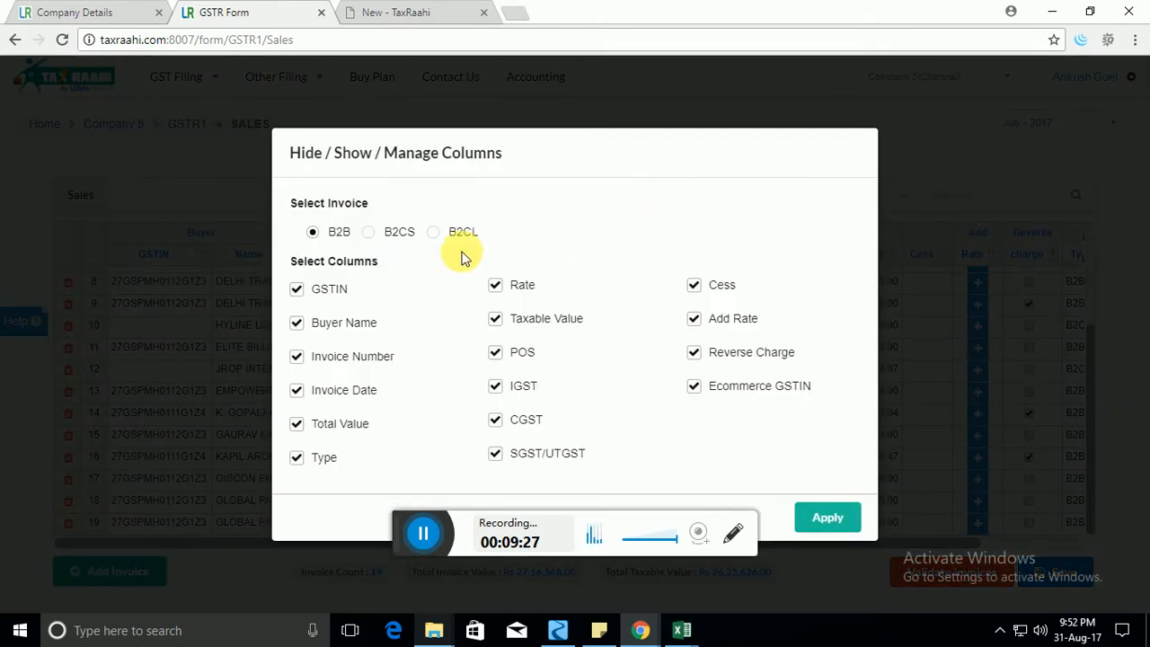
pyautogui.click(392, 237)
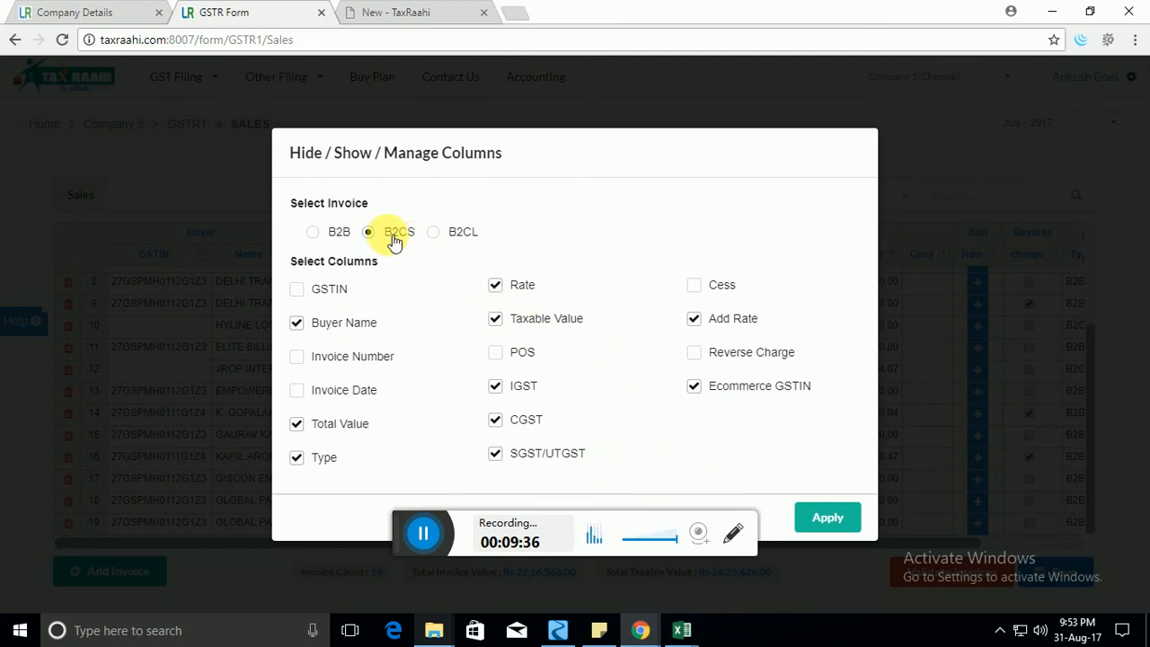
pyautogui.click(835, 529)
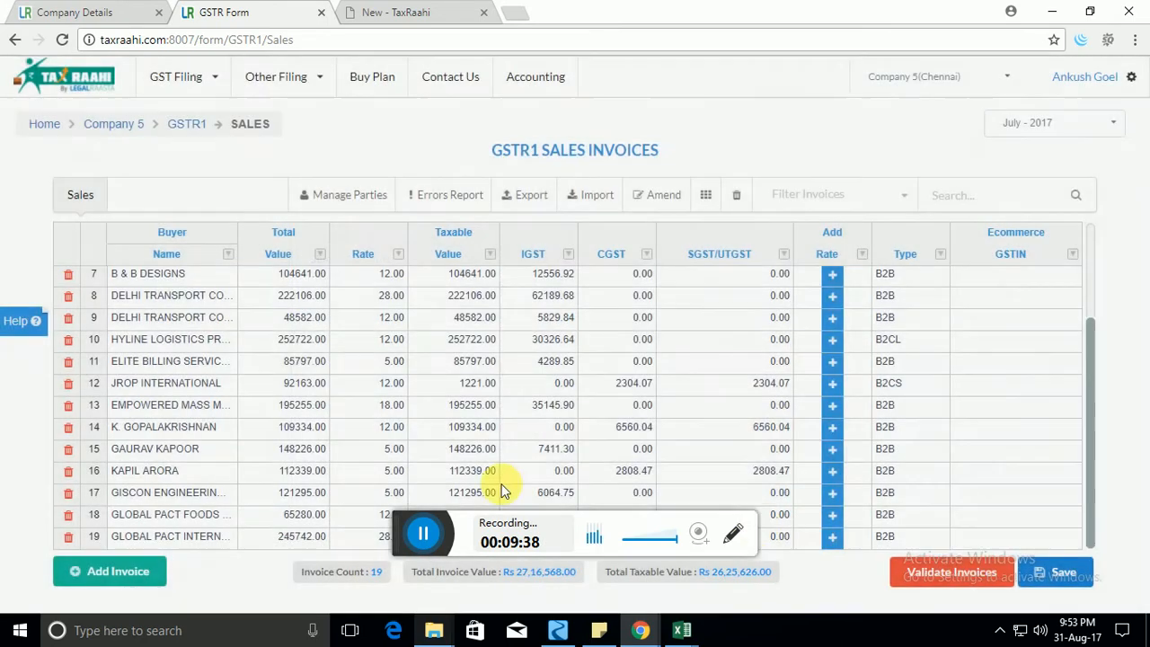
pyautogui.click(288, 339)
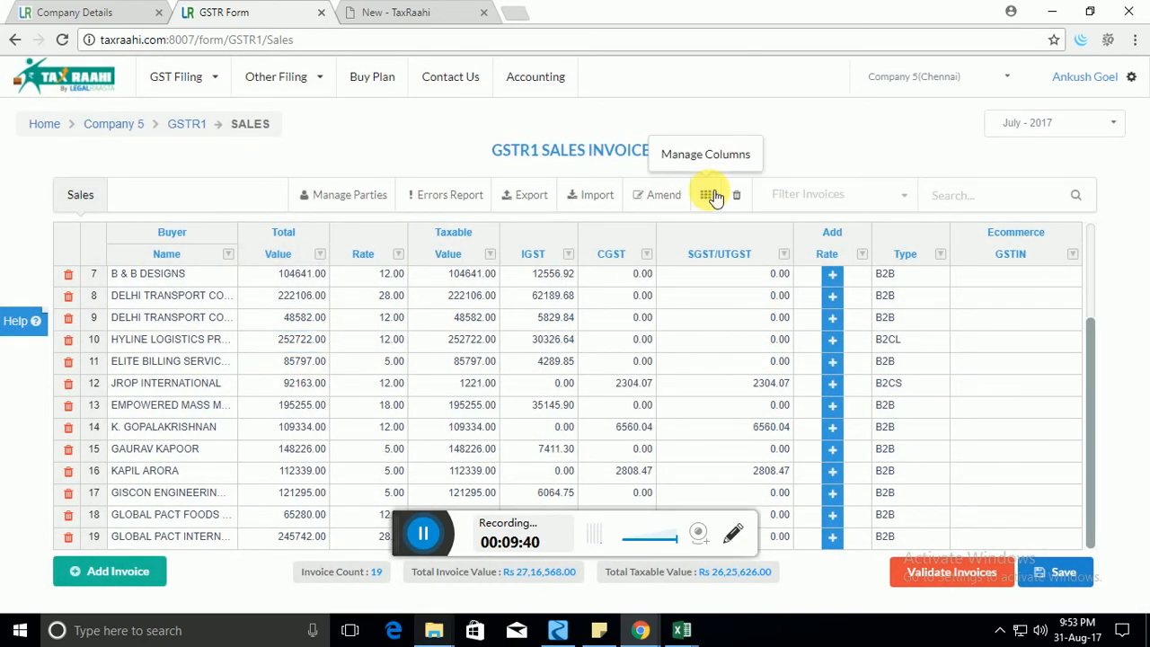
pyautogui.click(706, 195)
pyautogui.click(458, 233)
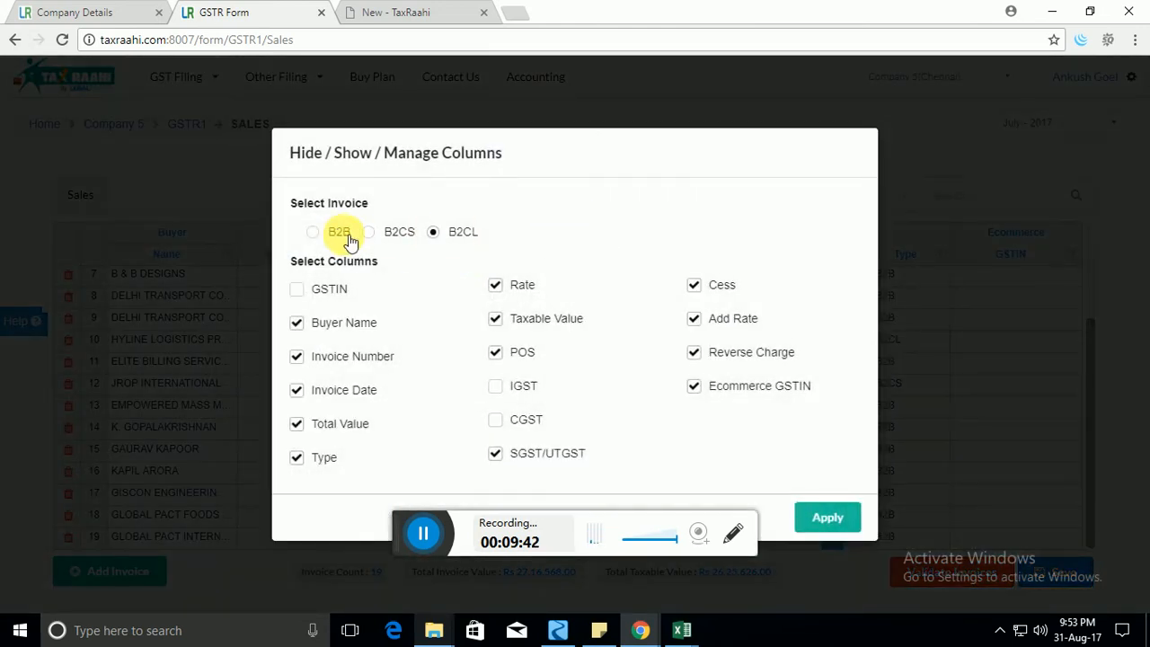
pyautogui.click(316, 231)
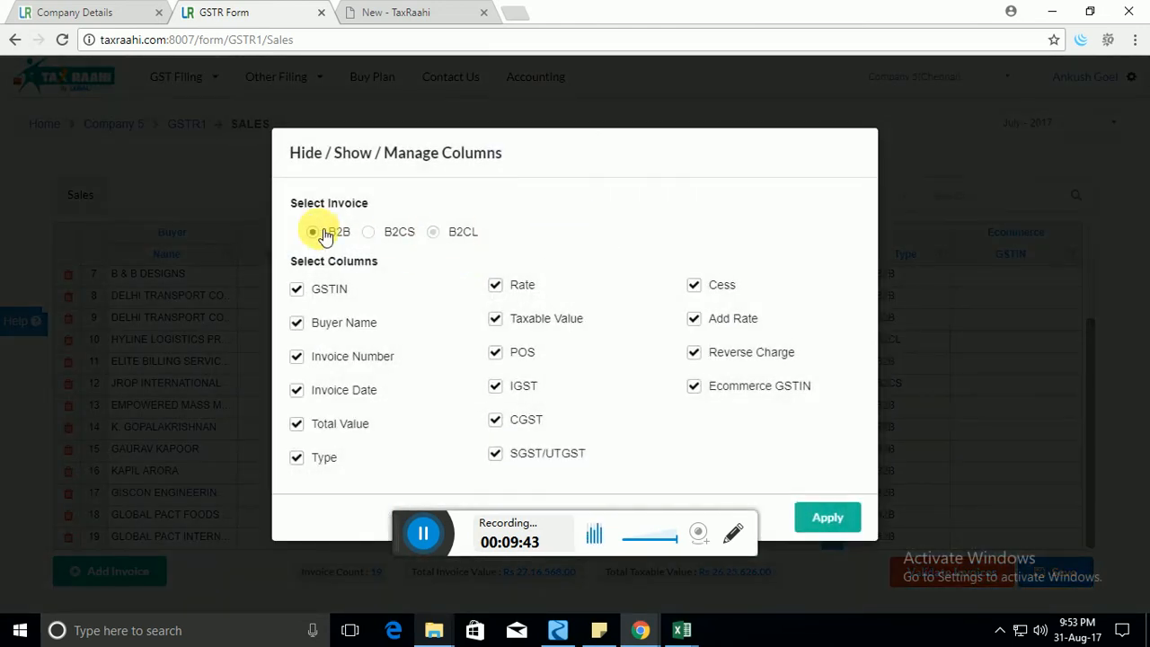
pyautogui.click(827, 518)
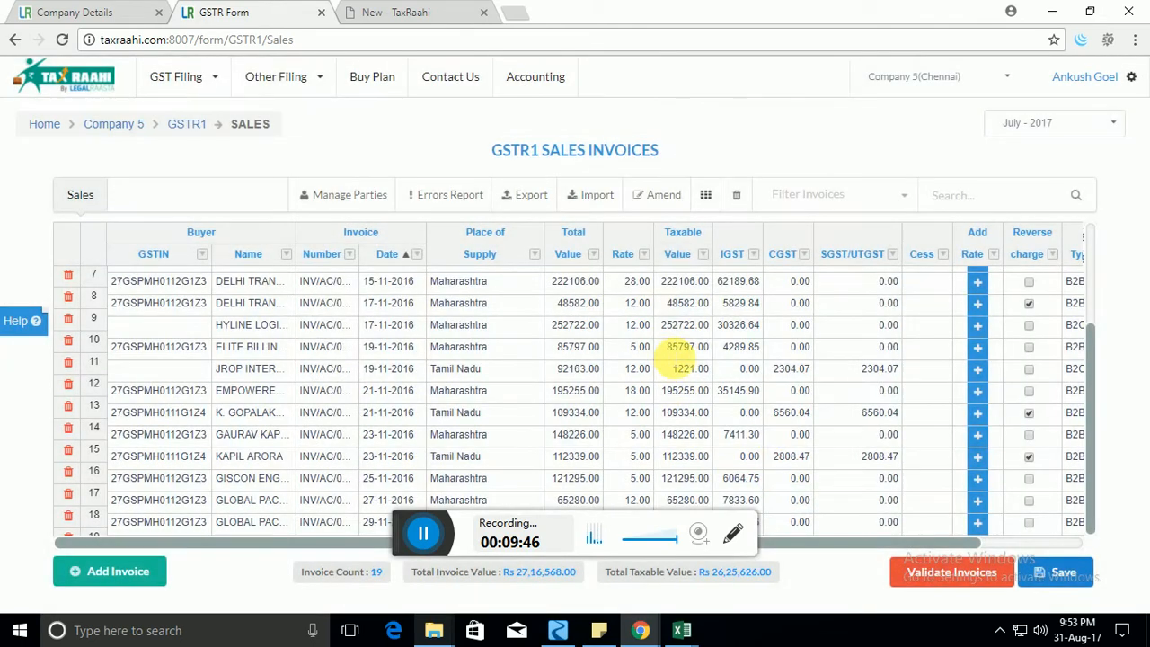
pyautogui.click(675, 347)
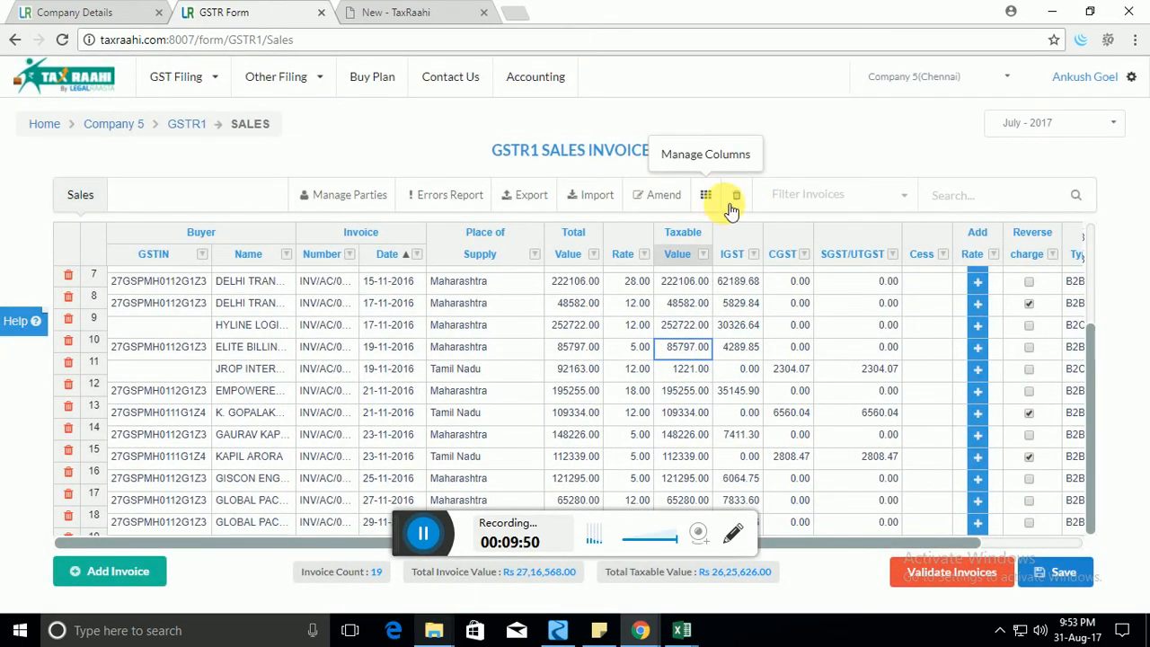
pyautogui.click(862, 196)
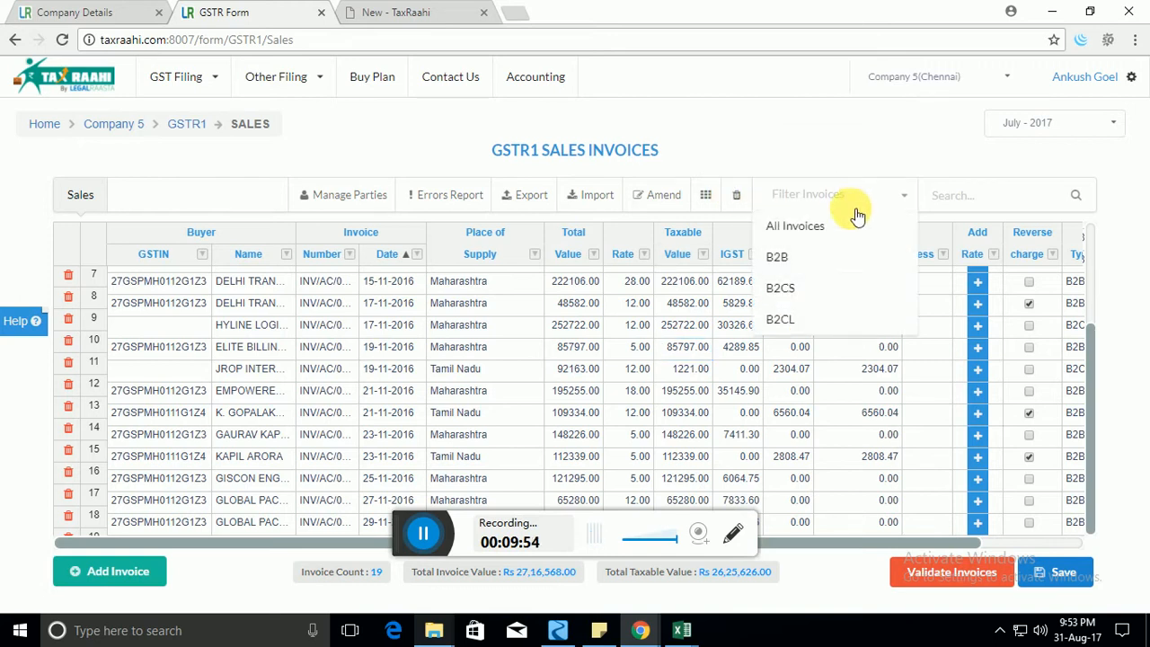
pyautogui.click(819, 288)
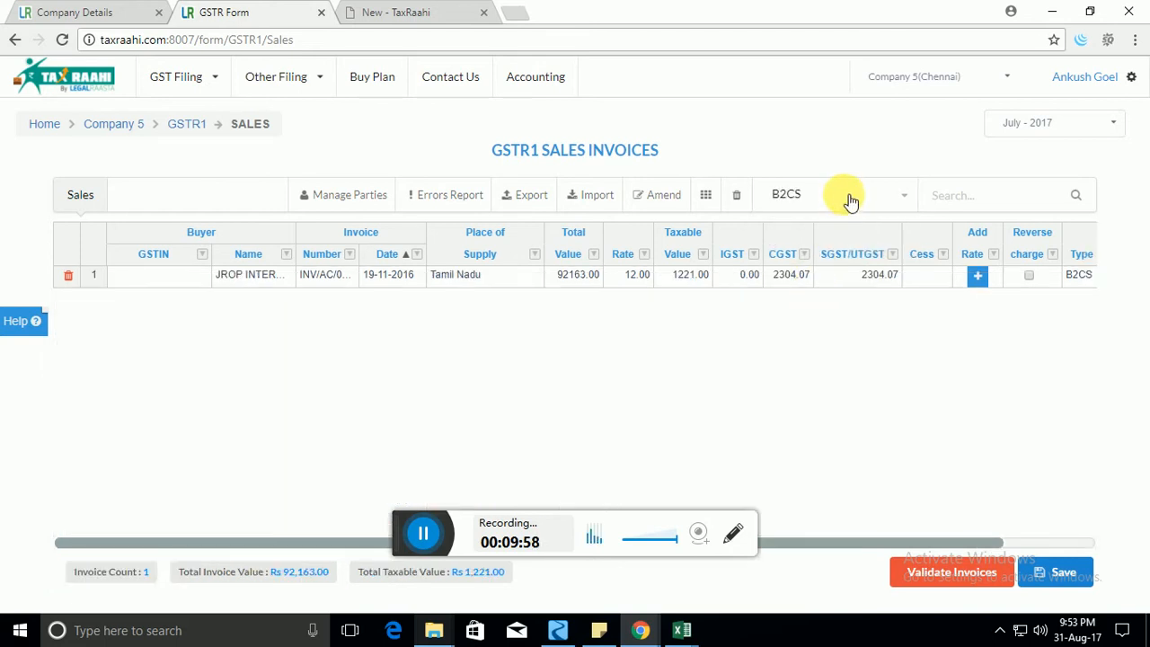
pyautogui.click(847, 197)
pyautogui.click(813, 267)
pyautogui.click(846, 205)
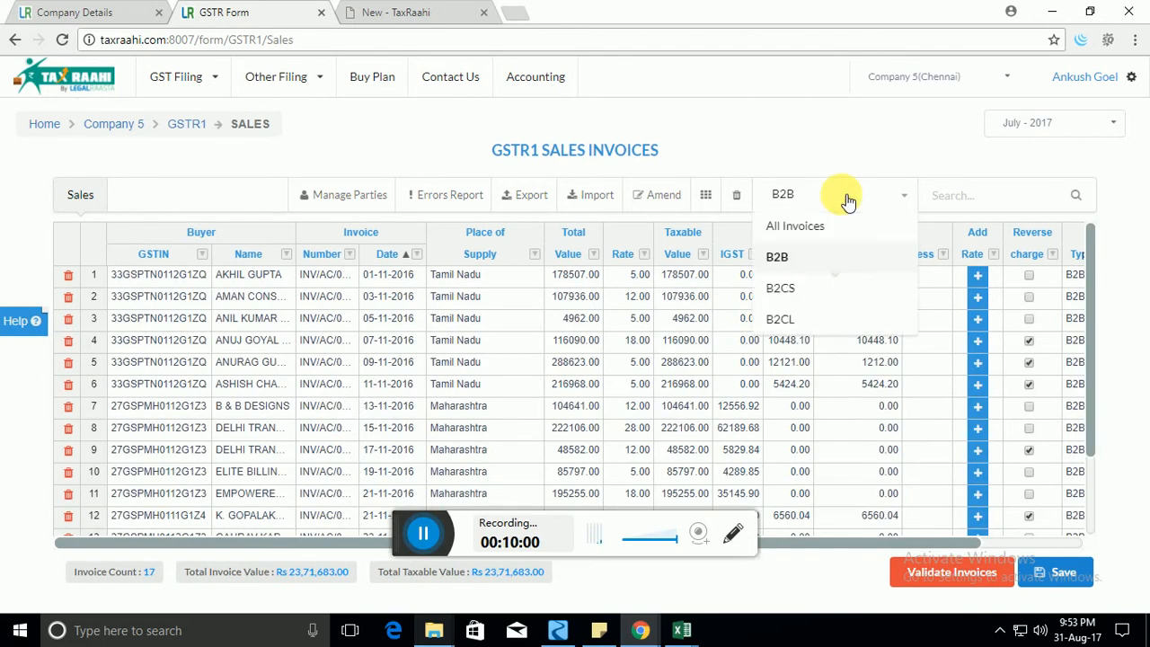
pyautogui.click(823, 227)
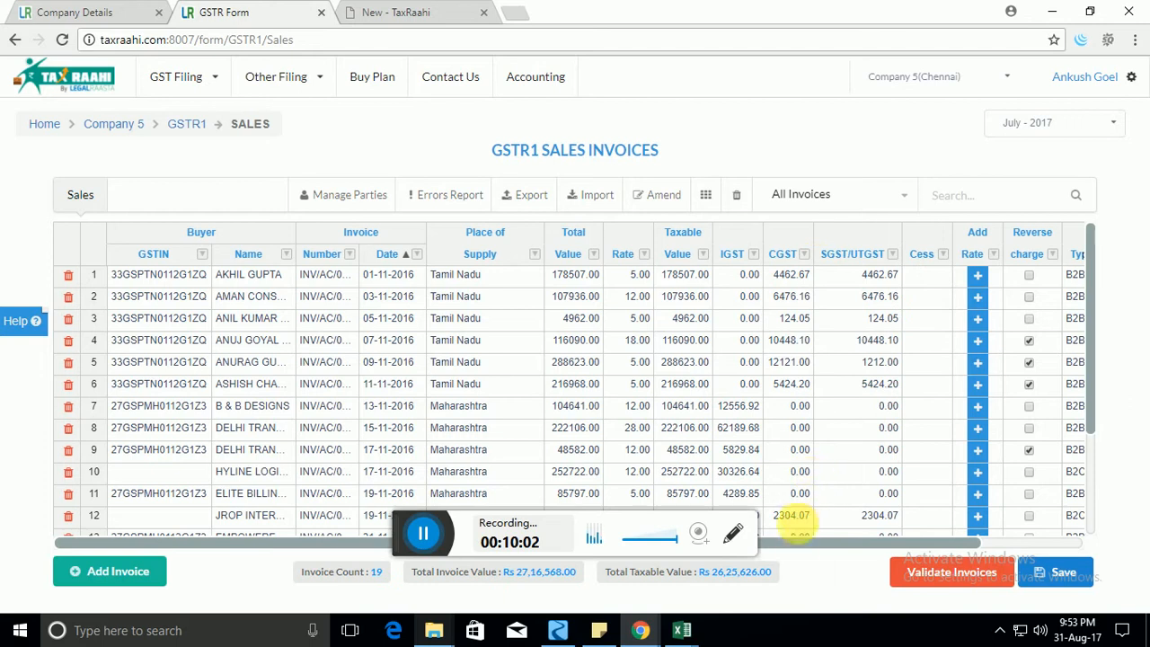
pyautogui.moveTo(800, 542); pyautogui.dragTo(945, 557)
pyautogui.click(962, 342)
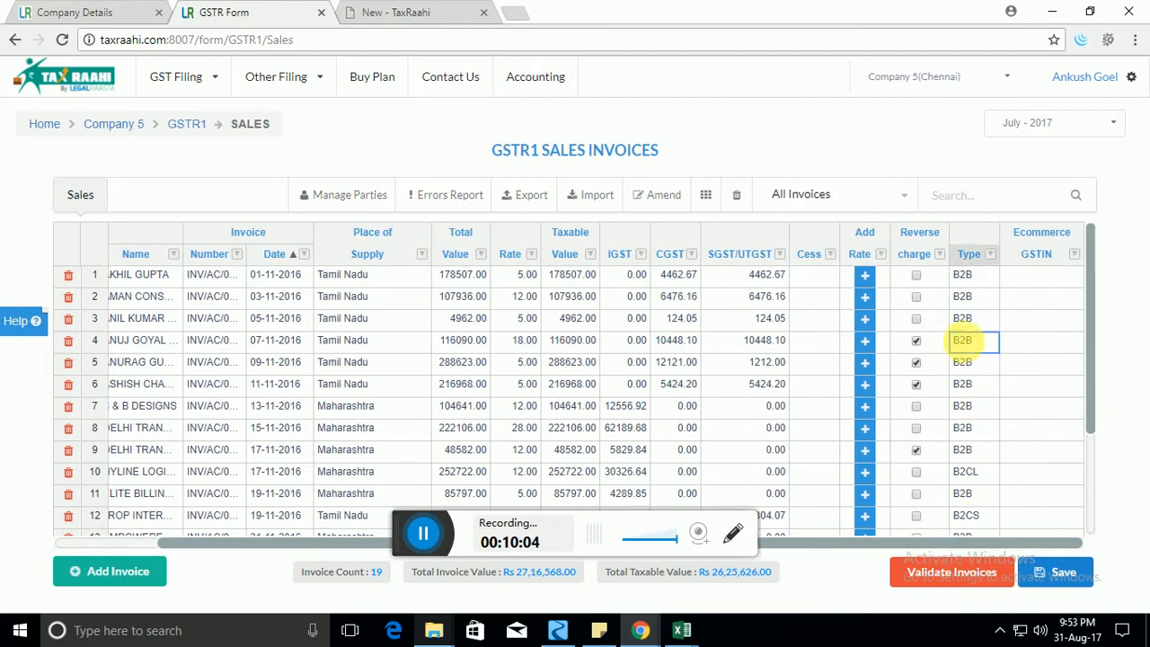
pyautogui.click(962, 342)
pyautogui.click(963, 344)
pyautogui.click(964, 346)
pyautogui.click(963, 346)
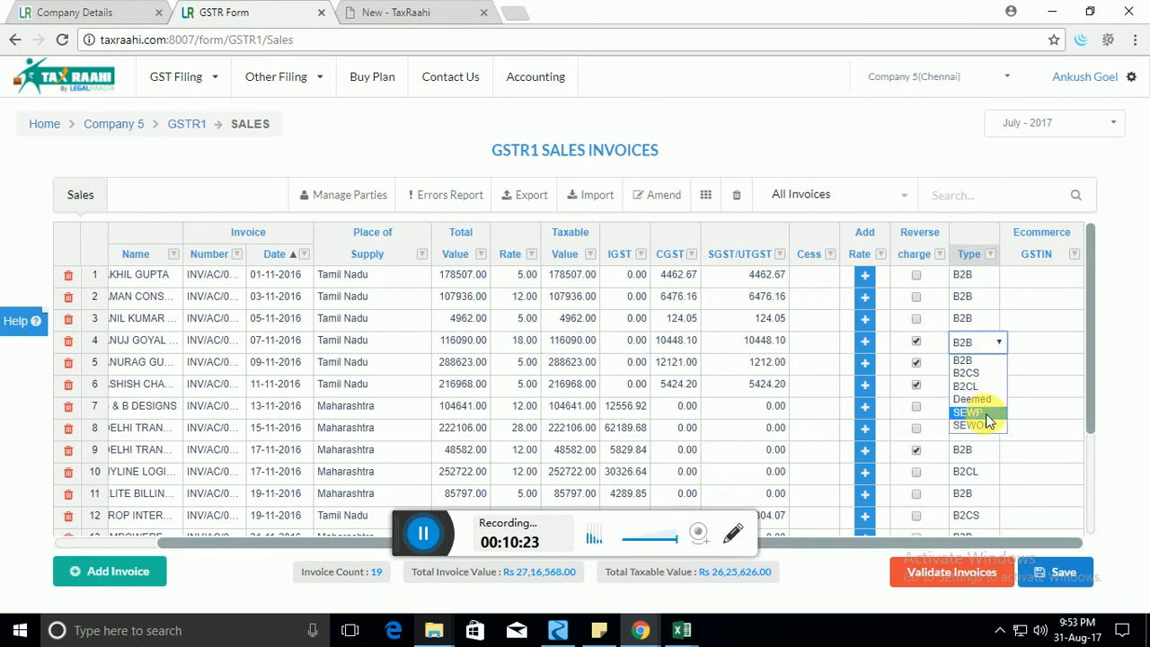
pyautogui.click(982, 362)
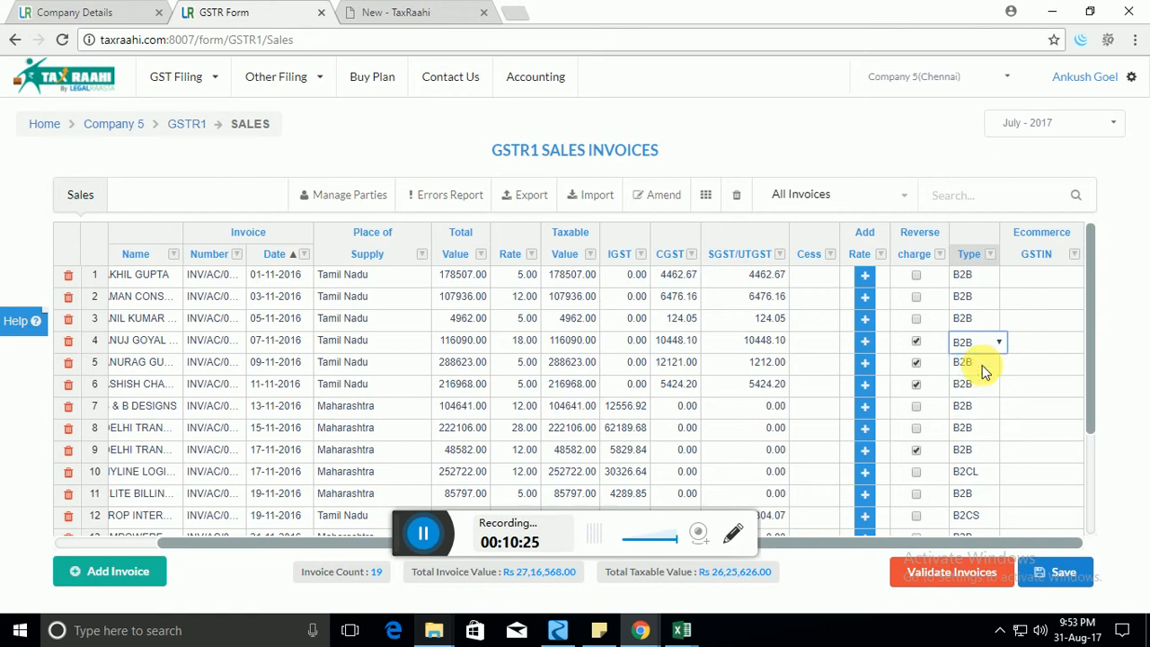
pyautogui.click(1059, 318)
pyautogui.click(1050, 300)
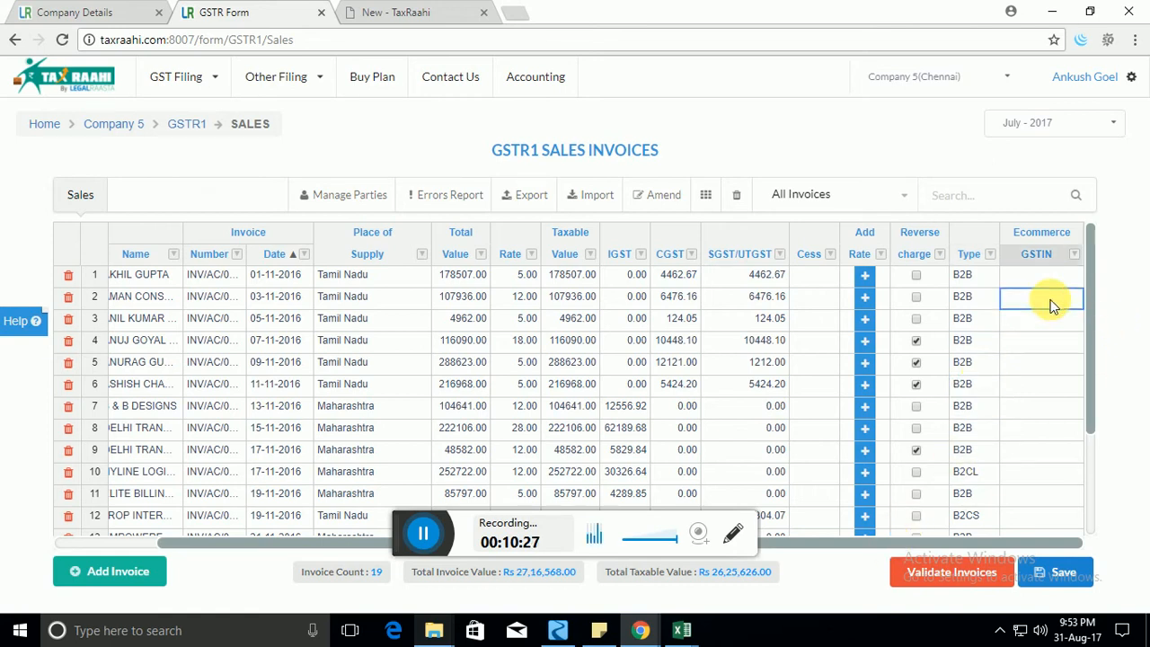
pyautogui.click(1049, 279)
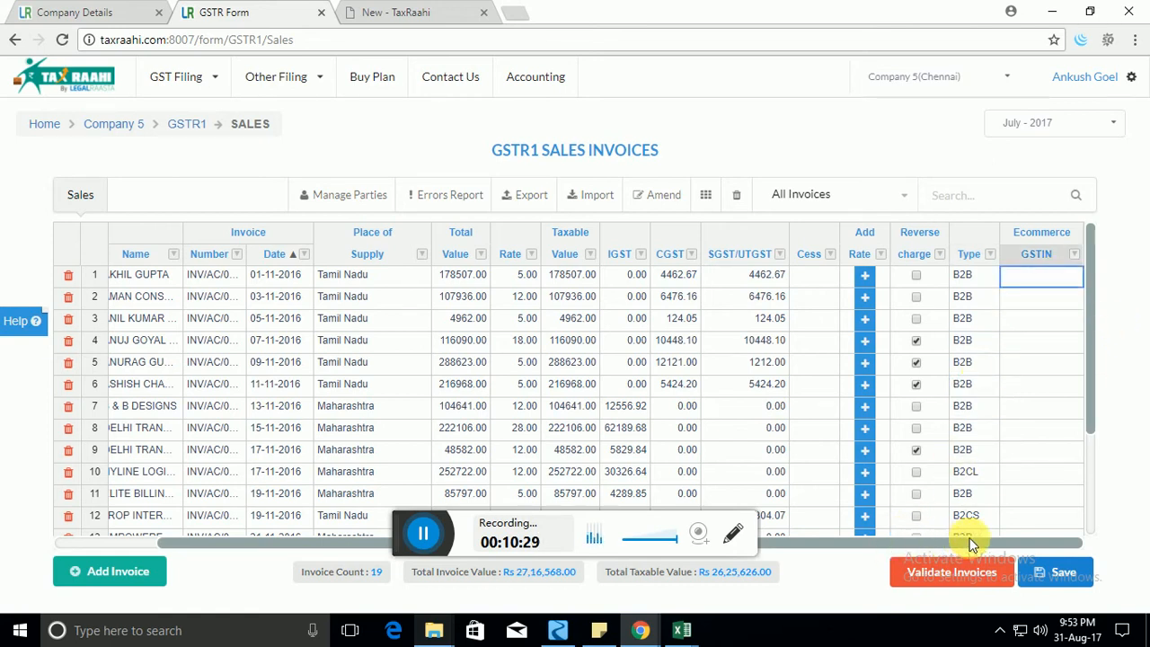
pyautogui.moveTo(1015, 537)
pyautogui.mouseDown()
pyautogui.moveTo(965, 538)
pyautogui.moveTo(1029, 531)
pyautogui.mouseUp()
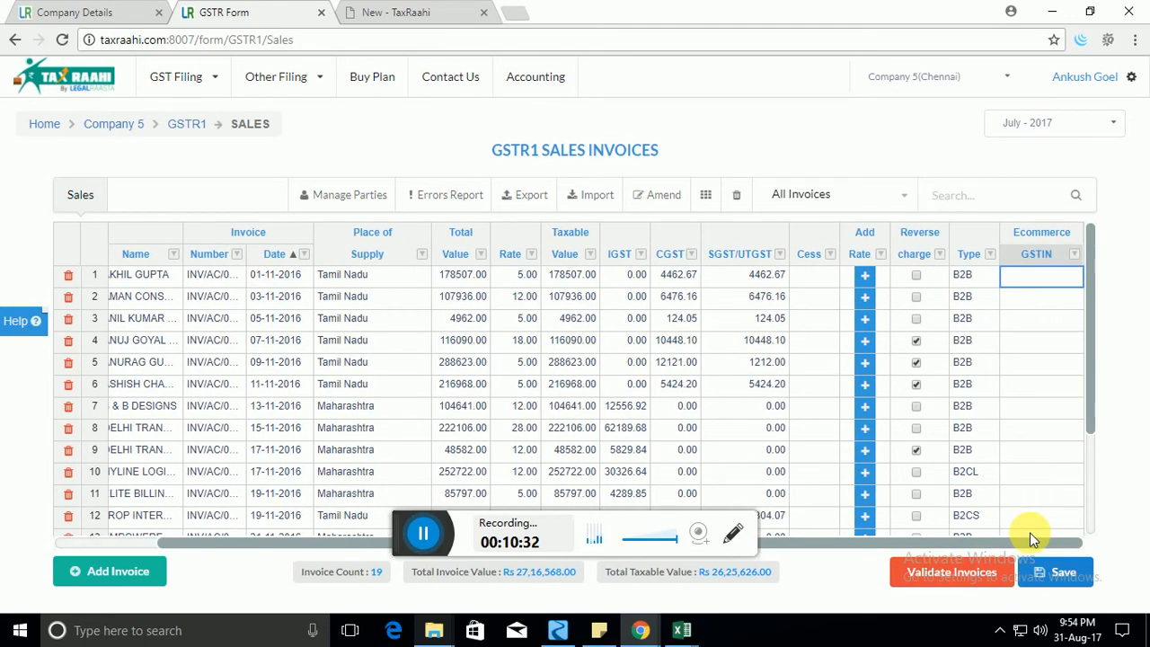
pyautogui.click(999, 198)
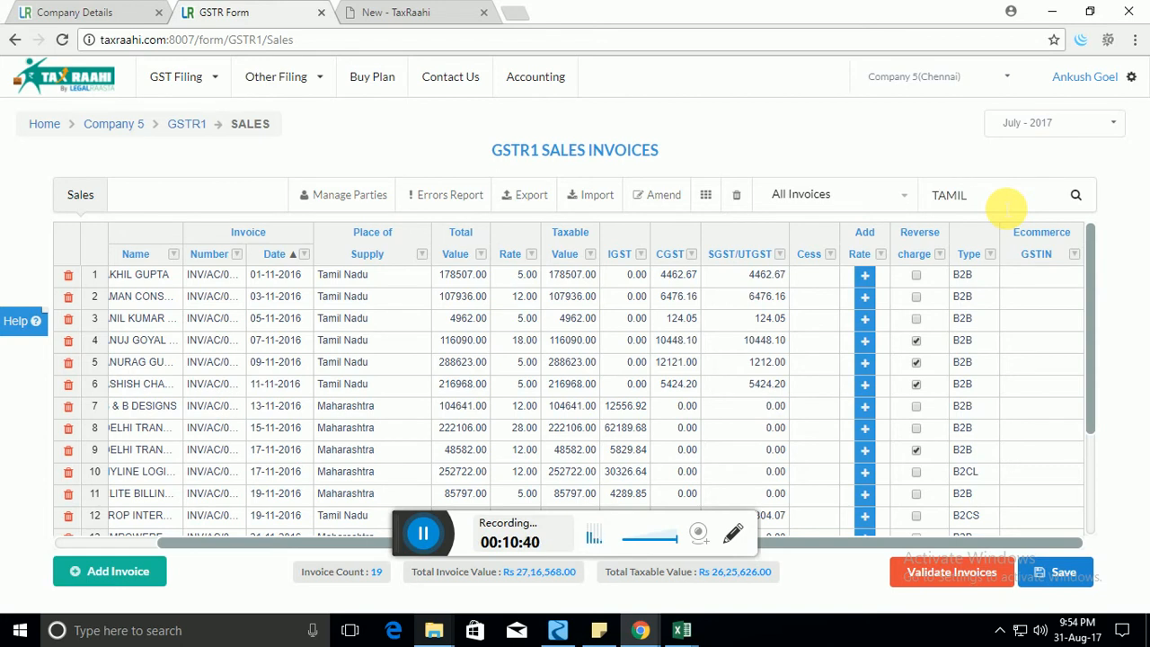
pyautogui.press('Return')
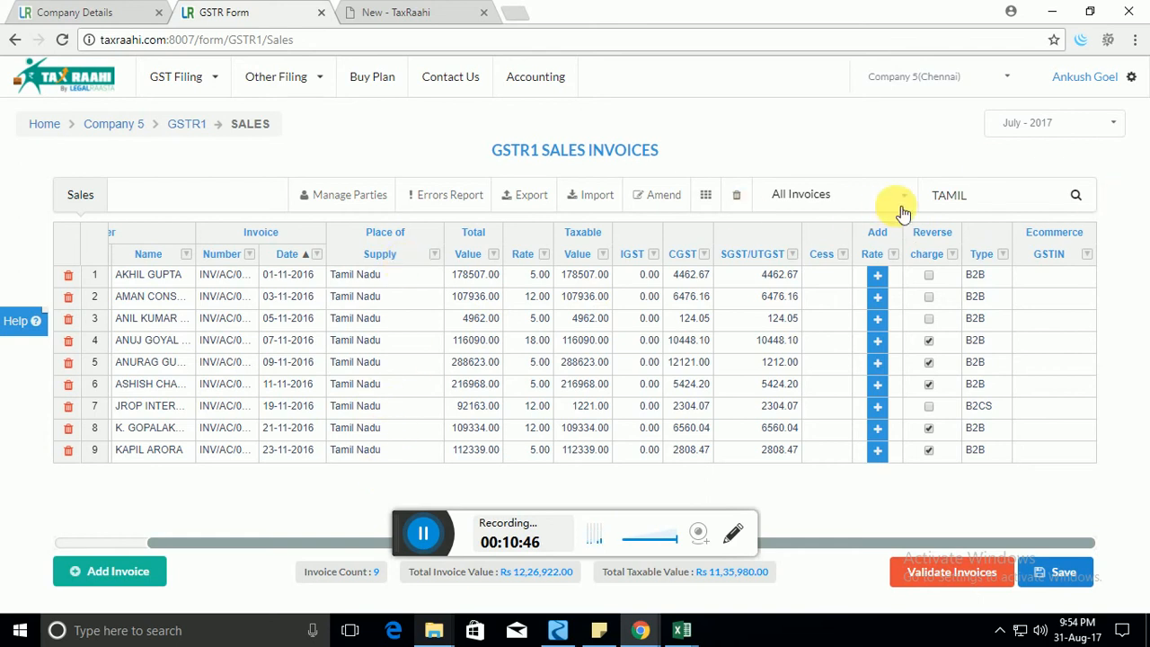
pyautogui.click(952, 205)
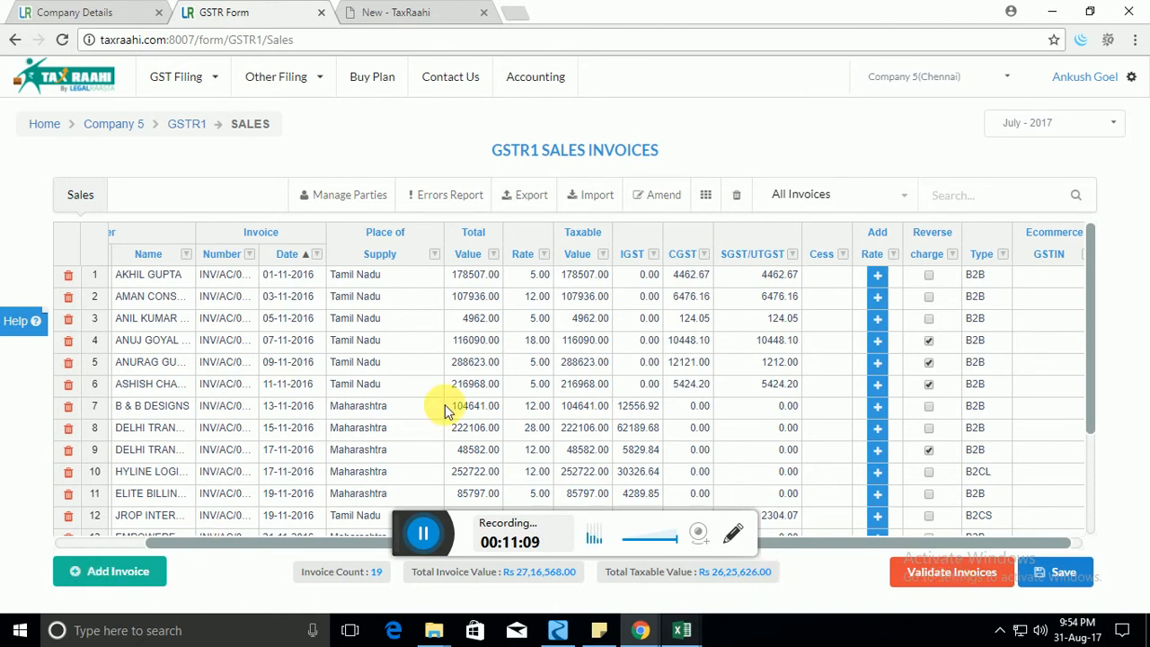
# Review the invoices, save all 19, and return to the Company 5 dashboard.
pyautogui.click(299, 320)
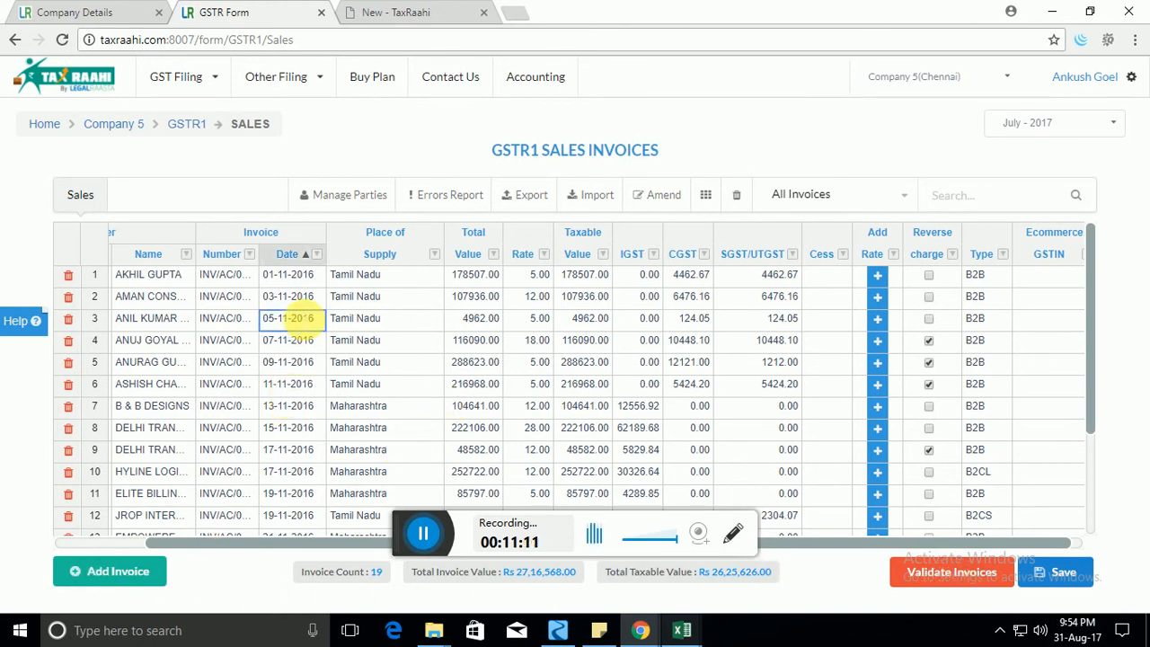
pyautogui.click(398, 11)
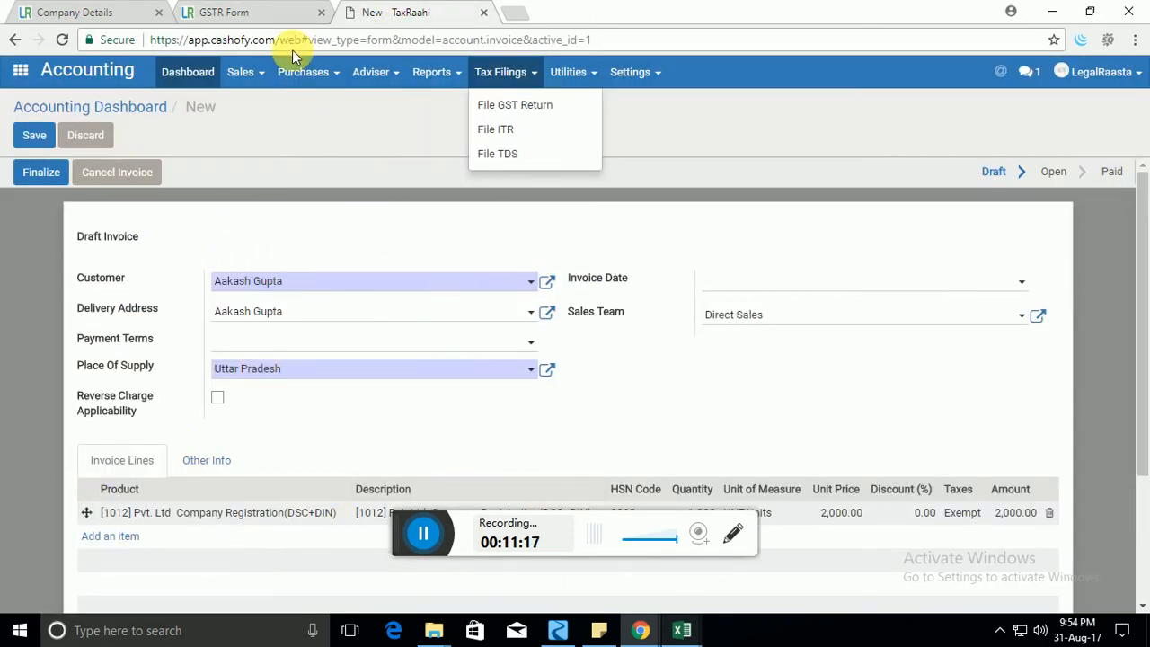
pyautogui.click(310, 14)
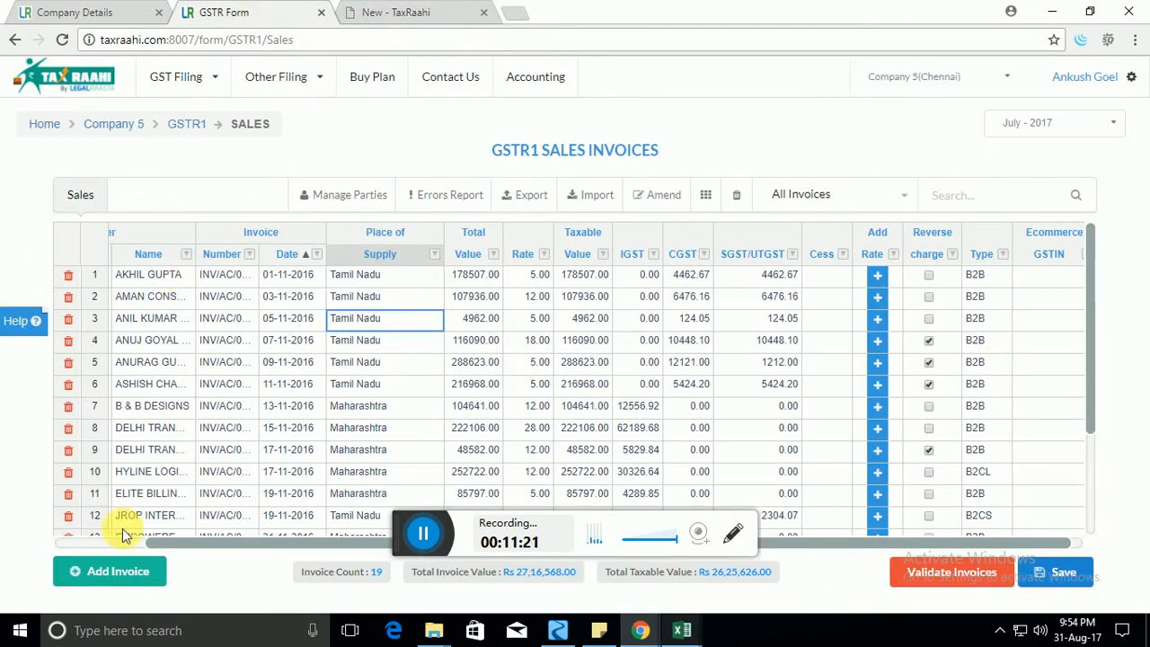
pyautogui.click(287, 406)
pyautogui.moveTo(292, 546); pyautogui.dragTo(198, 539)
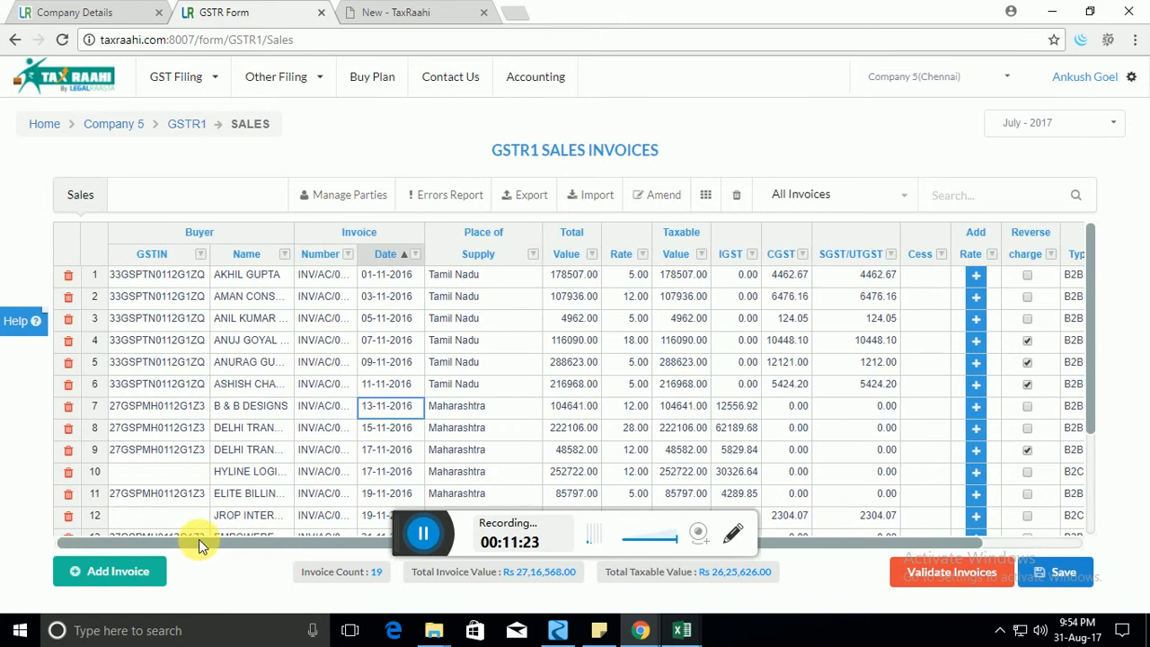
pyautogui.click(308, 361)
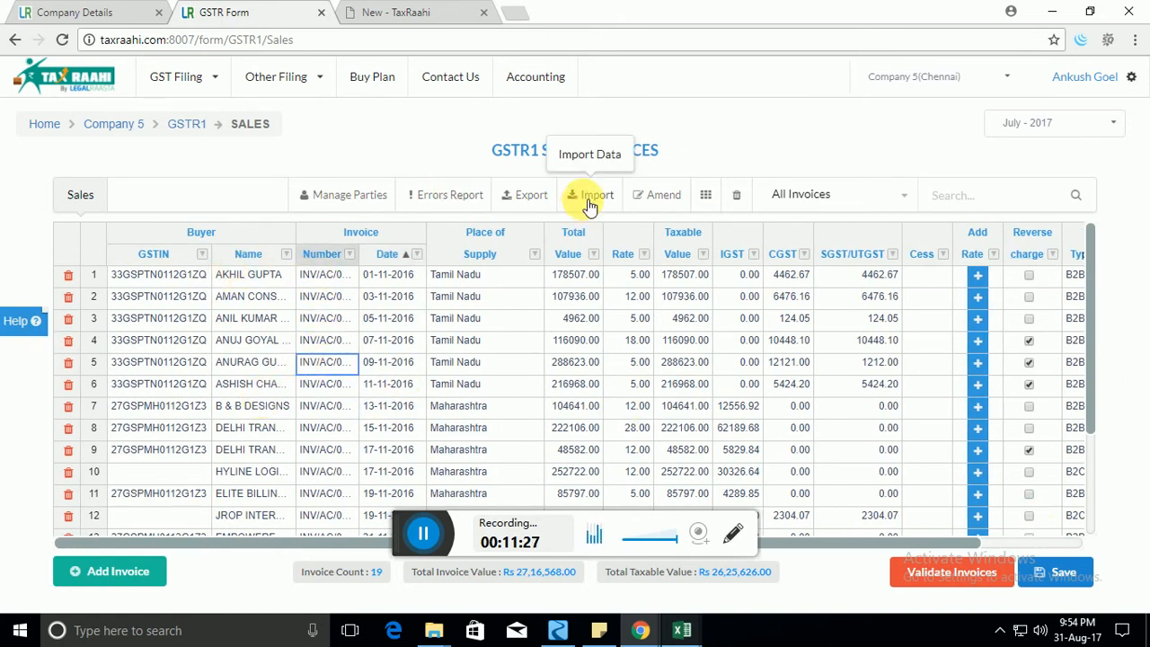
pyautogui.click(1078, 579)
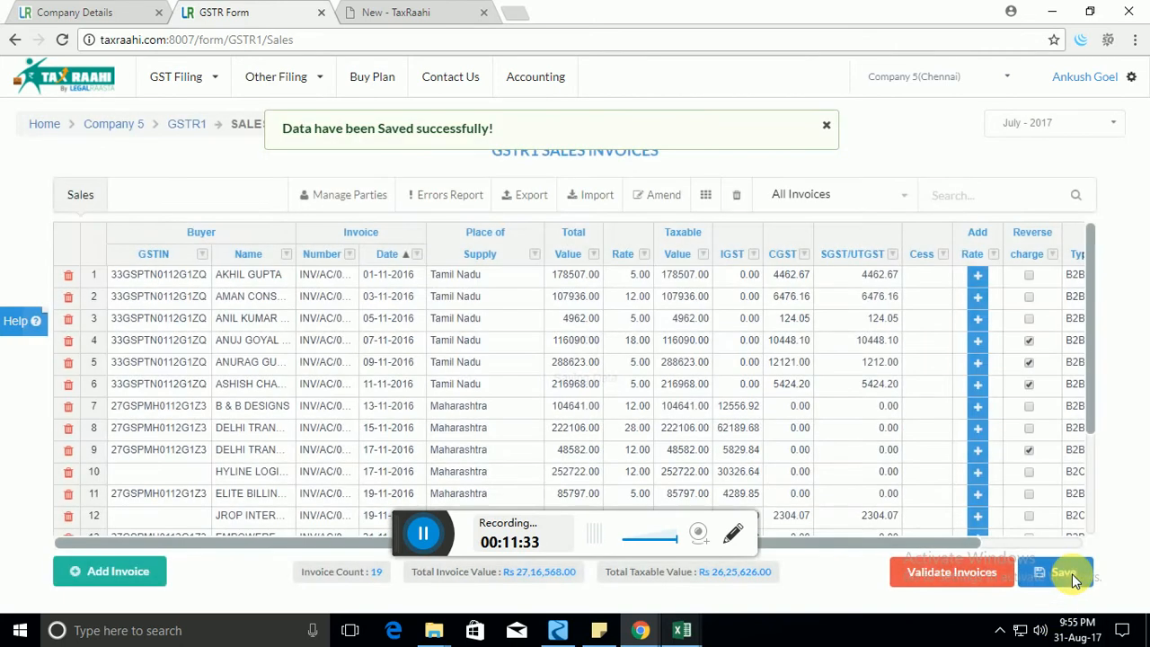
pyautogui.click(186, 123)
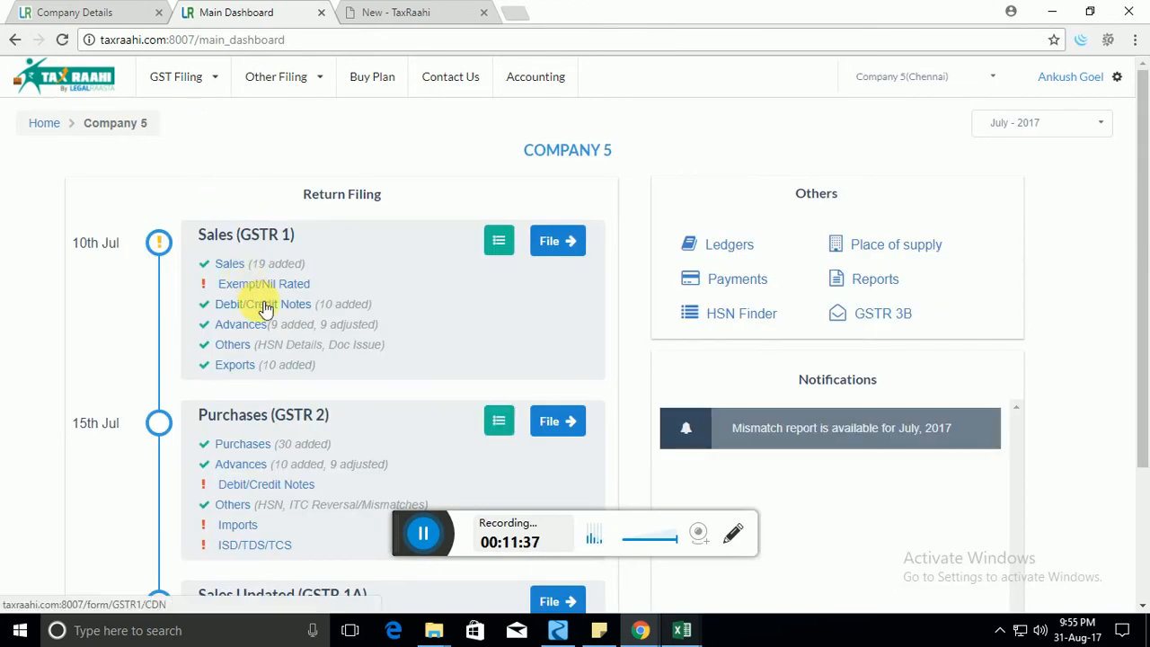
# Open the GSTR1 Credit/Debit Notes and review the 10 notes listed.
pyautogui.click(265, 305)
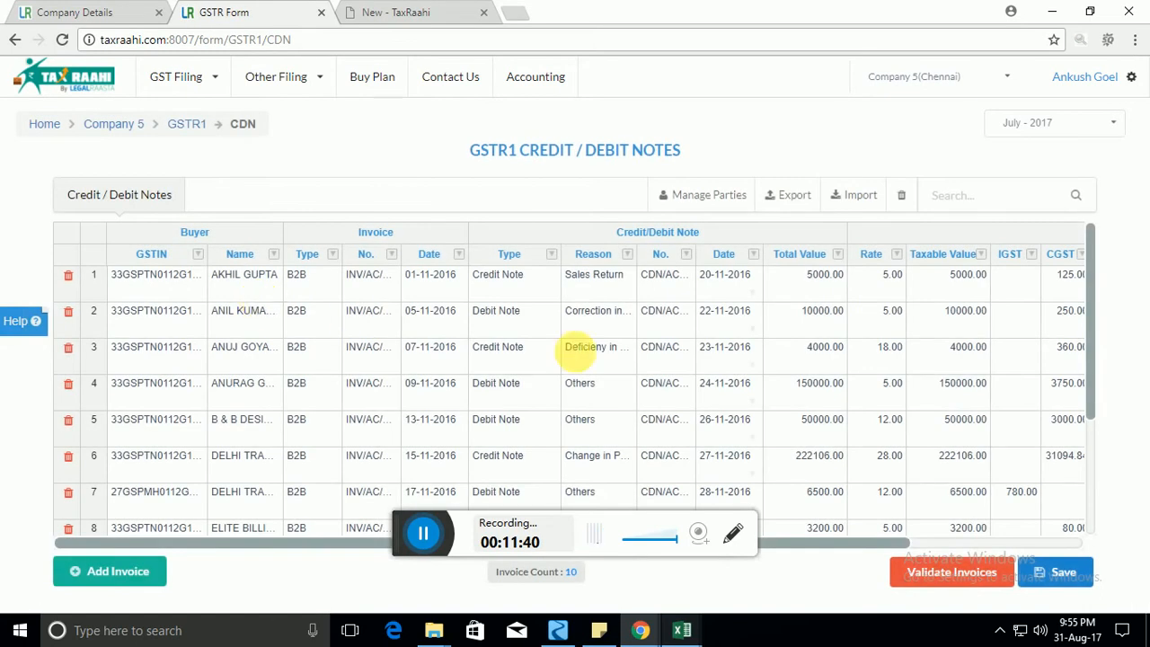
pyautogui.moveTo(1093, 264)
pyautogui.mouseDown()
pyautogui.moveTo(1086, 422)
pyautogui.moveTo(1076, 249)
pyautogui.mouseUp()
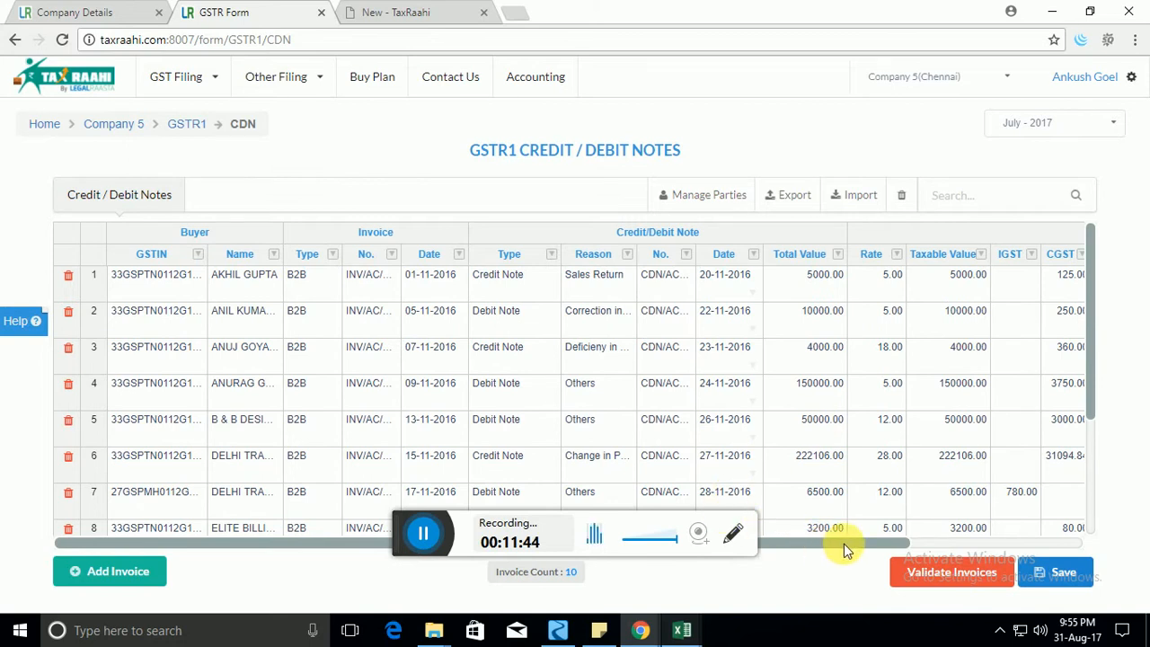
pyautogui.moveTo(844, 544); pyautogui.dragTo(988, 545)
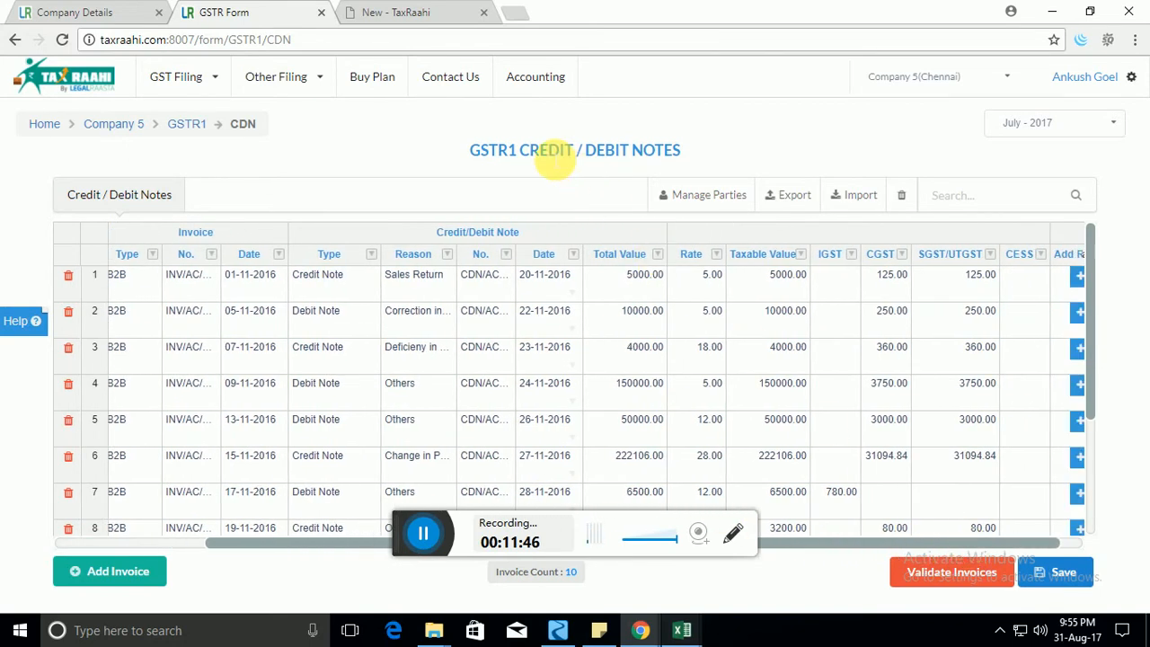
pyautogui.doubleClick(553, 152)
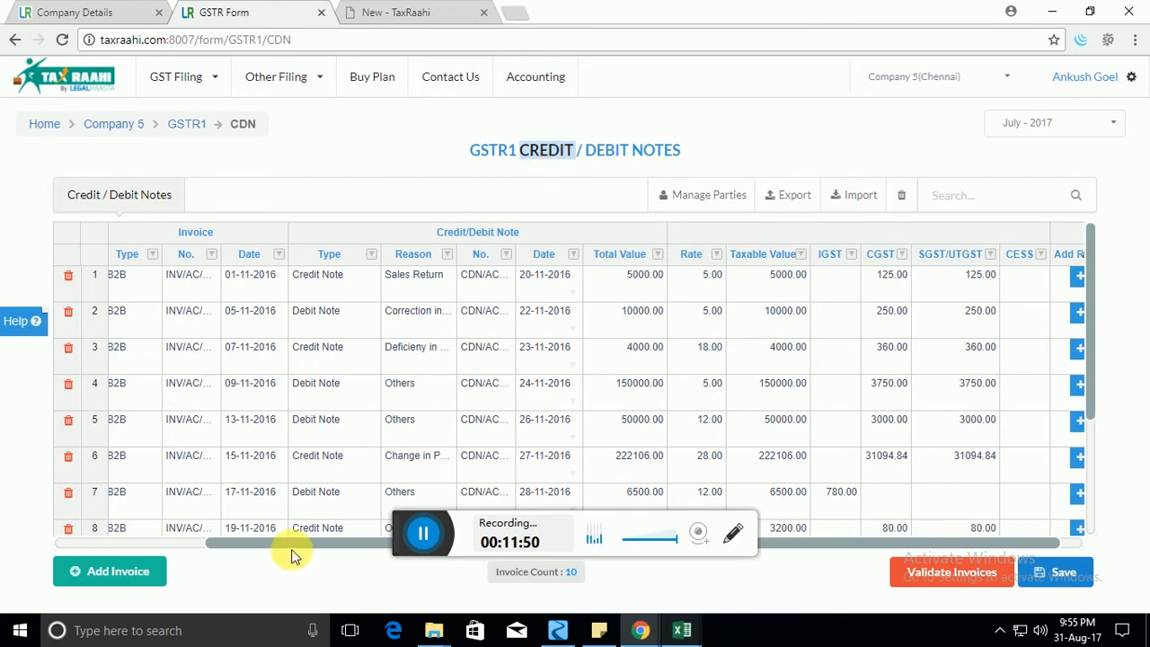
pyautogui.click(254, 551)
pyautogui.moveTo(254, 550); pyautogui.dragTo(124, 555)
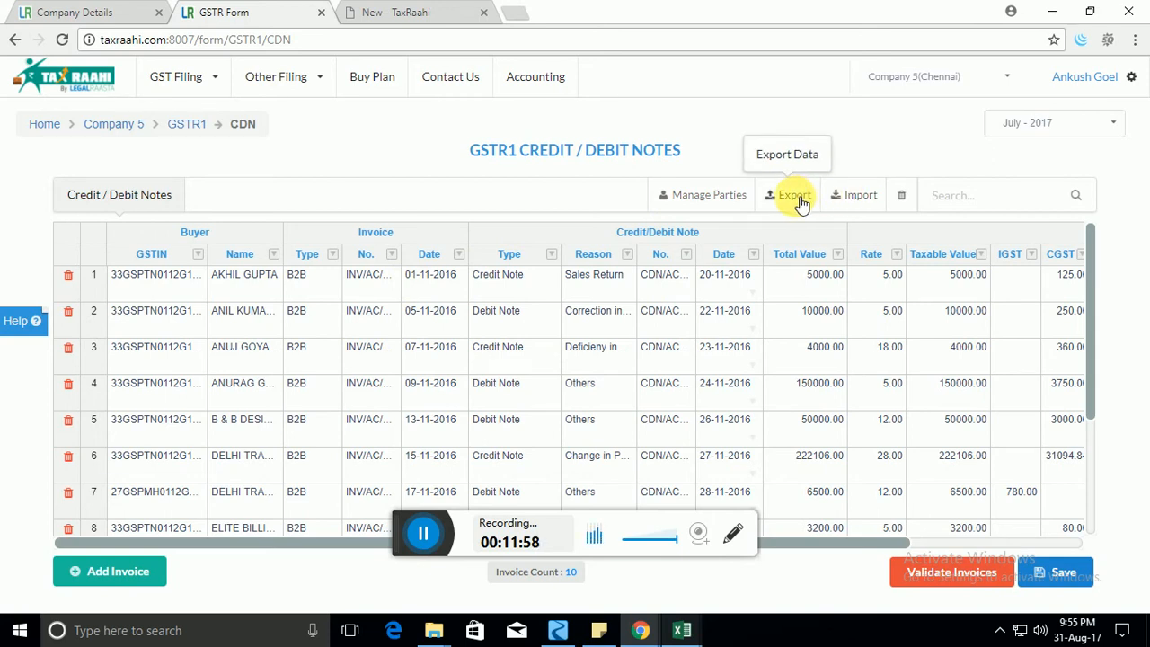
pyautogui.scroll(-3, 176, 423)
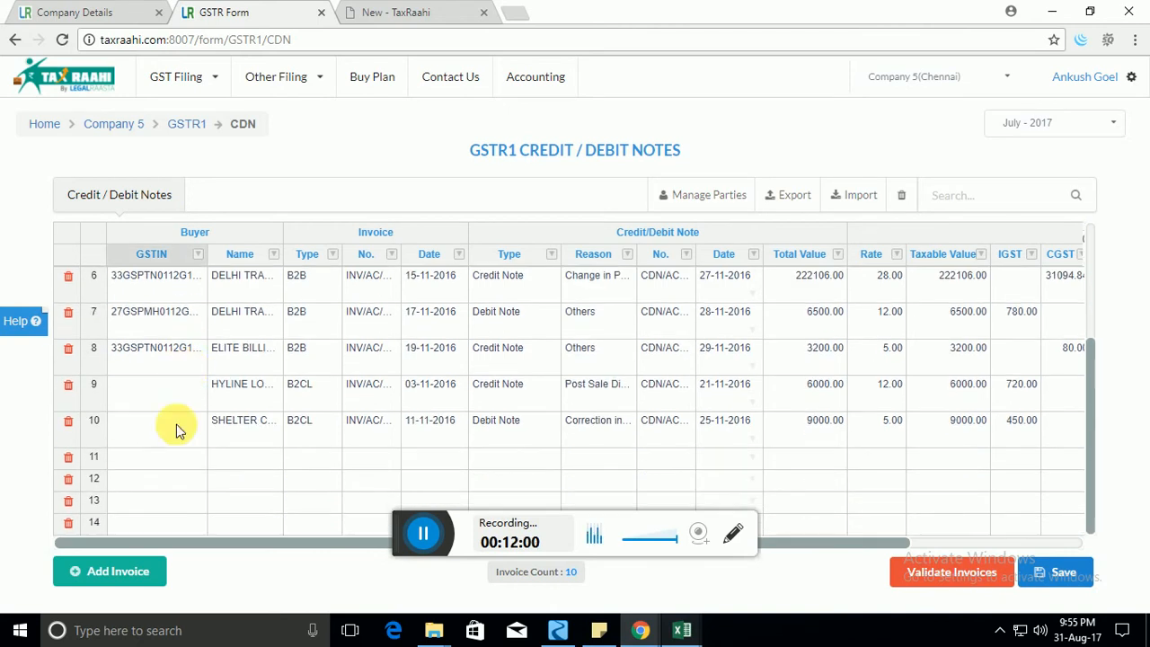
# Add a buyer GSTIN in row 11, delete that row, and head back to the dashboard.
pyautogui.doubleClick(174, 466)
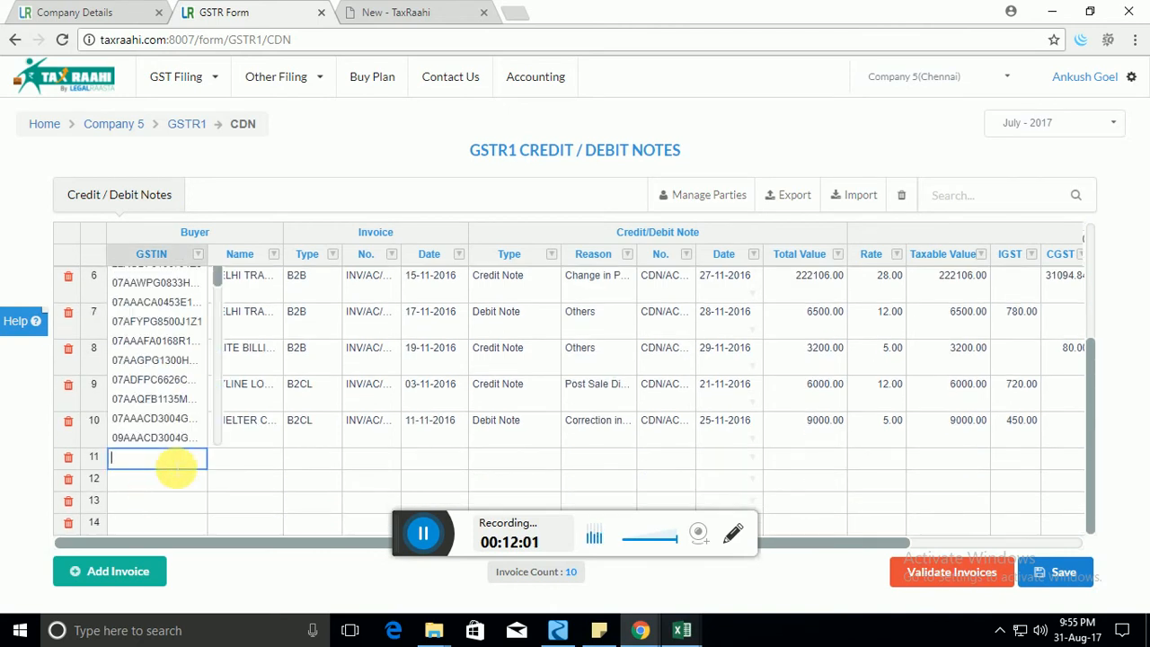
pyautogui.click(170, 437)
pyautogui.click(70, 458)
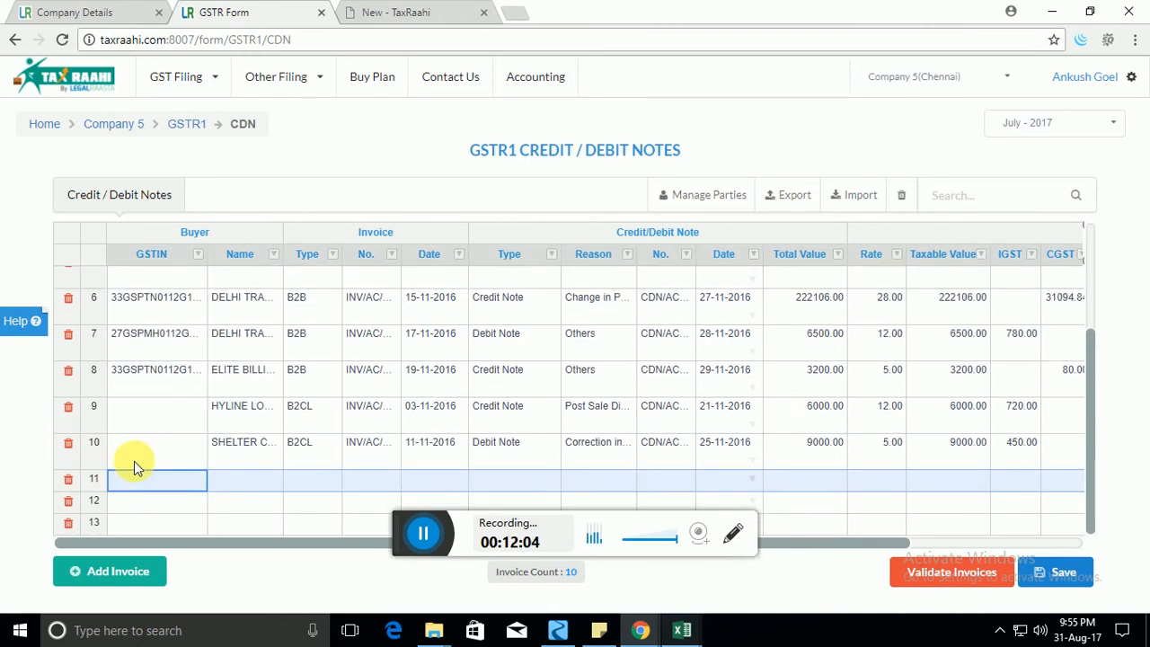
pyautogui.click(185, 127)
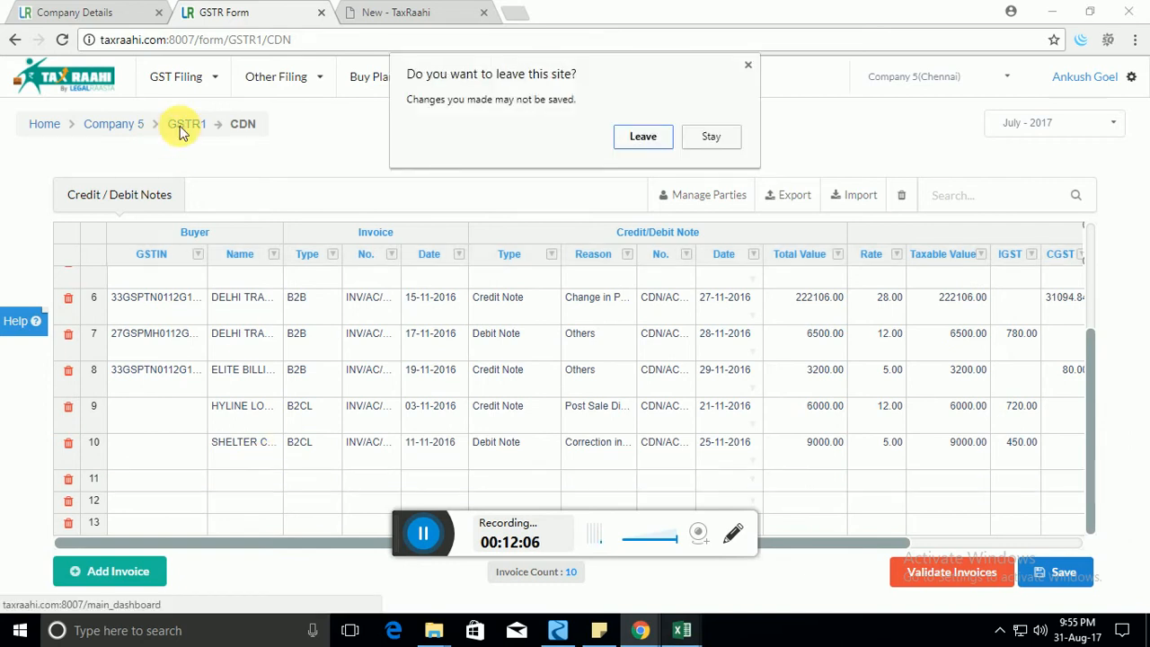
# Leave the notes page and open the GSTR1 advances received table.
pyautogui.click(628, 132)
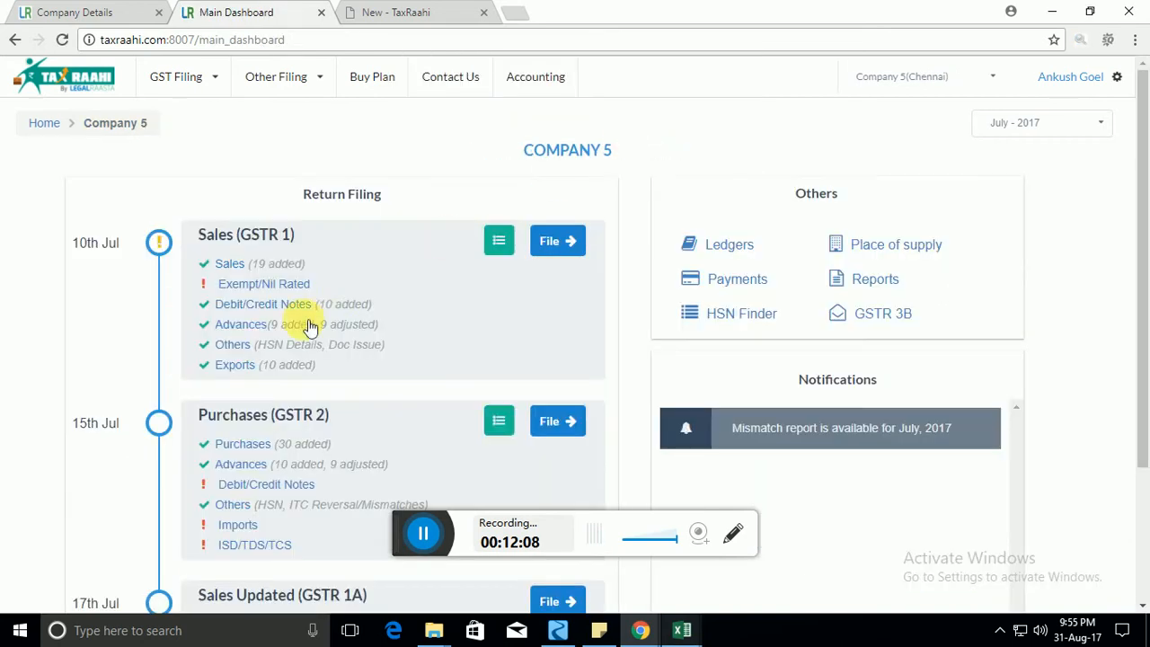
pyautogui.click(260, 329)
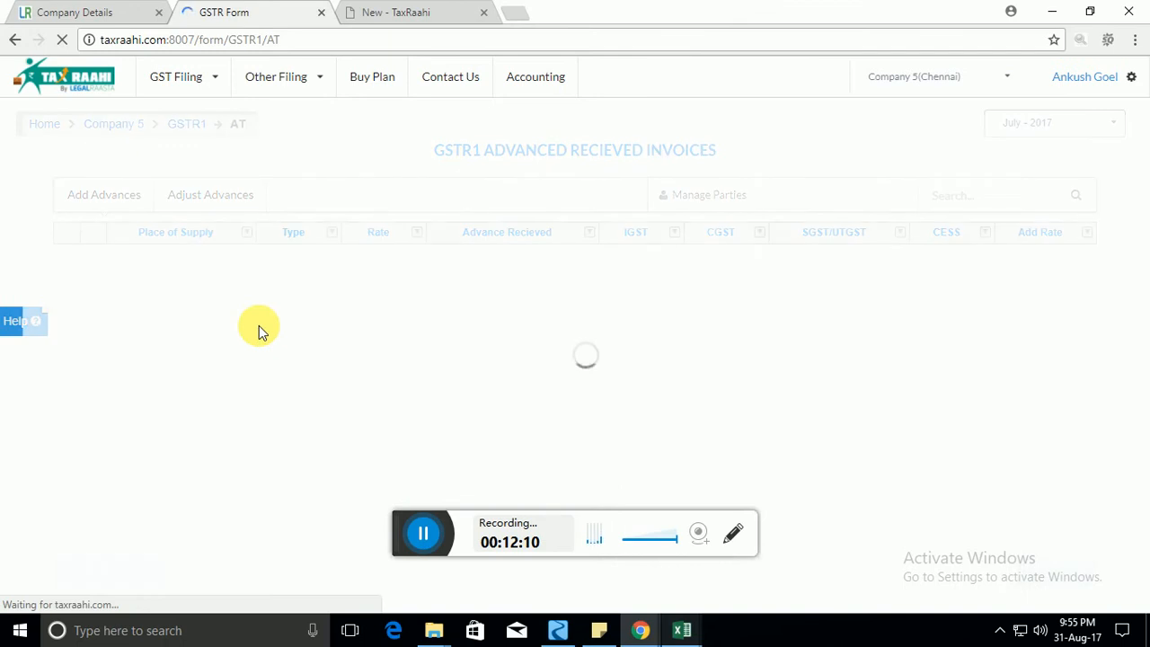
pyautogui.click(307, 304)
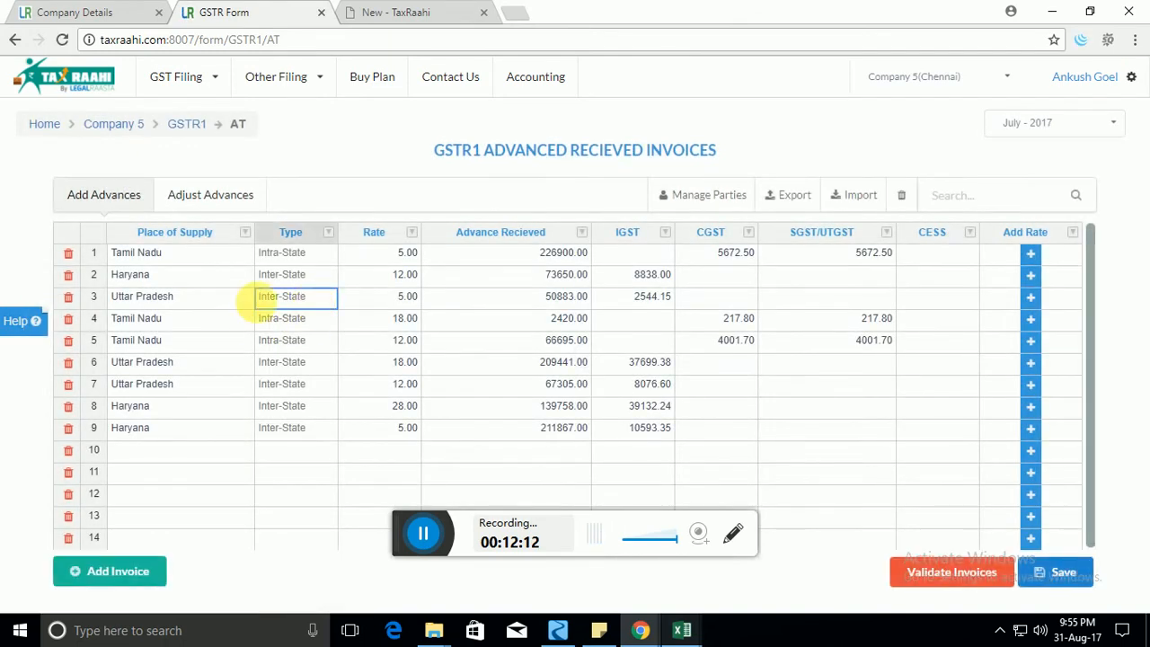
pyautogui.click(222, 304)
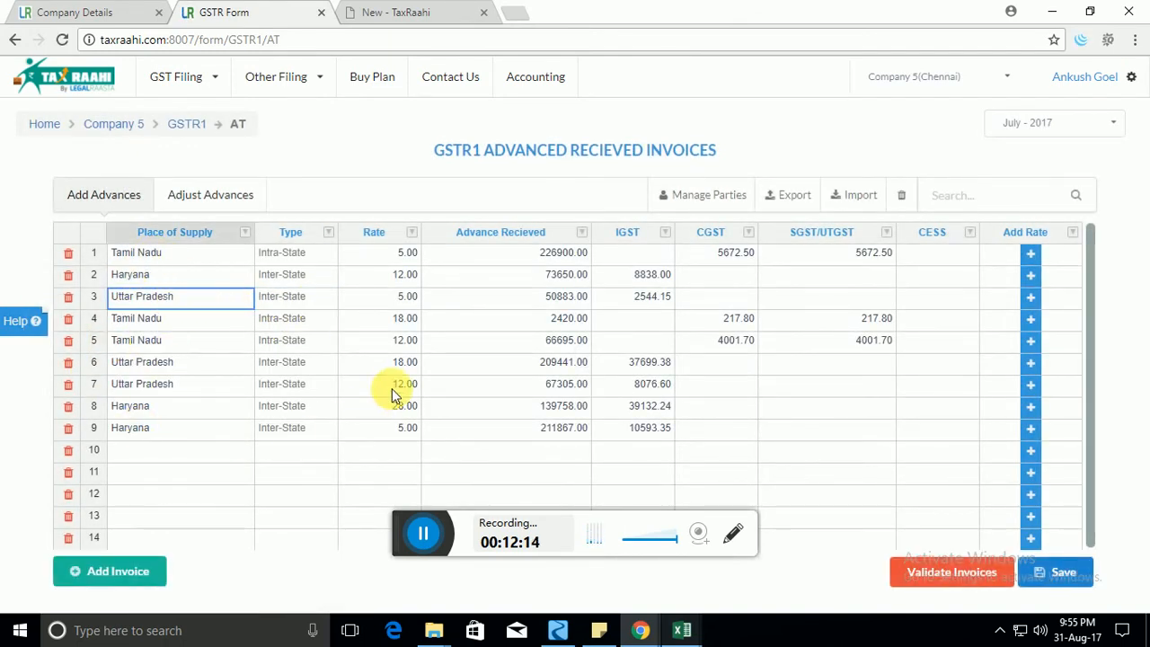
# Inspect row 10's place of supply, view the nine adjusted advances, and return to the dashboard.
pyautogui.click(192, 449)
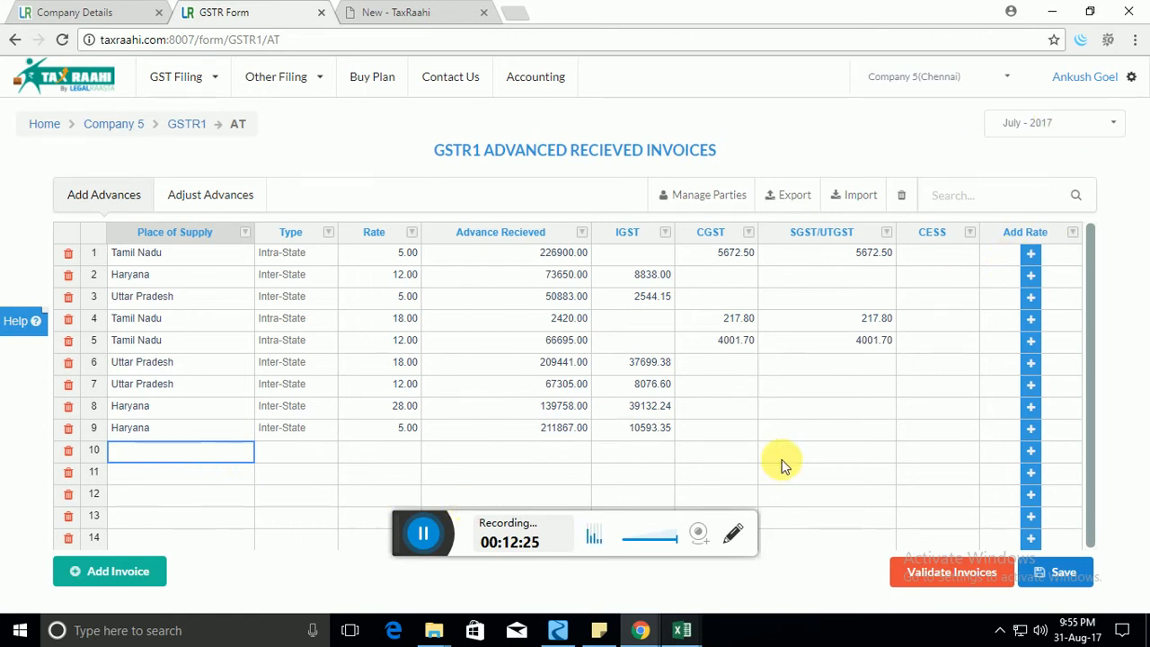
pyautogui.click(189, 314)
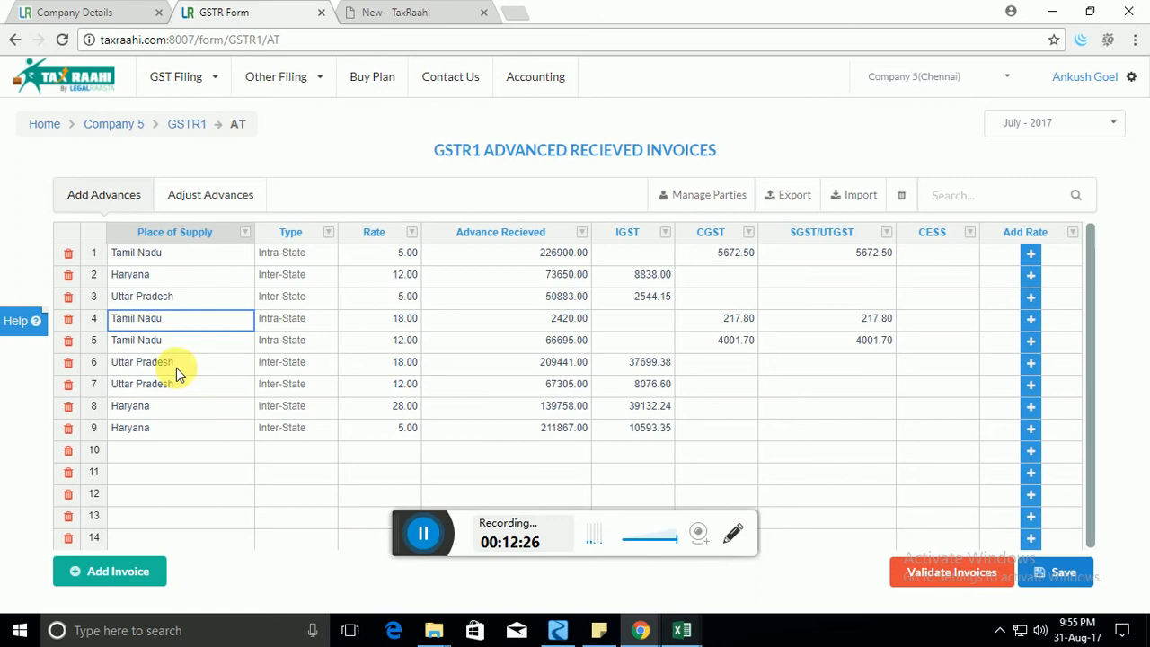
pyautogui.click(151, 452)
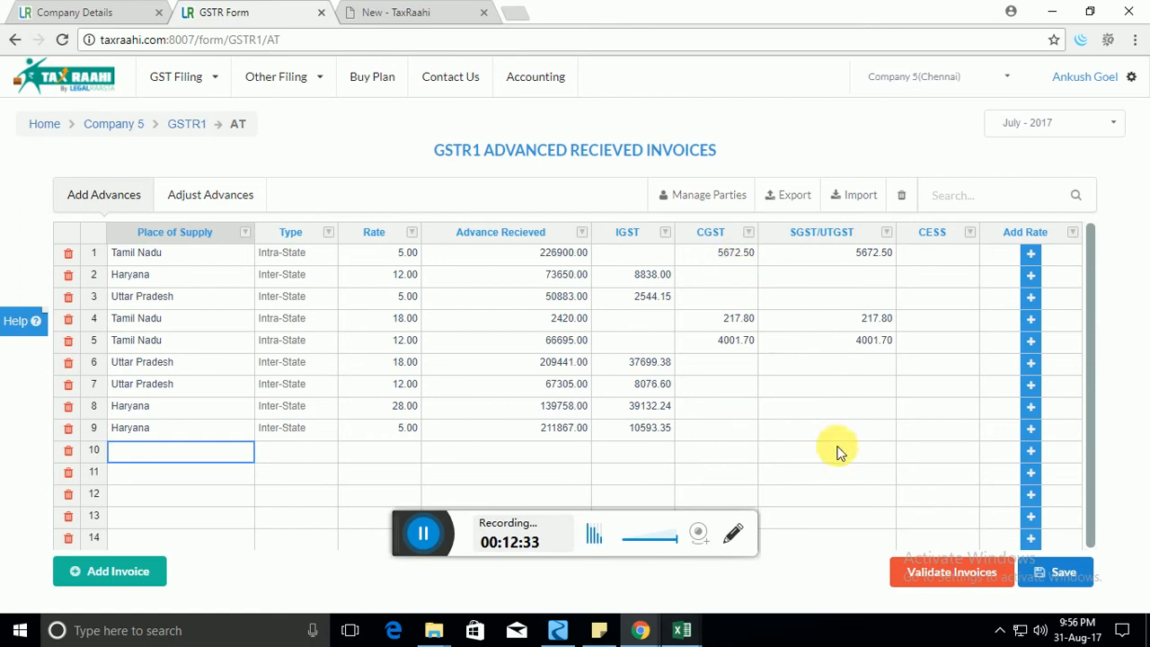
pyautogui.click(227, 204)
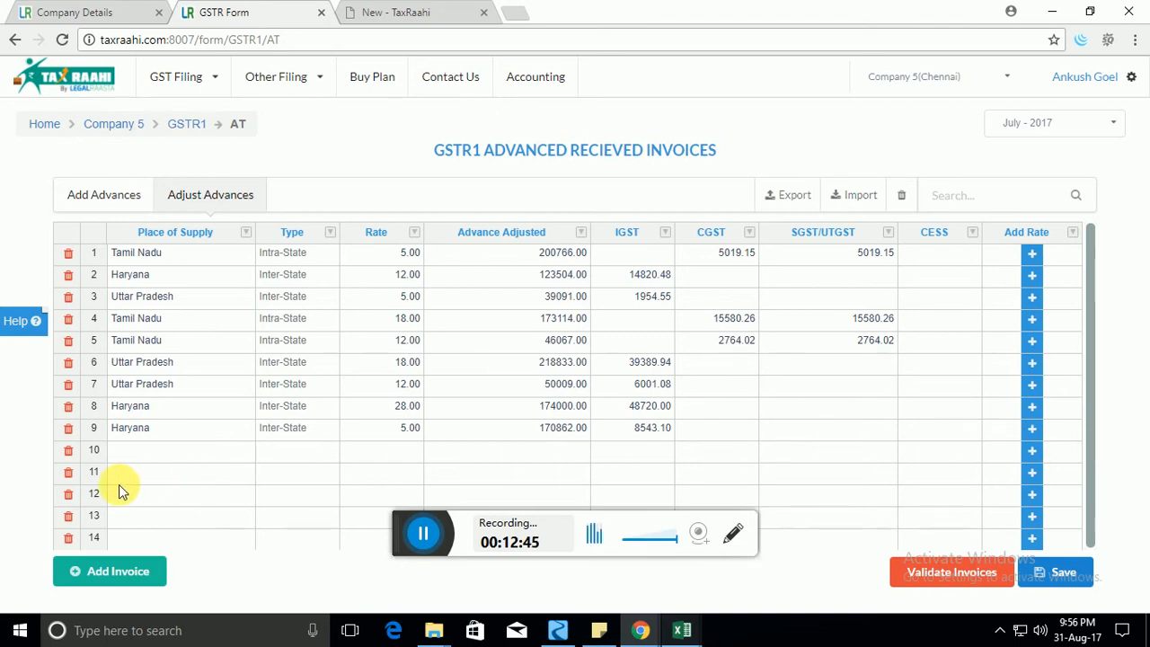
pyautogui.click(187, 125)
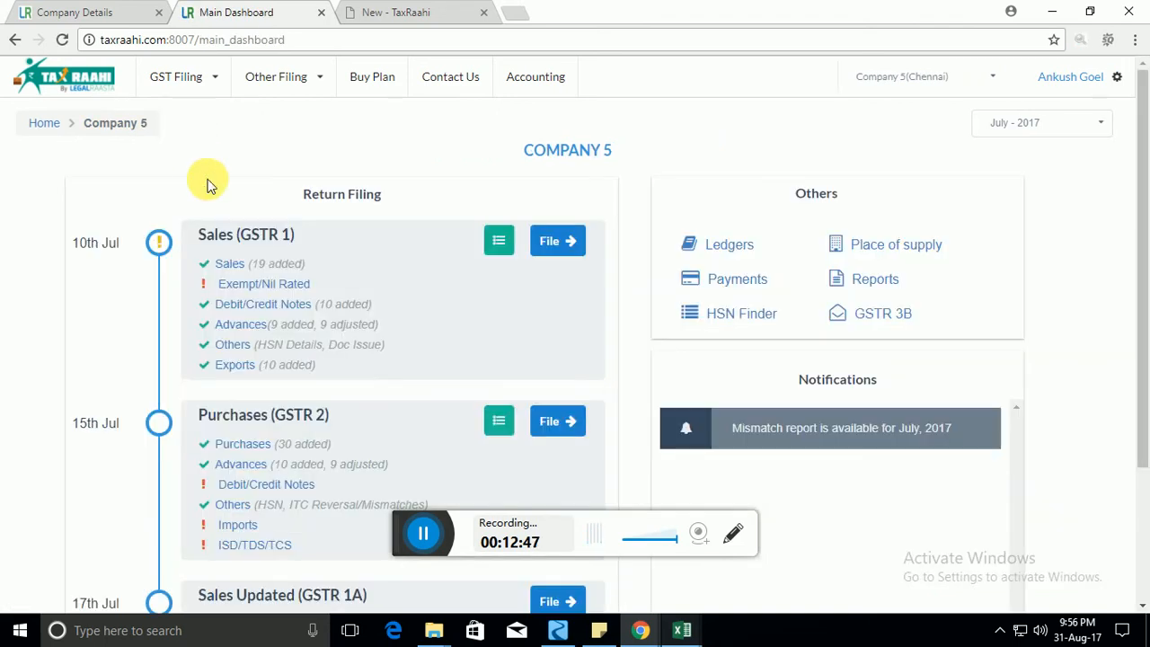
pyautogui.click(246, 351)
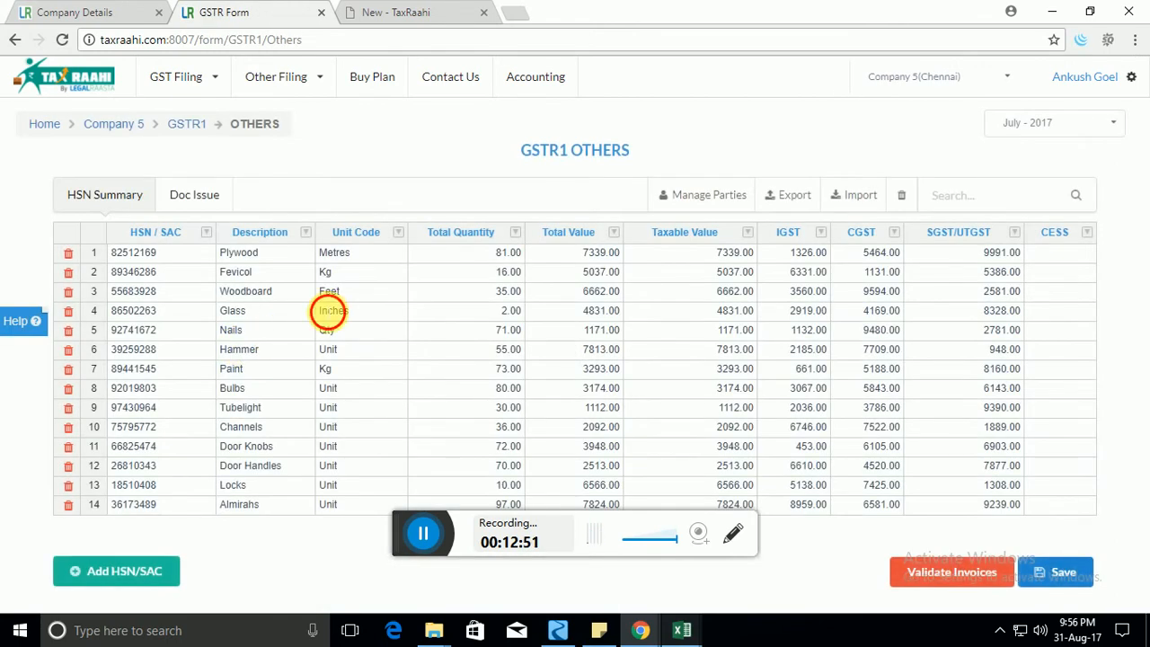
pyautogui.click(330, 310)
pyautogui.click(161, 251)
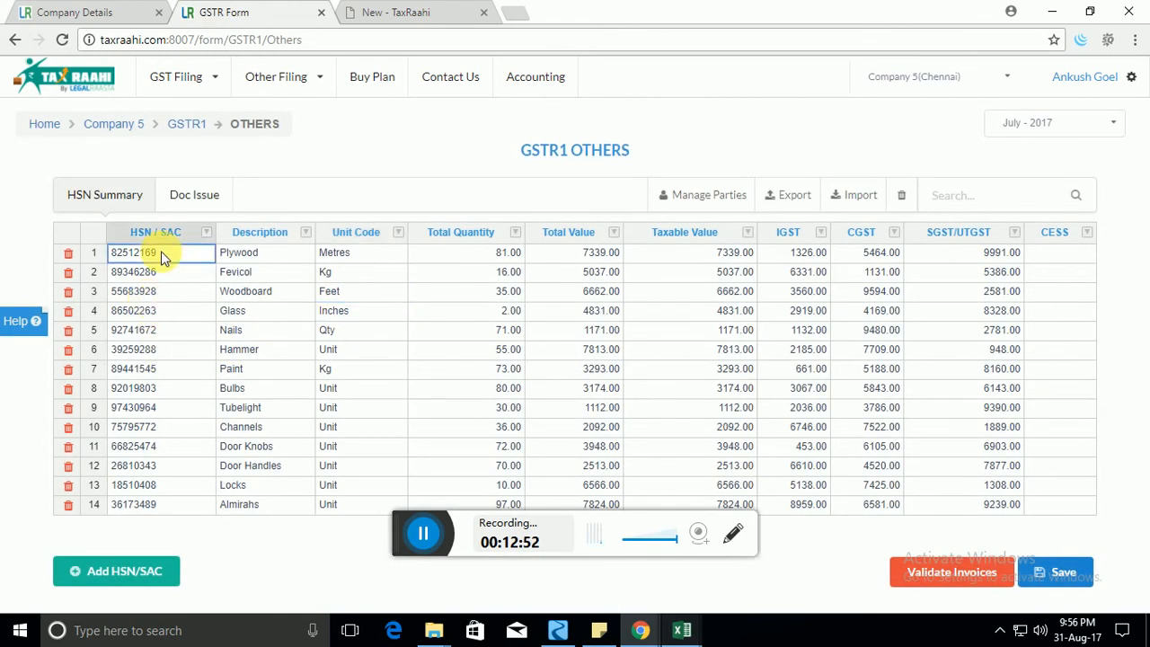
pyautogui.click(163, 308)
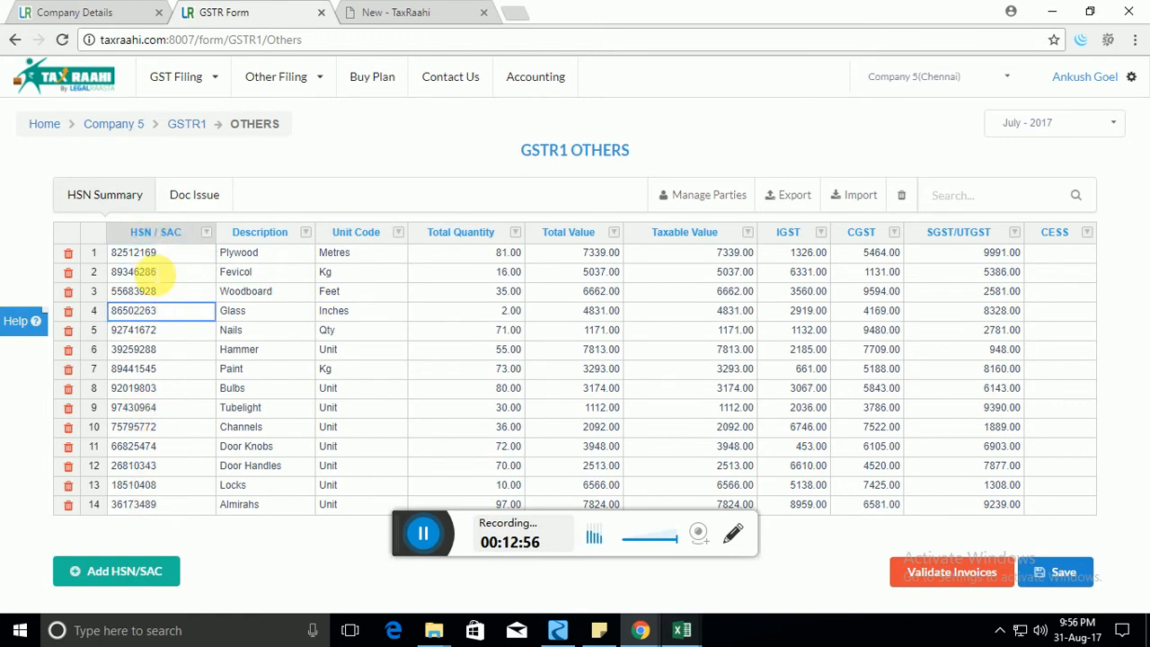
pyautogui.click(167, 444)
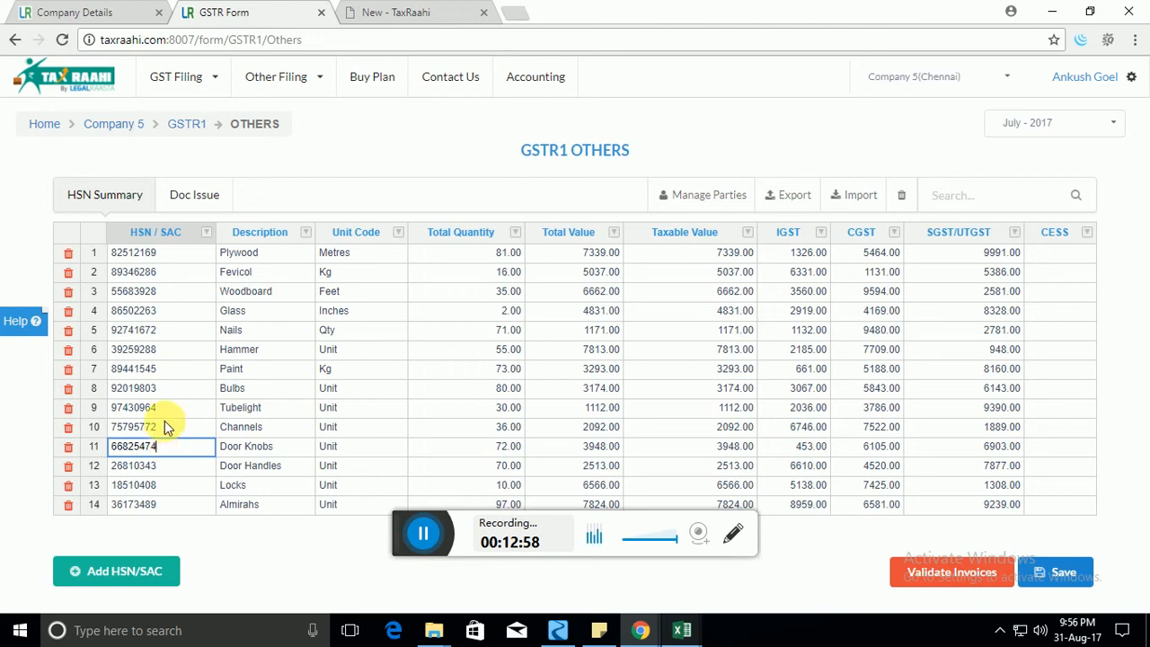
pyautogui.click(164, 422)
pyautogui.click(166, 331)
pyautogui.click(172, 292)
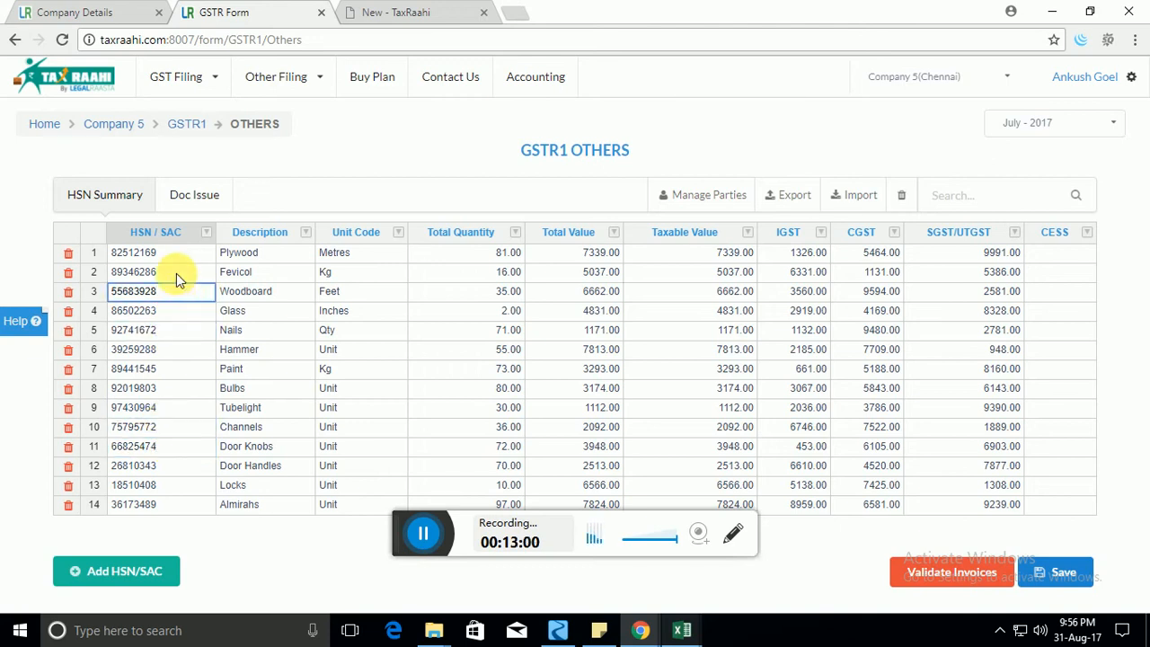
pyautogui.click(176, 272)
pyautogui.click(261, 273)
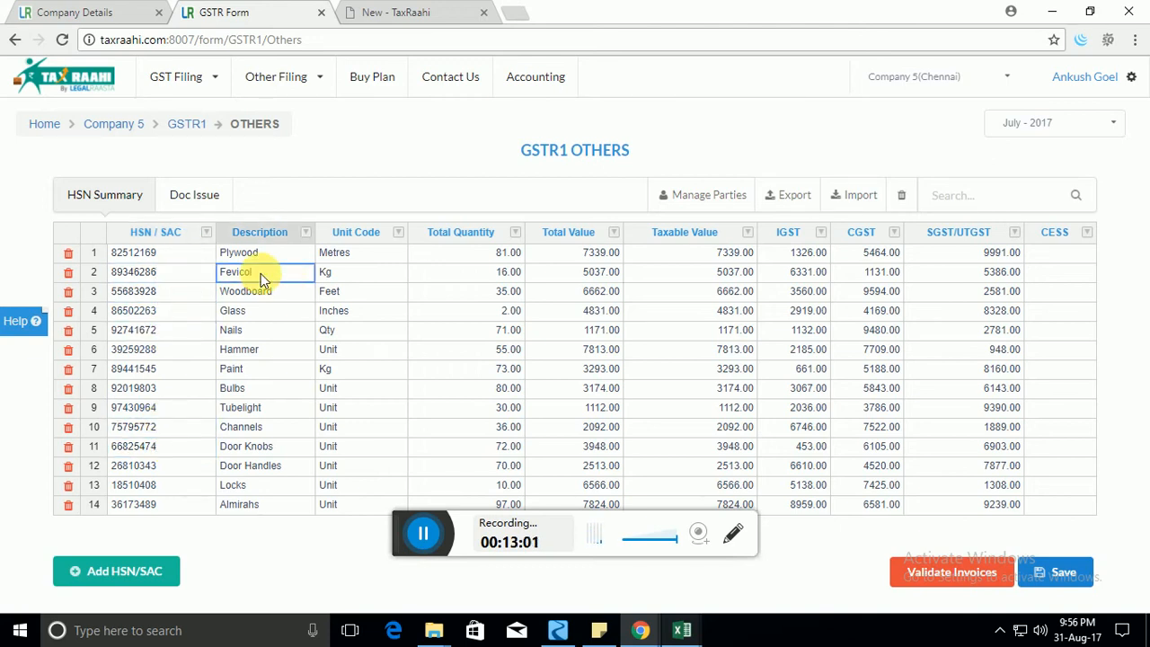
pyautogui.click(469, 251)
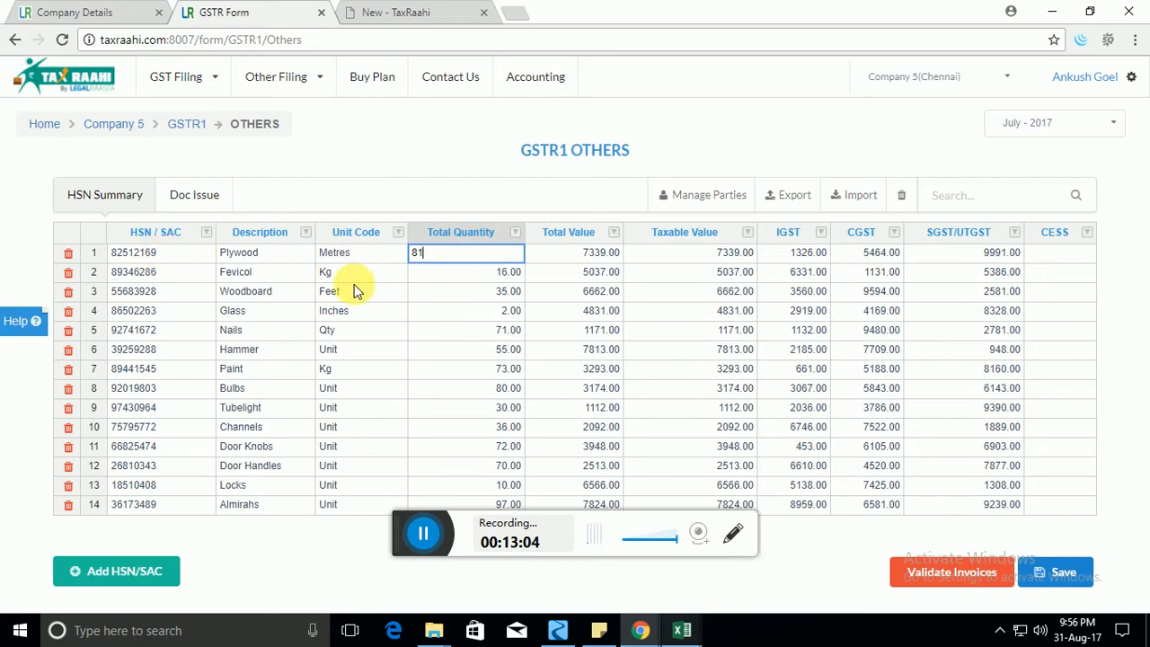
pyautogui.click(180, 273)
pyautogui.click(600, 255)
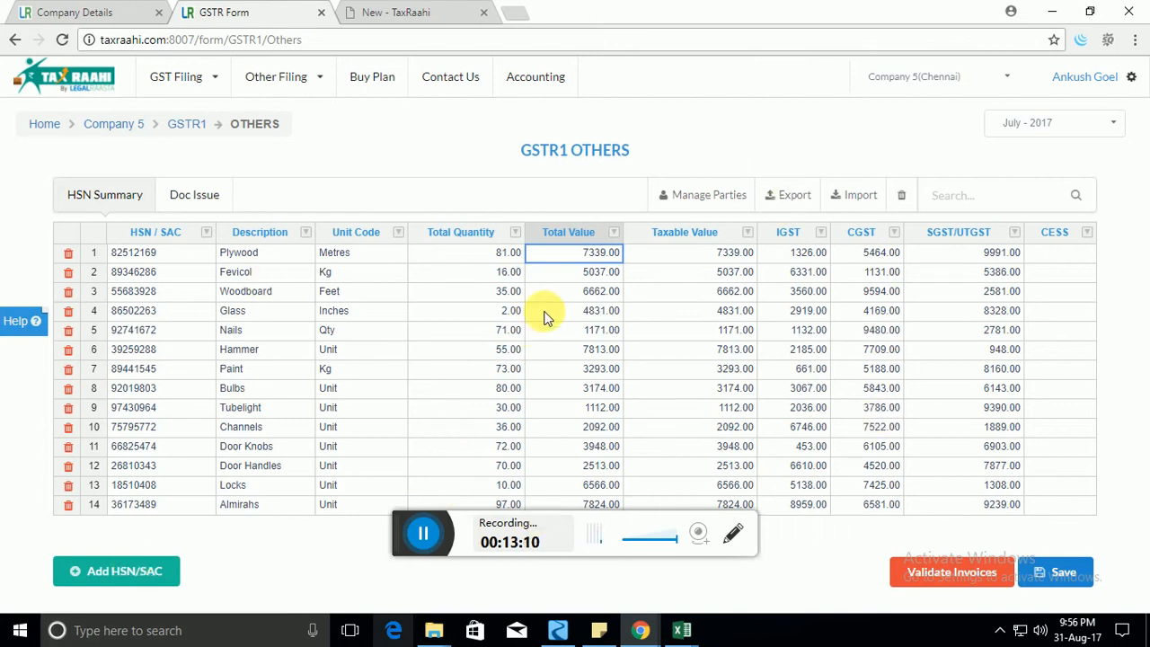
pyautogui.click(598, 275)
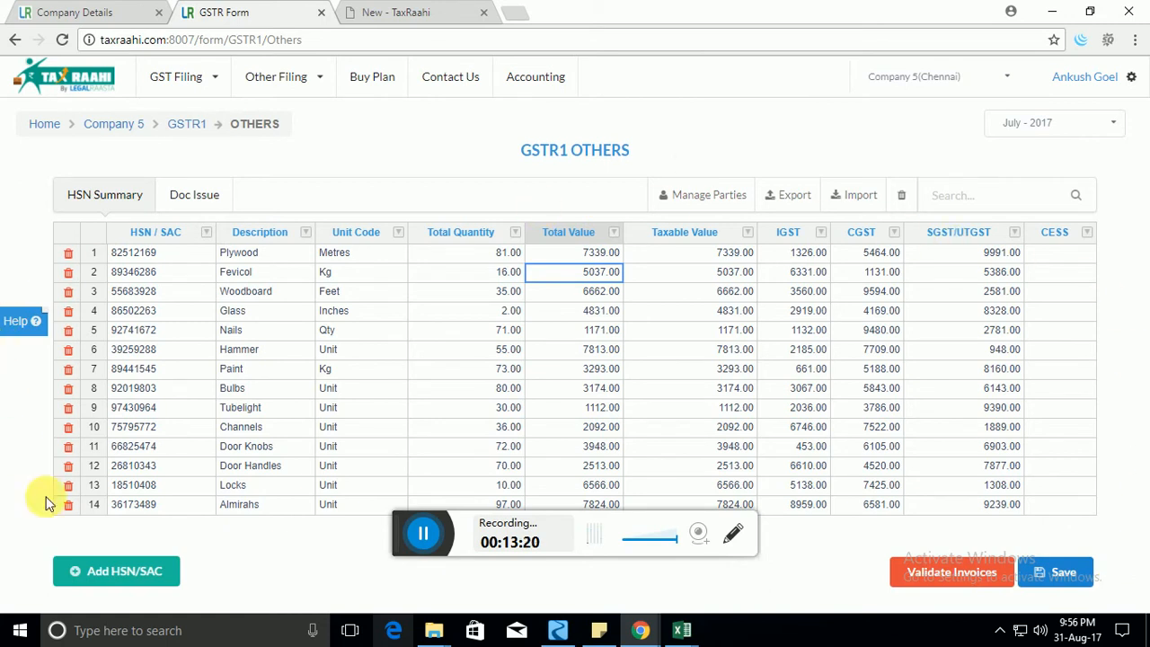
pyautogui.click(203, 127)
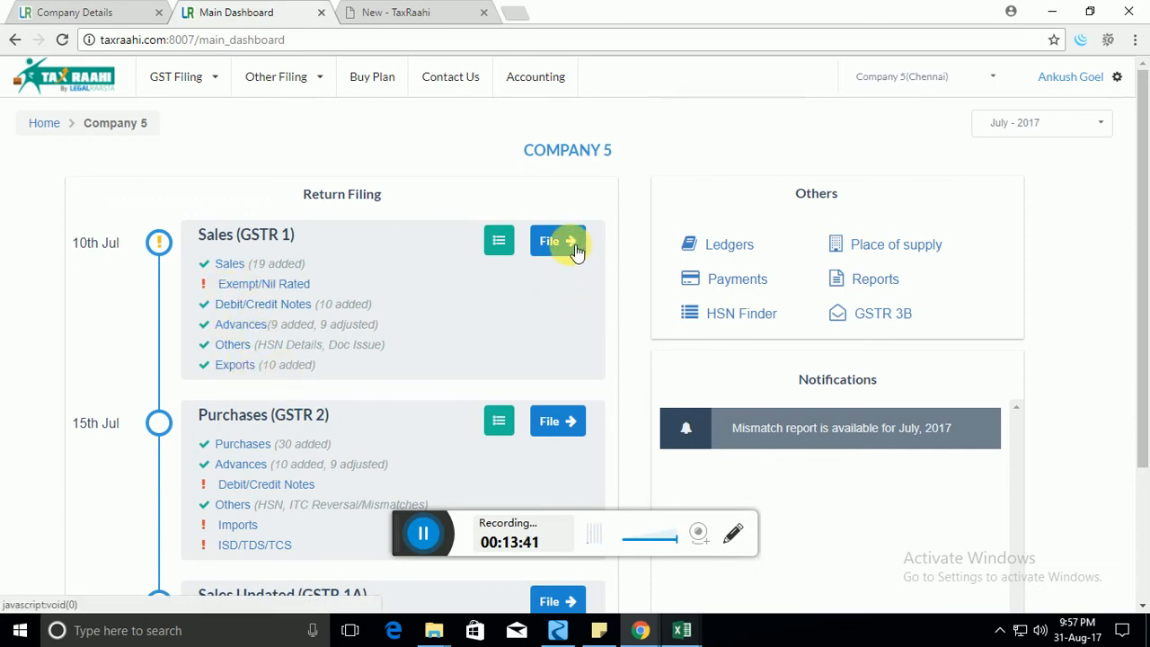
# Check the 10th July GSTR1 due date and the nil-rated supplies, then return to the dashboard.
pyautogui.moveTo(72, 242); pyautogui.dragTo(110, 247)
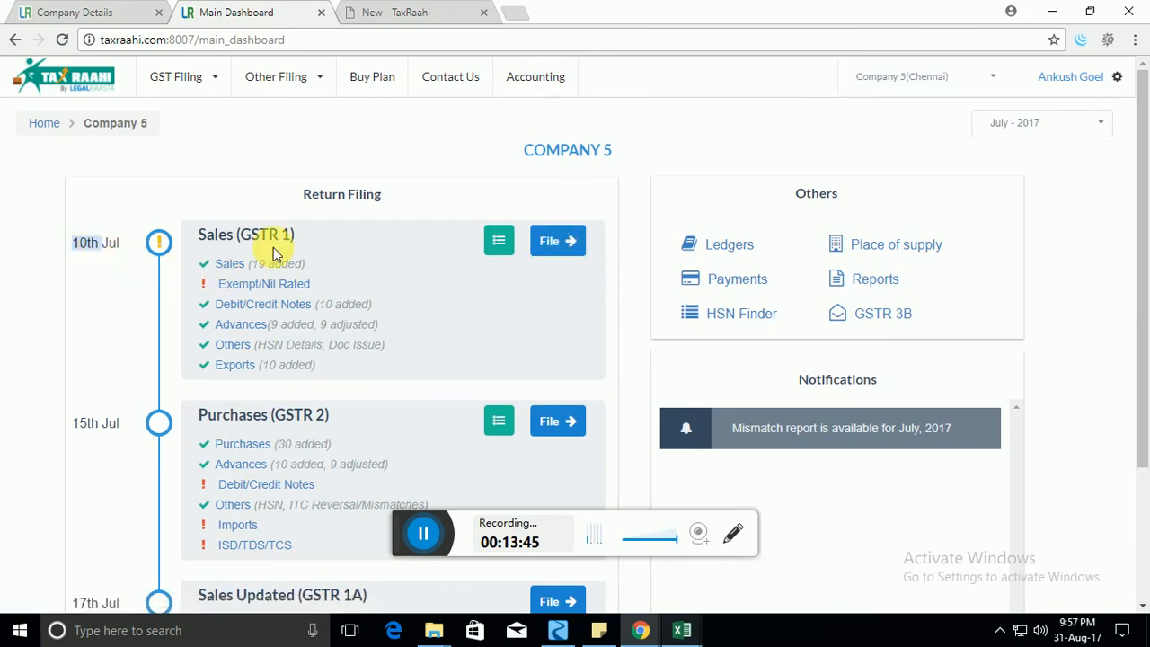
pyautogui.click(543, 250)
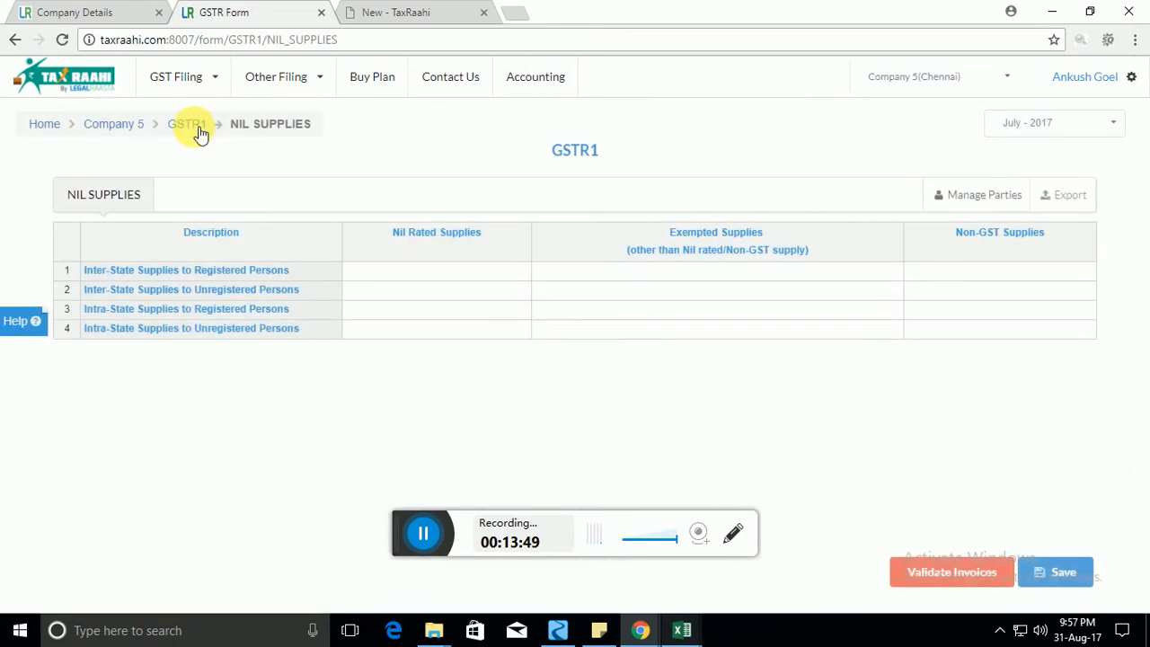
pyautogui.click(200, 129)
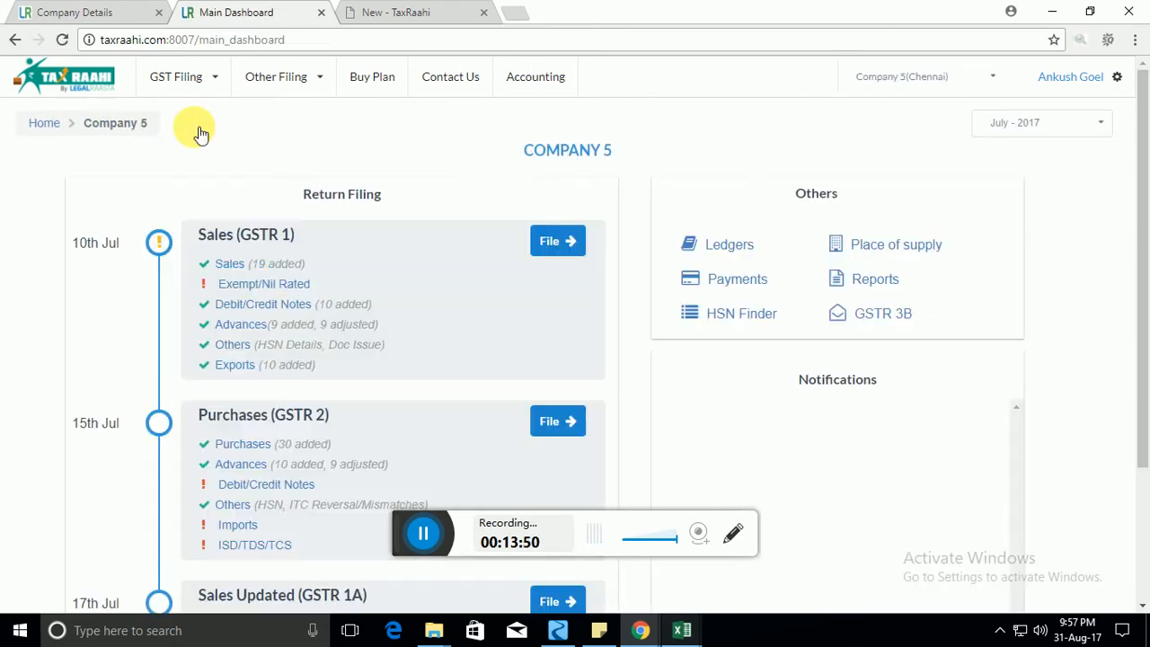
# Confirm filing the July 2017 GSTR1 sales return and authenticate it with the received OTP.
pyautogui.click(556, 244)
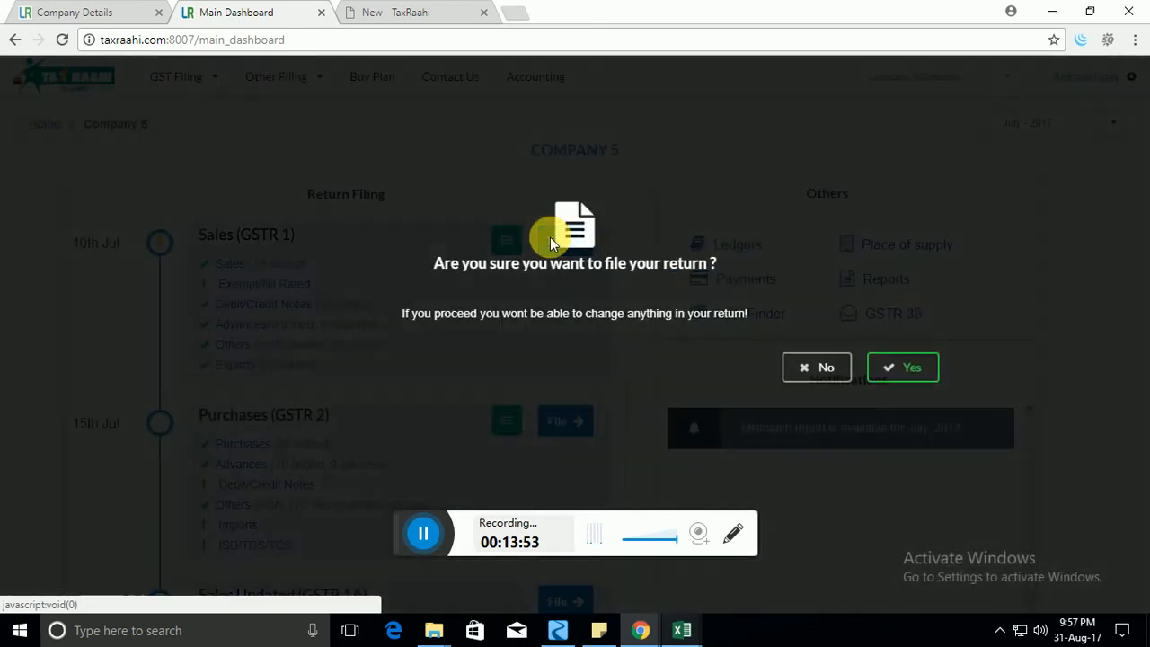
pyautogui.moveTo(446, 264); pyautogui.dragTo(672, 272)
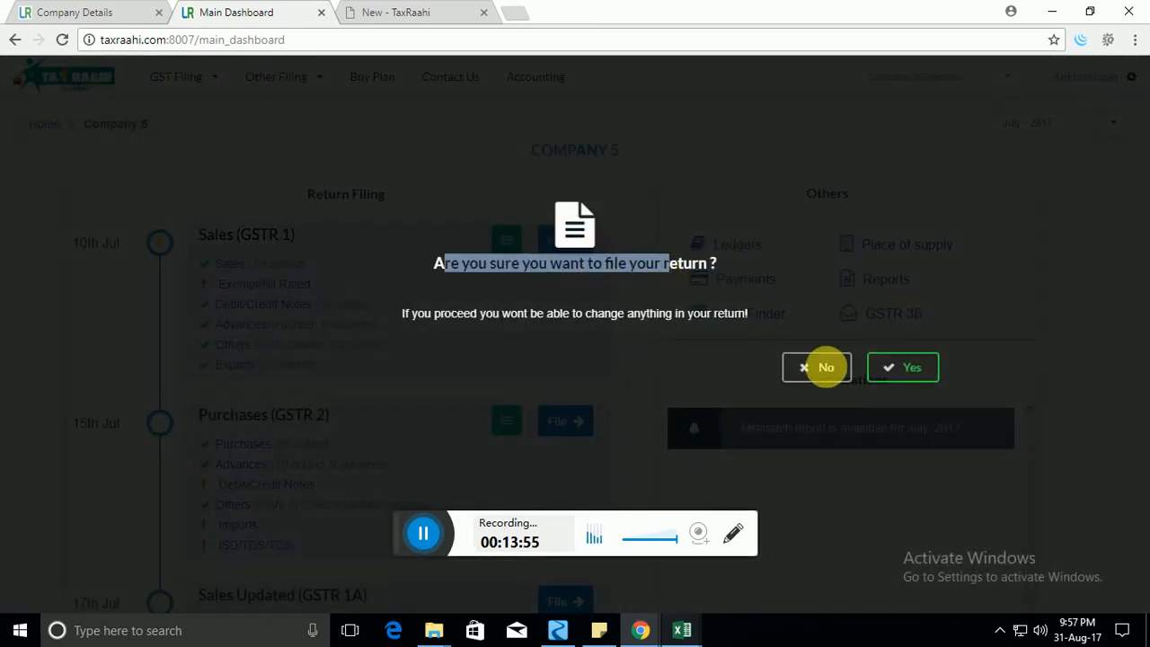
pyautogui.click(925, 370)
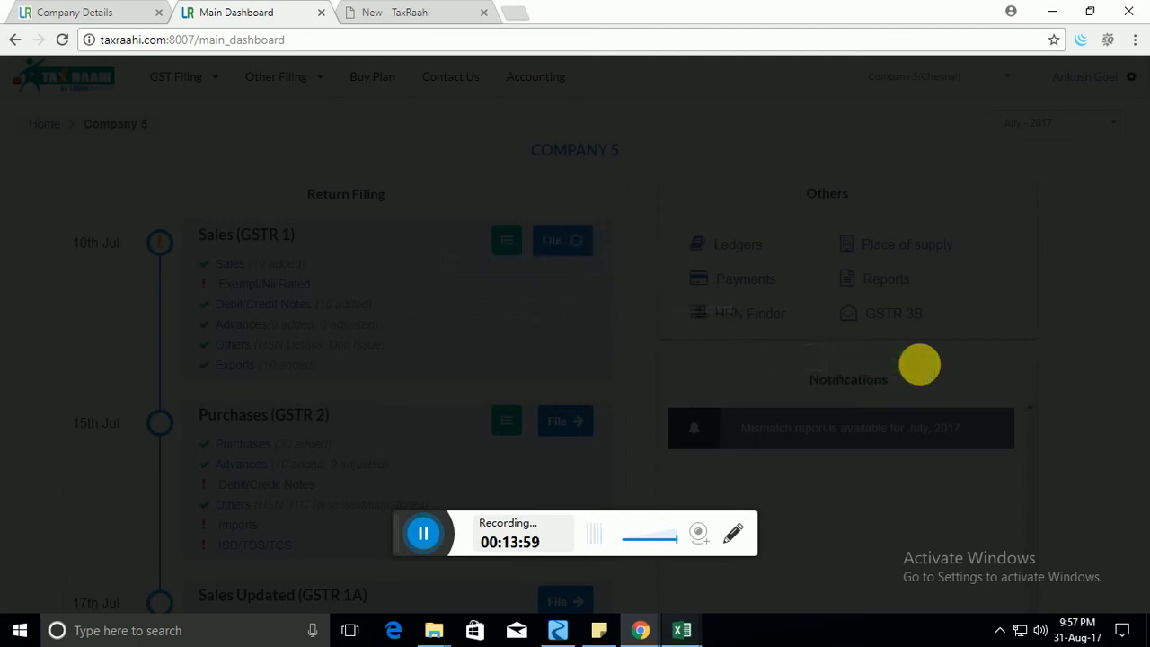
pyautogui.click(536, 359)
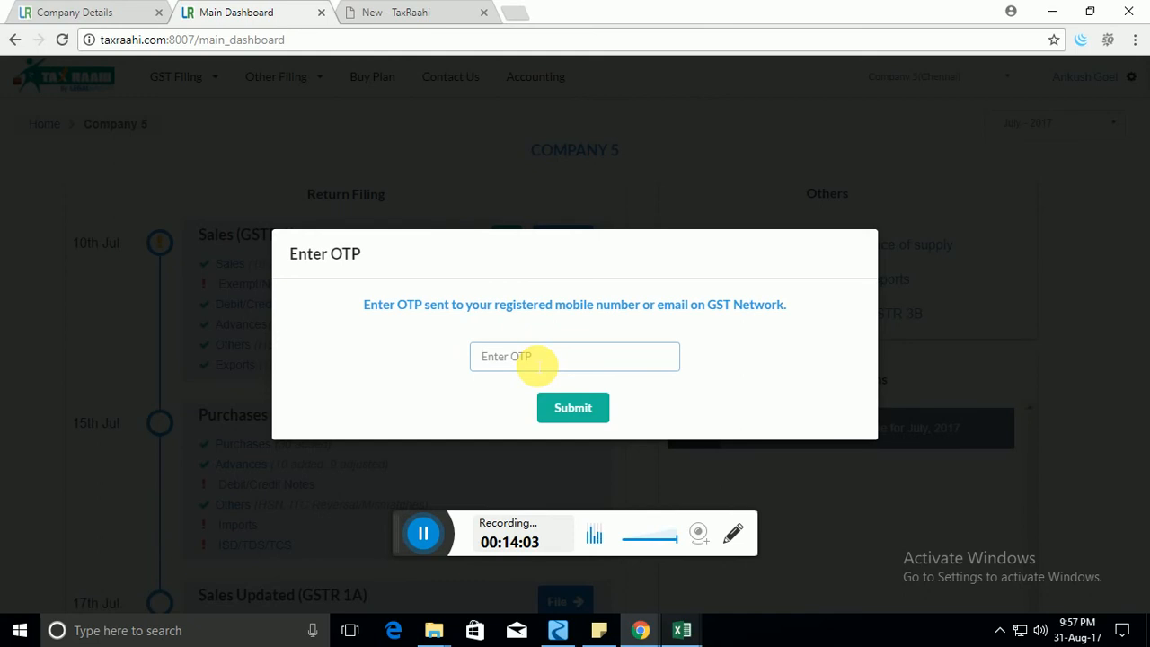
pyautogui.write('1212')
pyautogui.write('3')
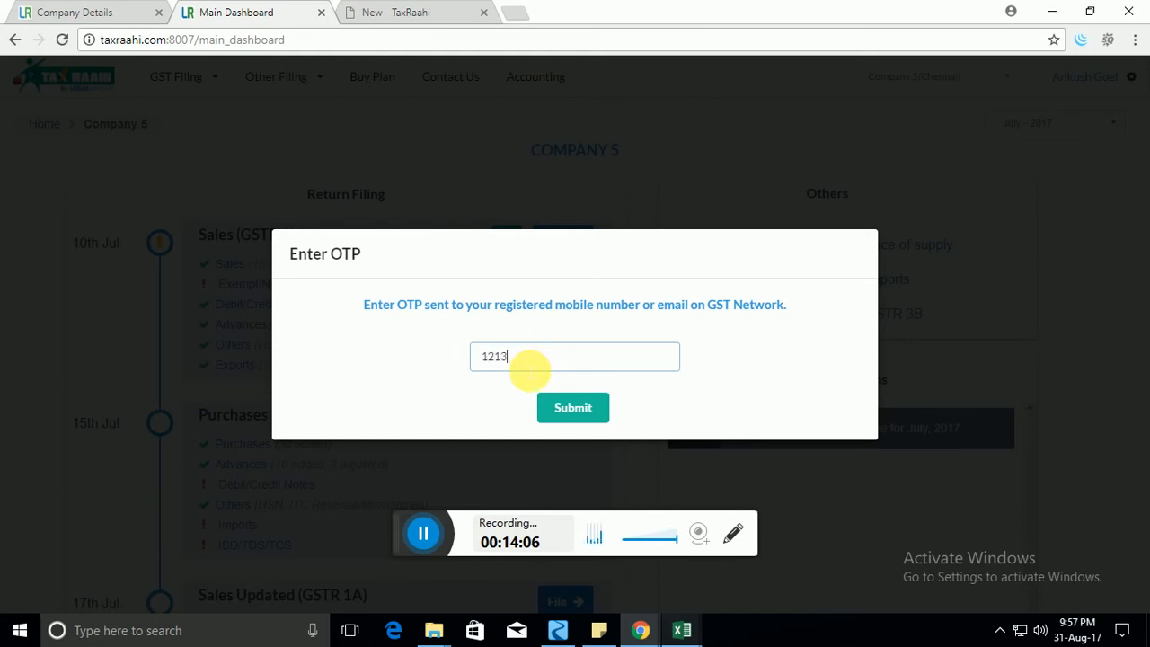
pyautogui.click(573, 409)
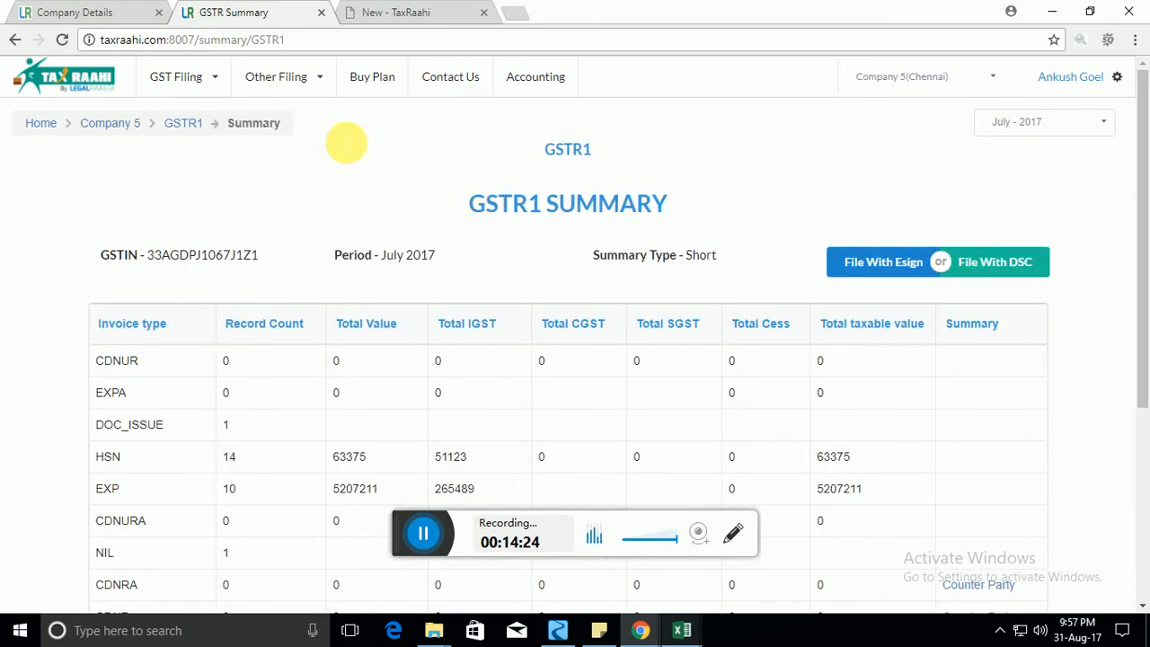
pyautogui.scroll(-4, 449, 332)
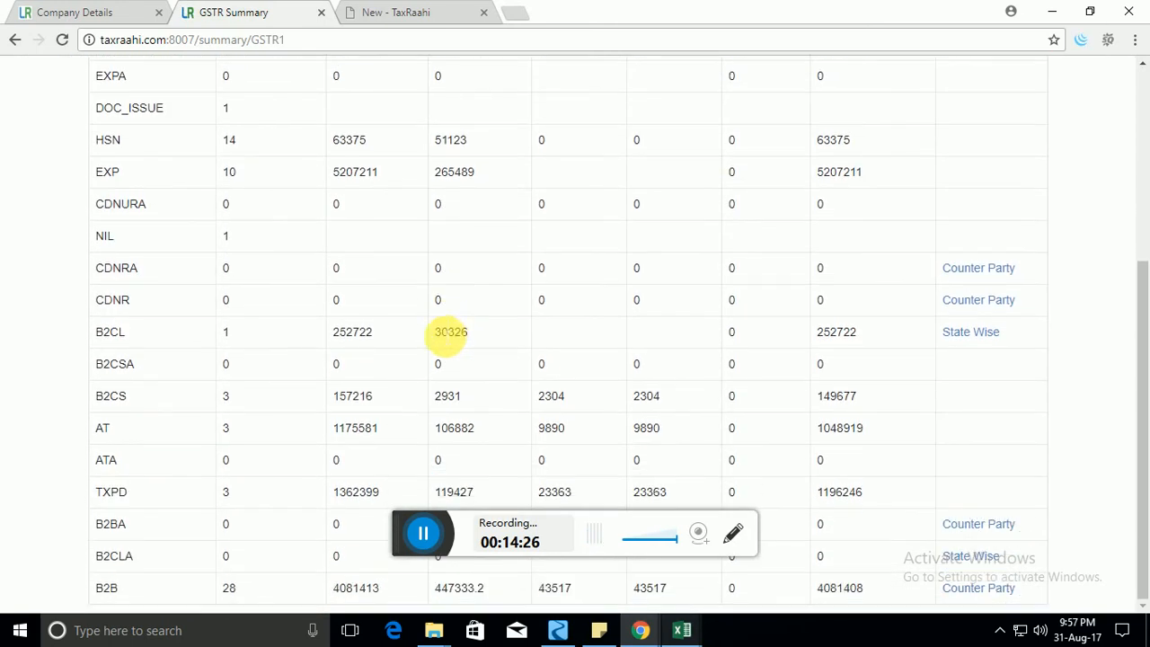
pyautogui.moveTo(129, 109); pyautogui.dragTo(995, 477)
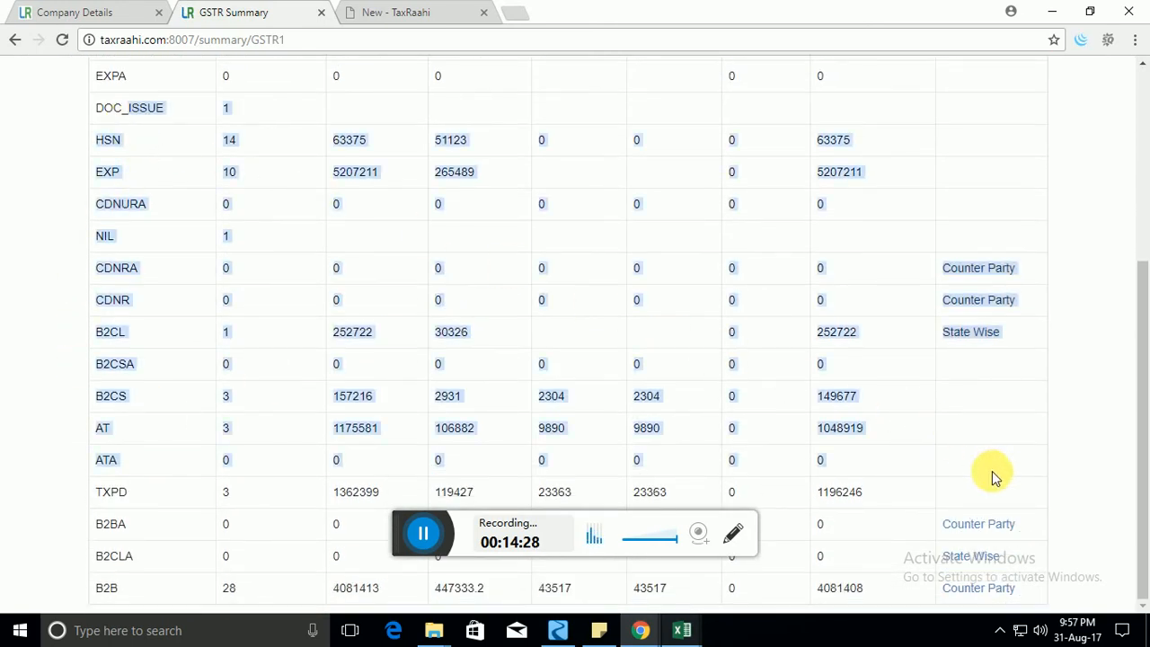
pyautogui.click(111, 397)
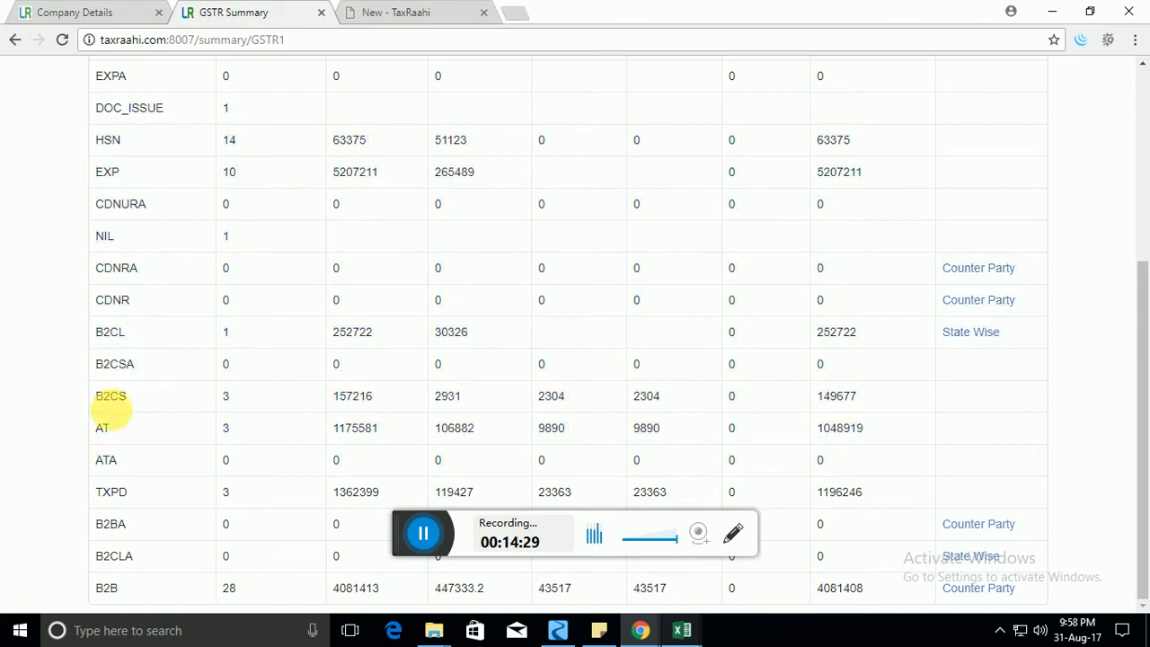
pyautogui.doubleClick(104, 333)
pyautogui.click(108, 340)
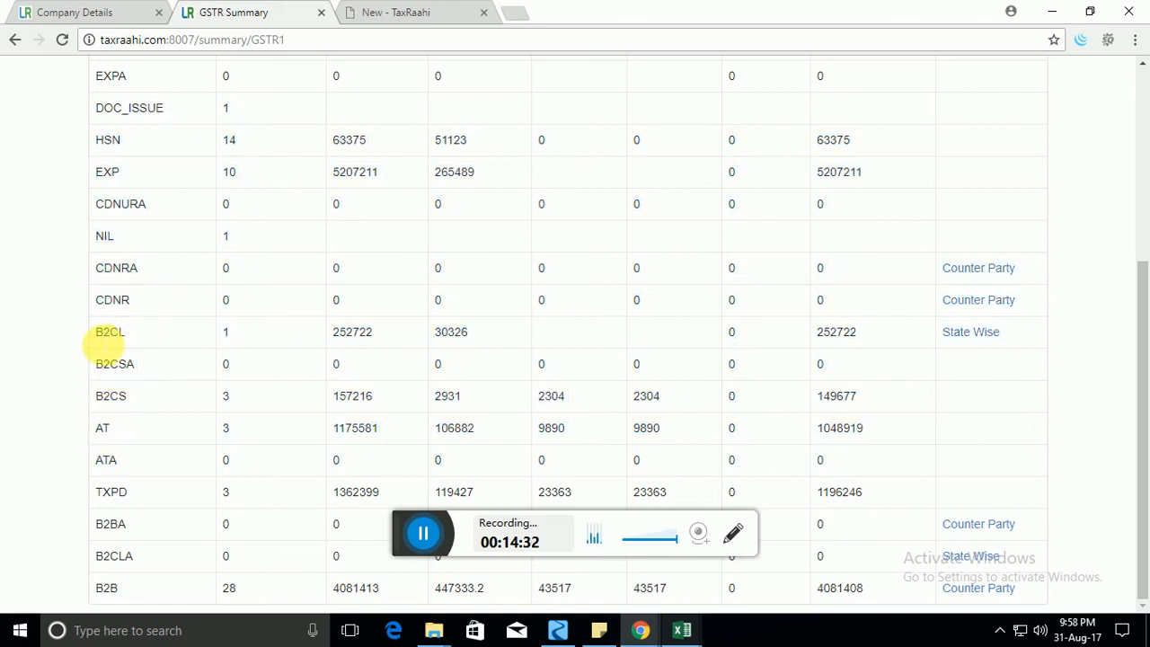
pyautogui.doubleClick(108, 337)
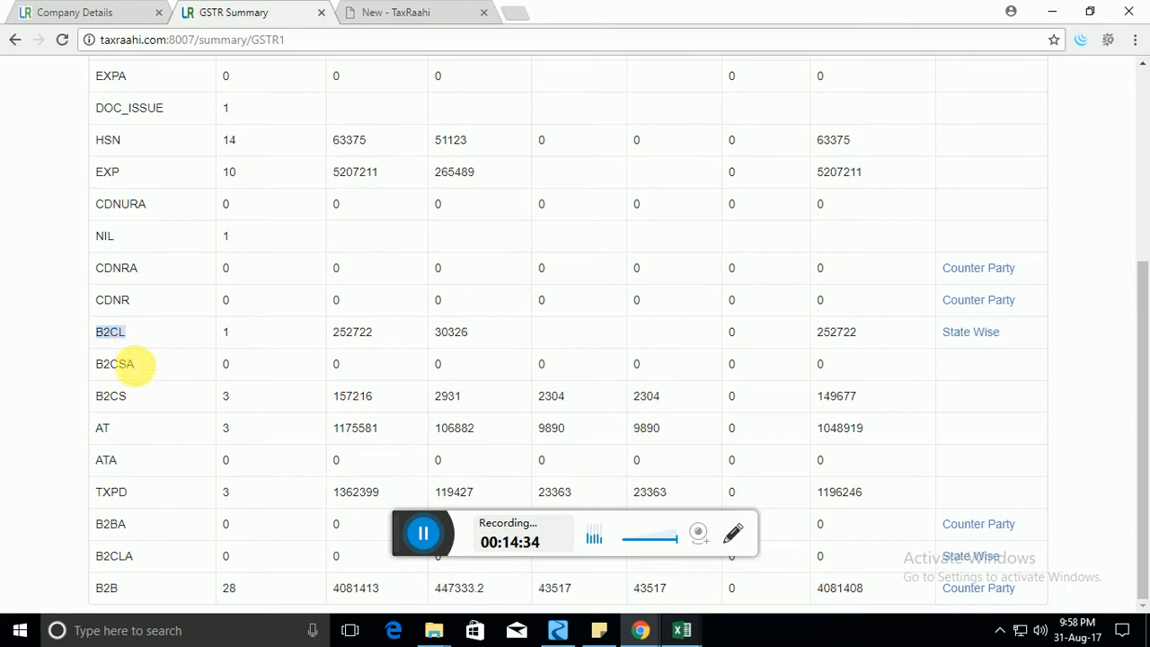
pyautogui.doubleClick(125, 395)
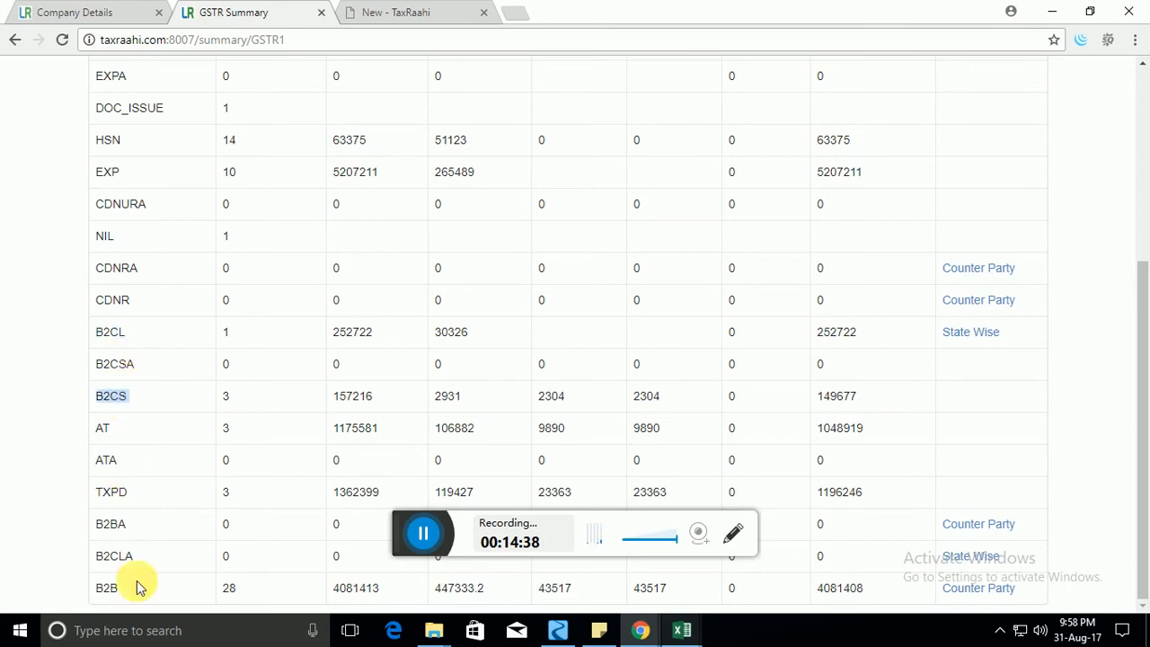
pyautogui.moveTo(115, 598); pyautogui.dragTo(842, 289)
pyautogui.scroll(4, 841, 279)
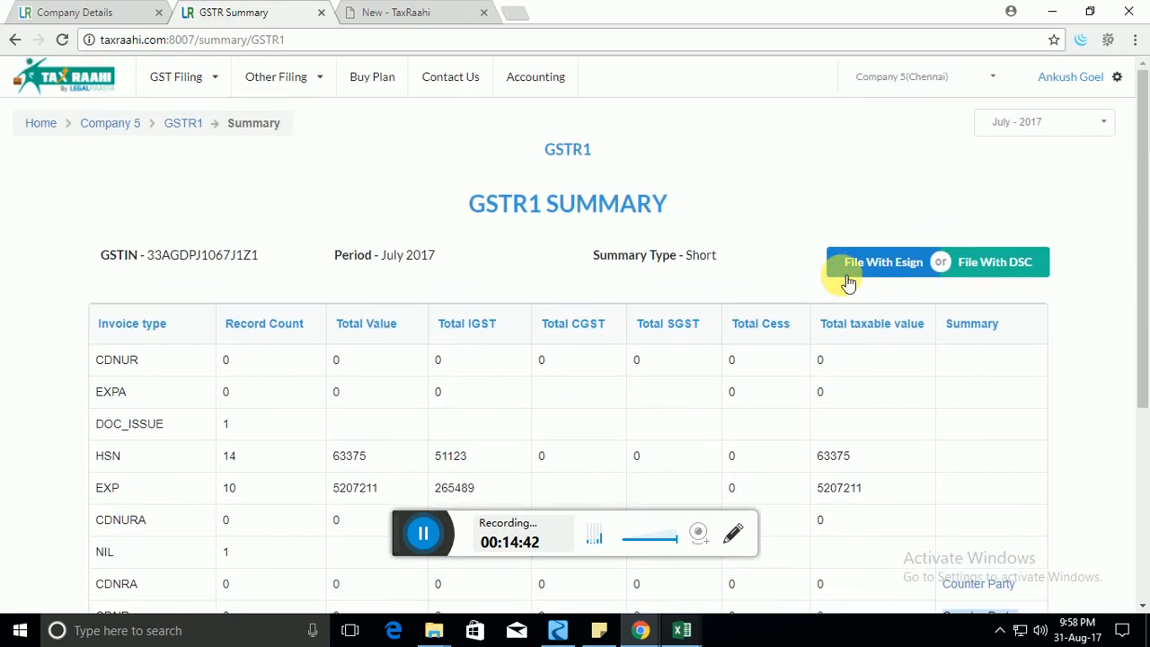
pyautogui.scroll(-4, 844, 281)
pyautogui.scroll(4, 842, 278)
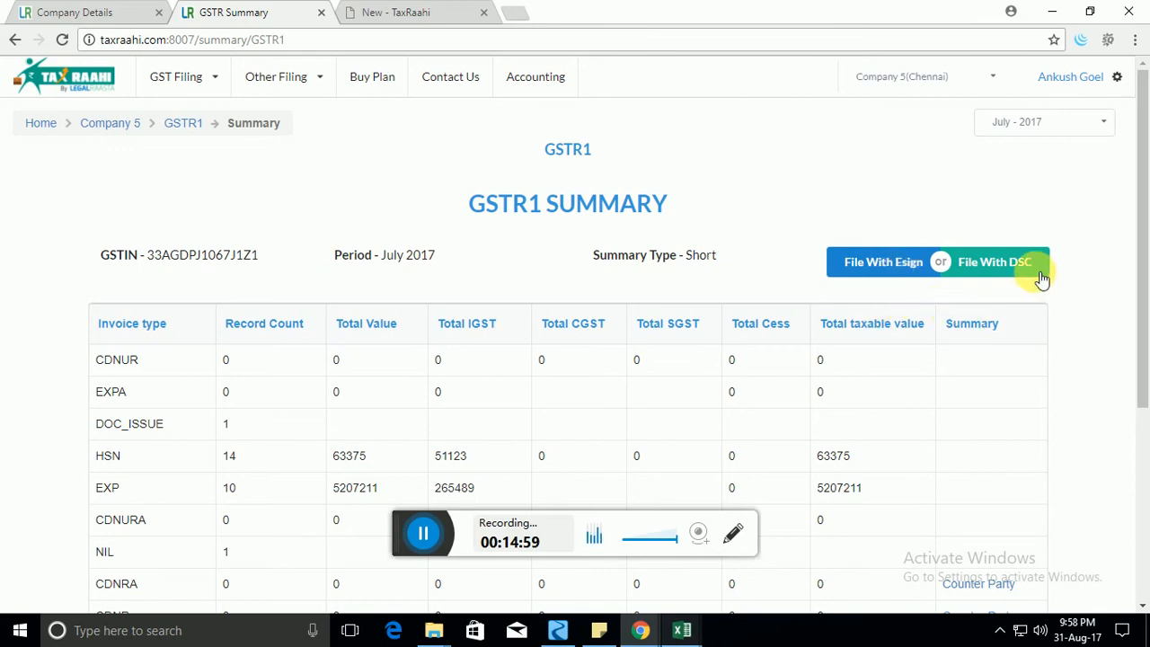
# Start the Esign filing with the saved Aadhaar number, request and enter the OTP, then close the dialog.
pyautogui.click(905, 271)
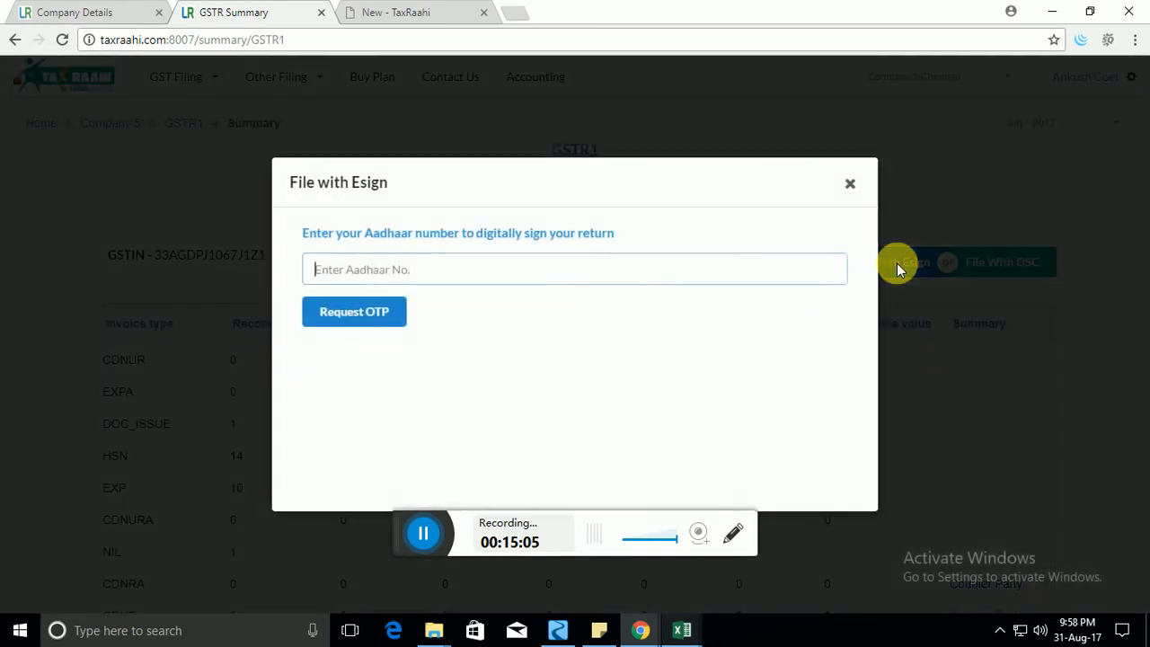
pyautogui.click(511, 278)
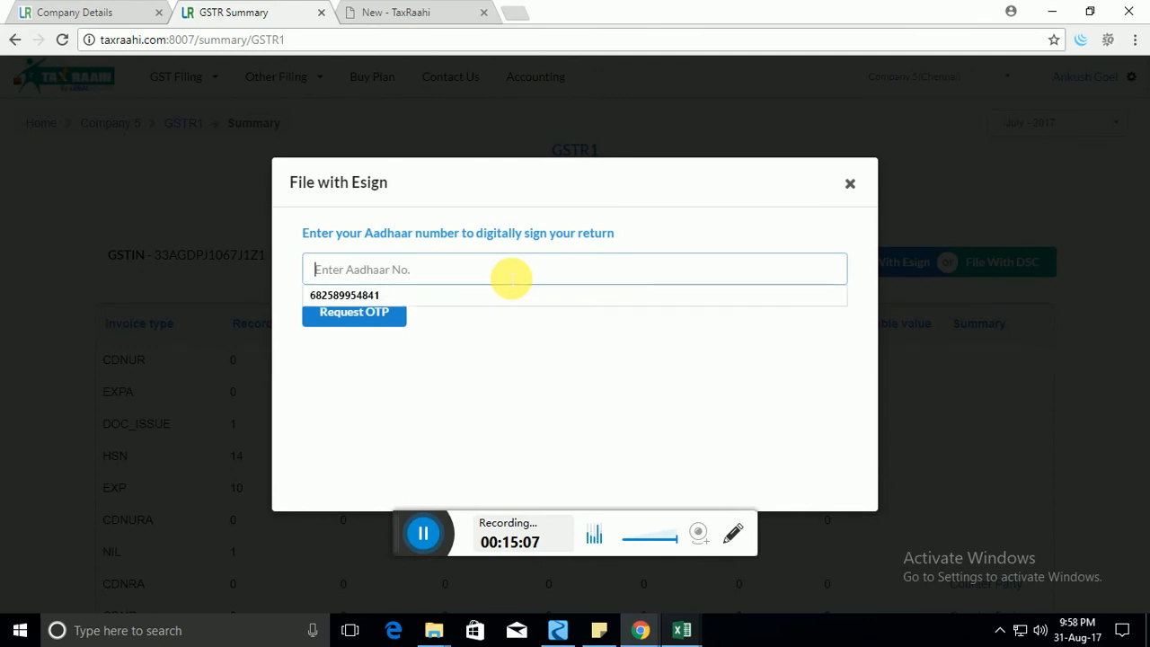
pyautogui.click(446, 297)
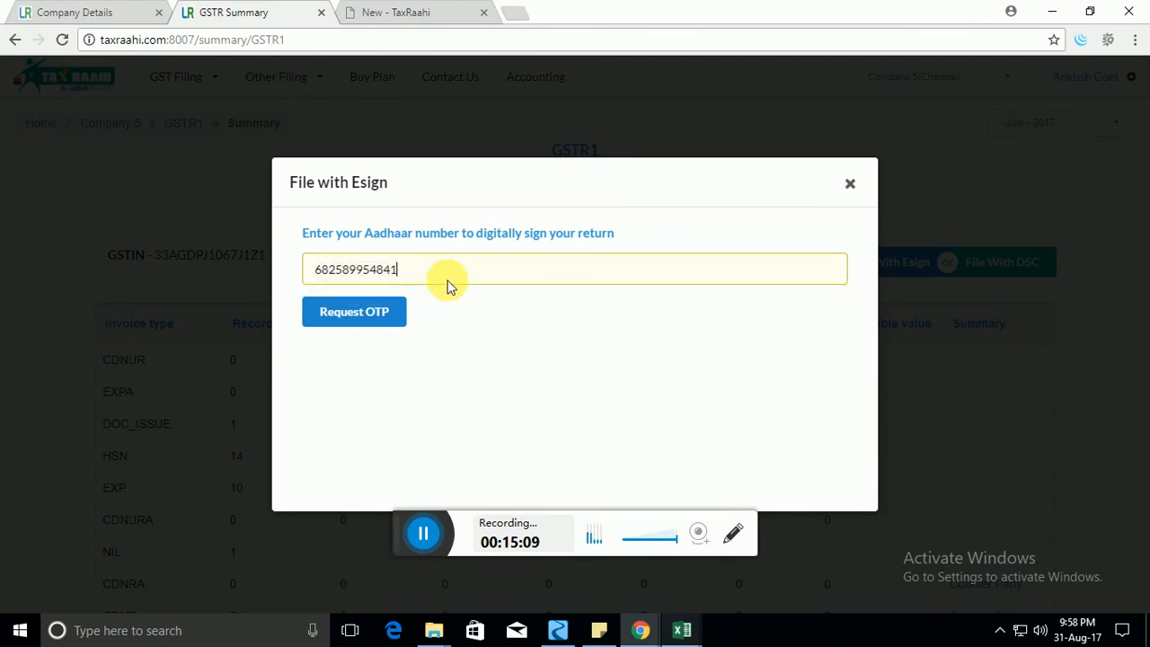
pyautogui.click(398, 319)
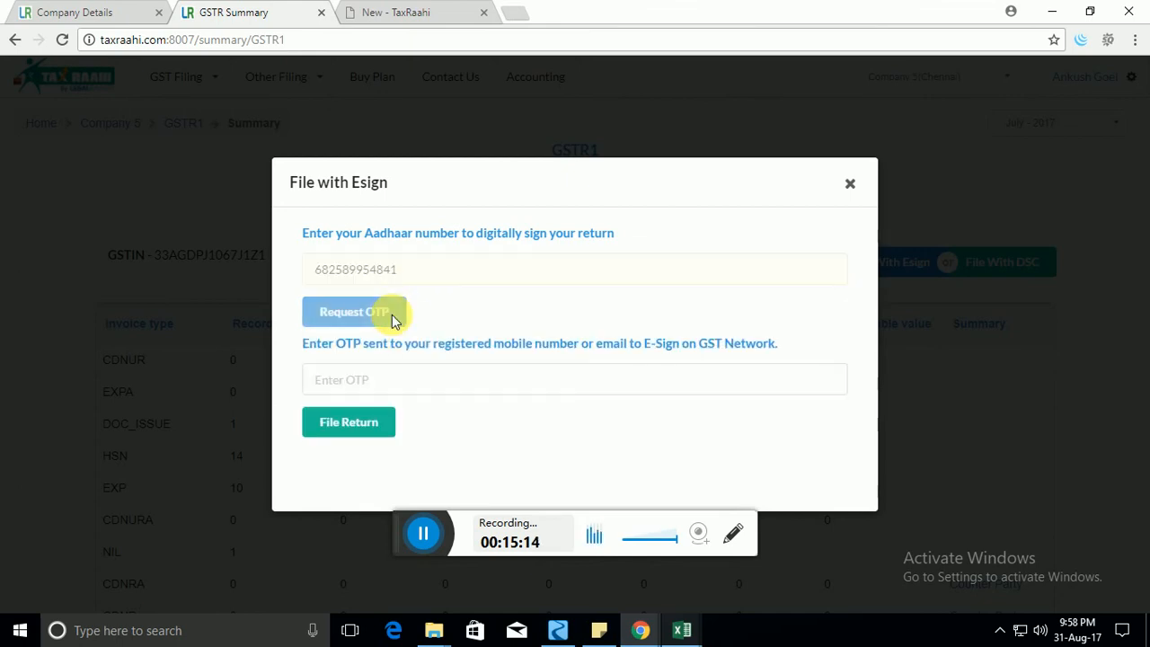
pyautogui.click(449, 378)
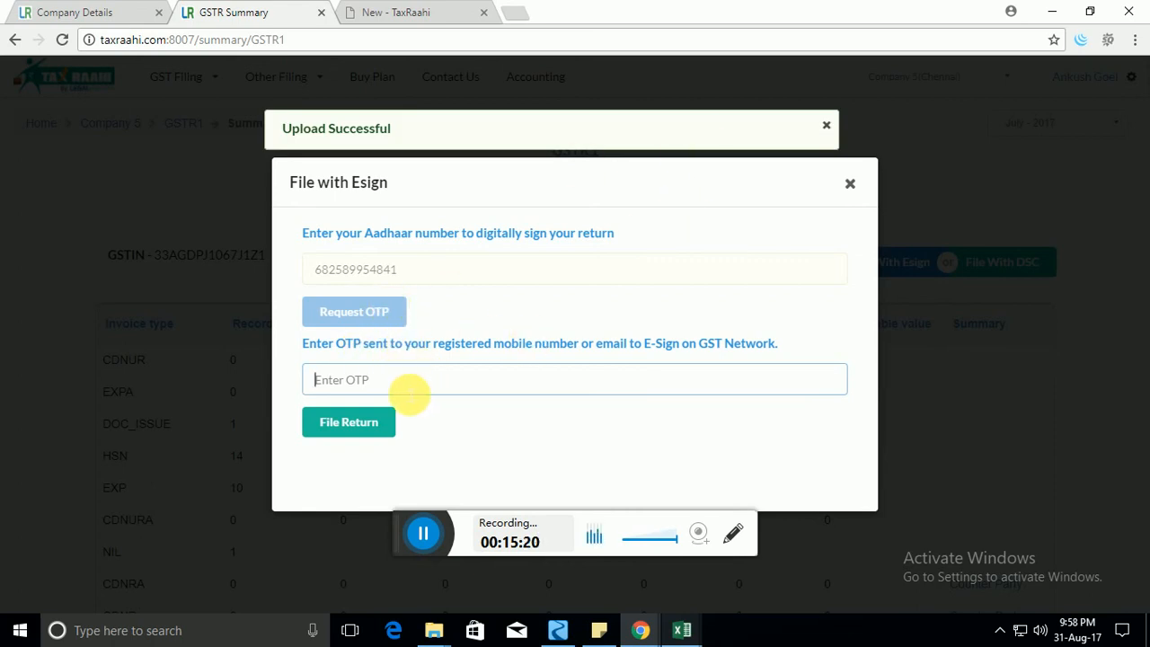
pyautogui.write('1231')
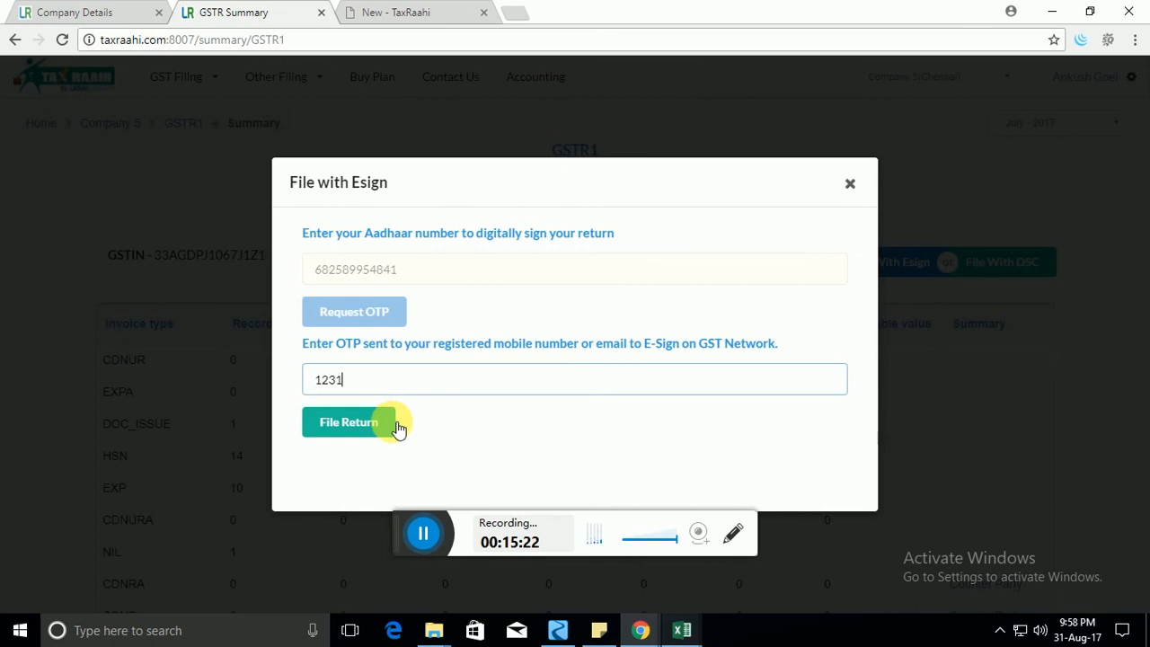
pyautogui.click(853, 185)
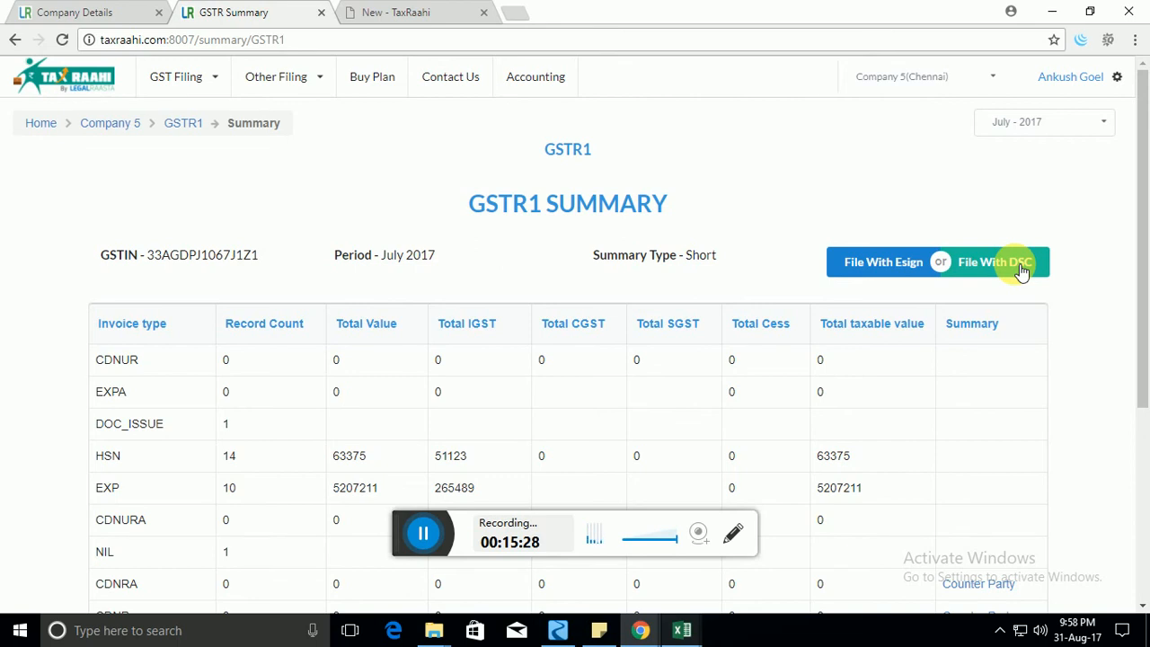
# Review the five File with DSC steps, then select the LR DSC Signer shortcut on the desktop.
pyautogui.click(1015, 263)
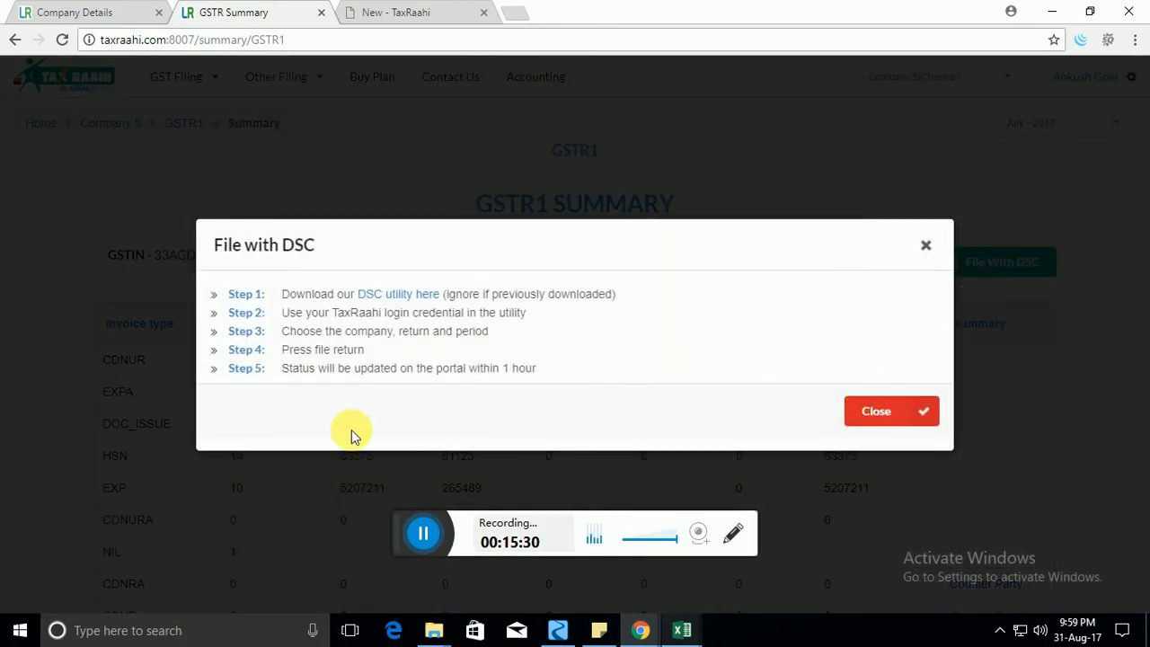
pyautogui.moveTo(357, 297); pyautogui.dragTo(457, 300)
pyautogui.click(398, 297)
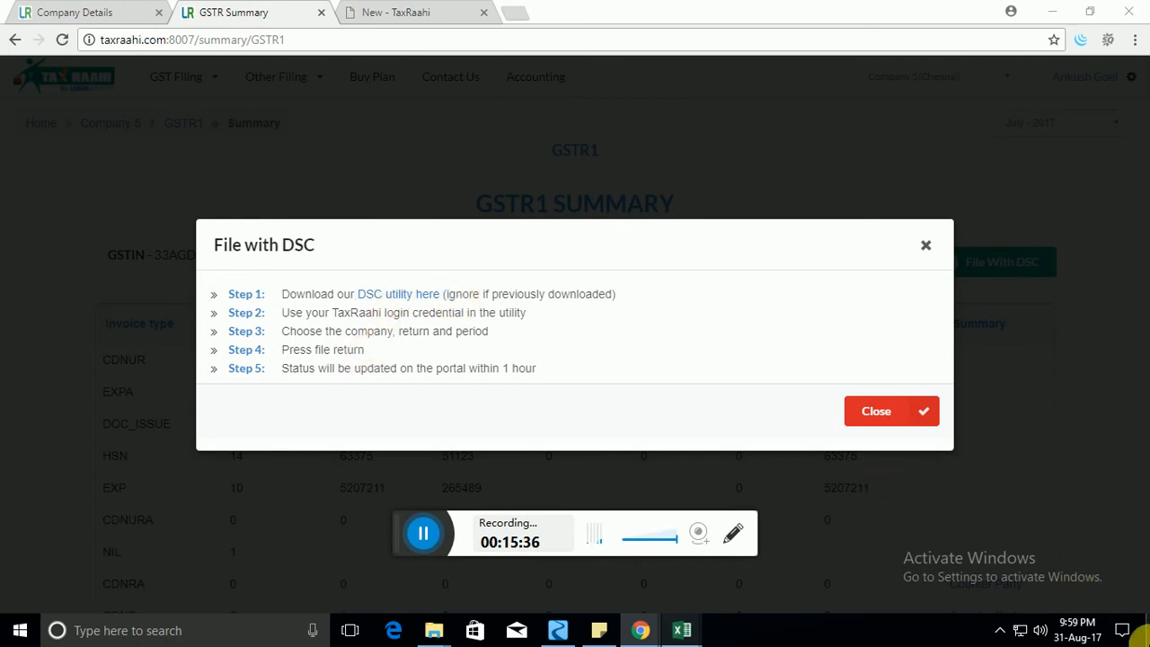
pyautogui.click(1146, 631)
pyautogui.click(168, 118)
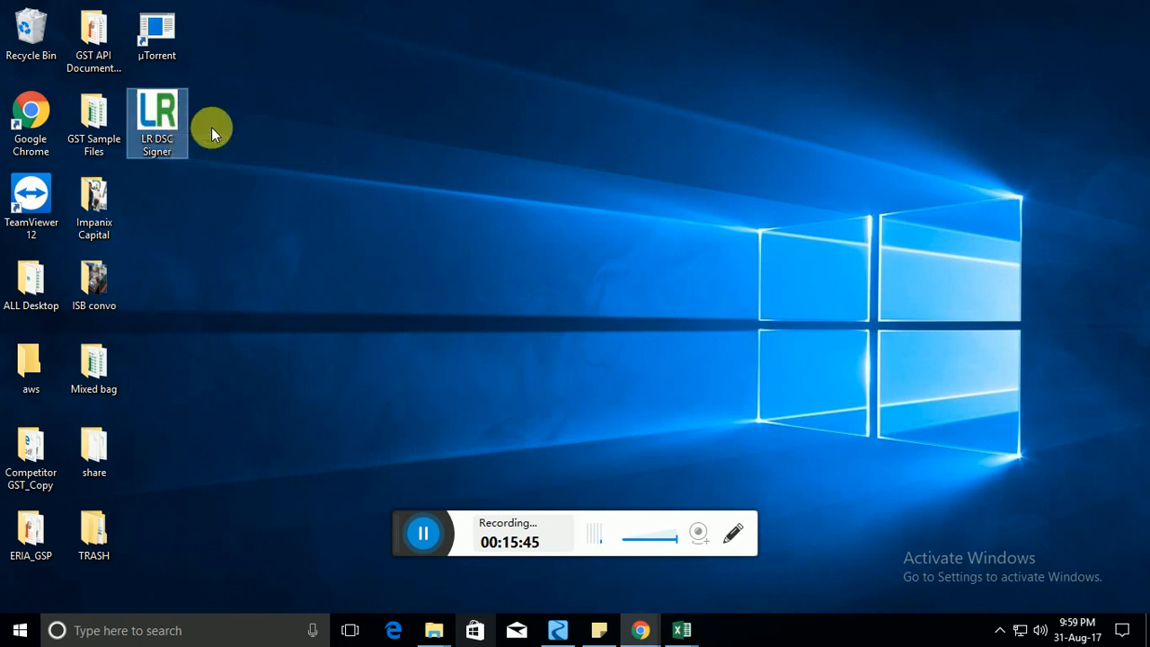
# Launch LR DSC Signer, choose GST Return, clear the DSC and token PIN prompts, and confirm the signing certificate.
pyautogui.doubleClick(159, 127)
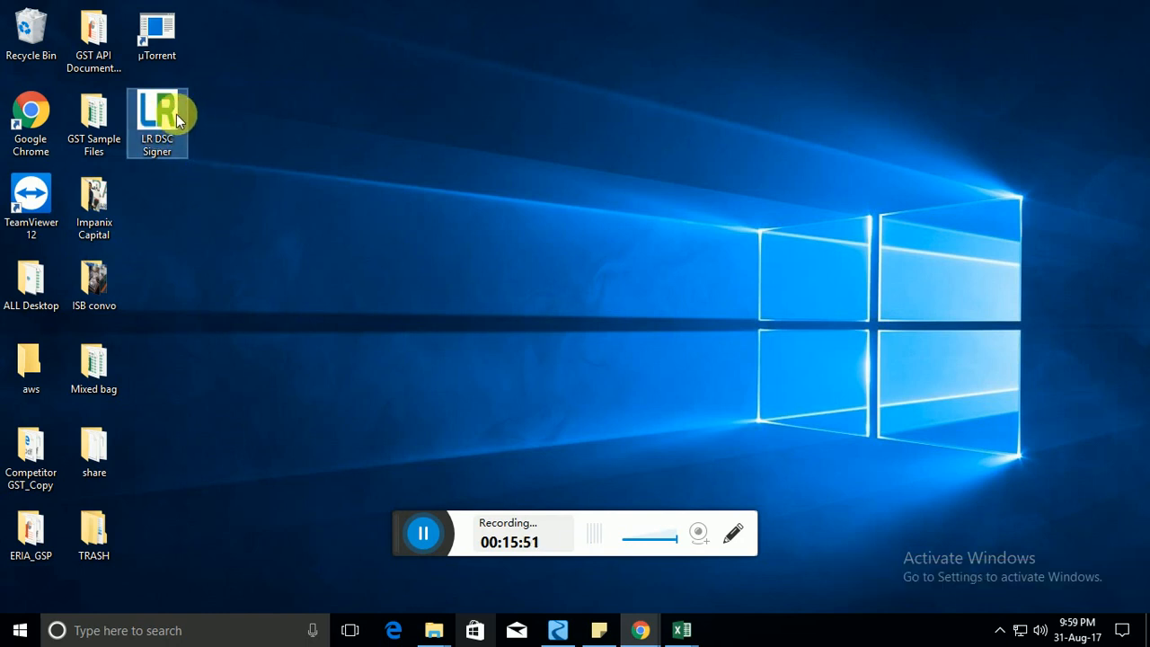
pyautogui.doubleClick(172, 136)
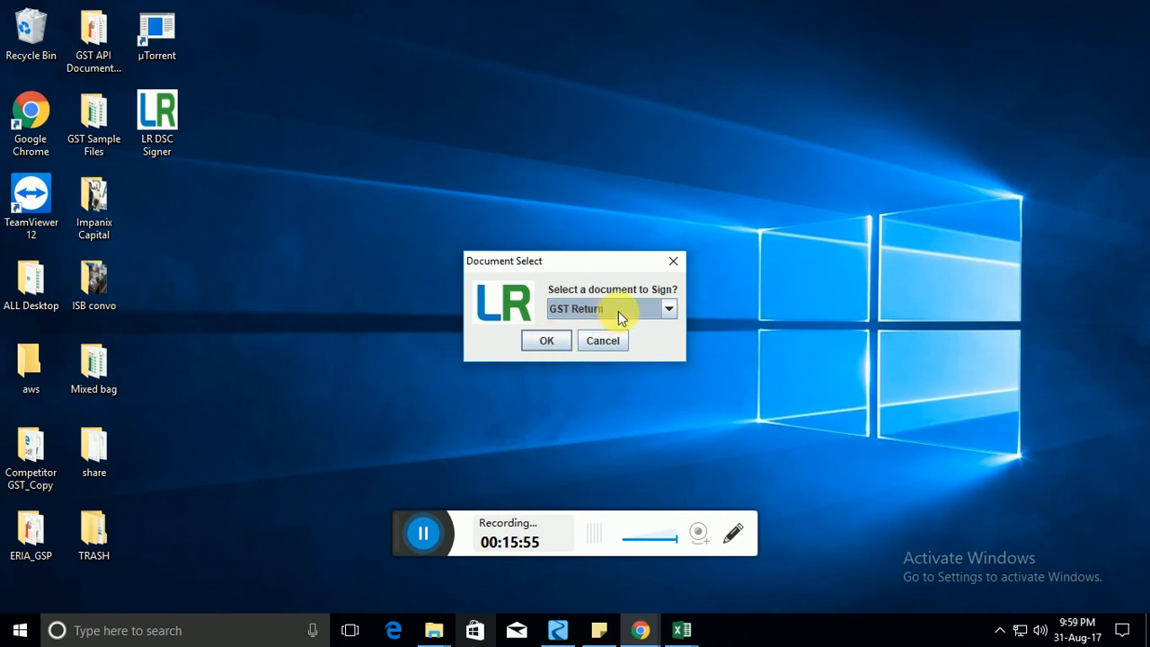
pyautogui.click(546, 339)
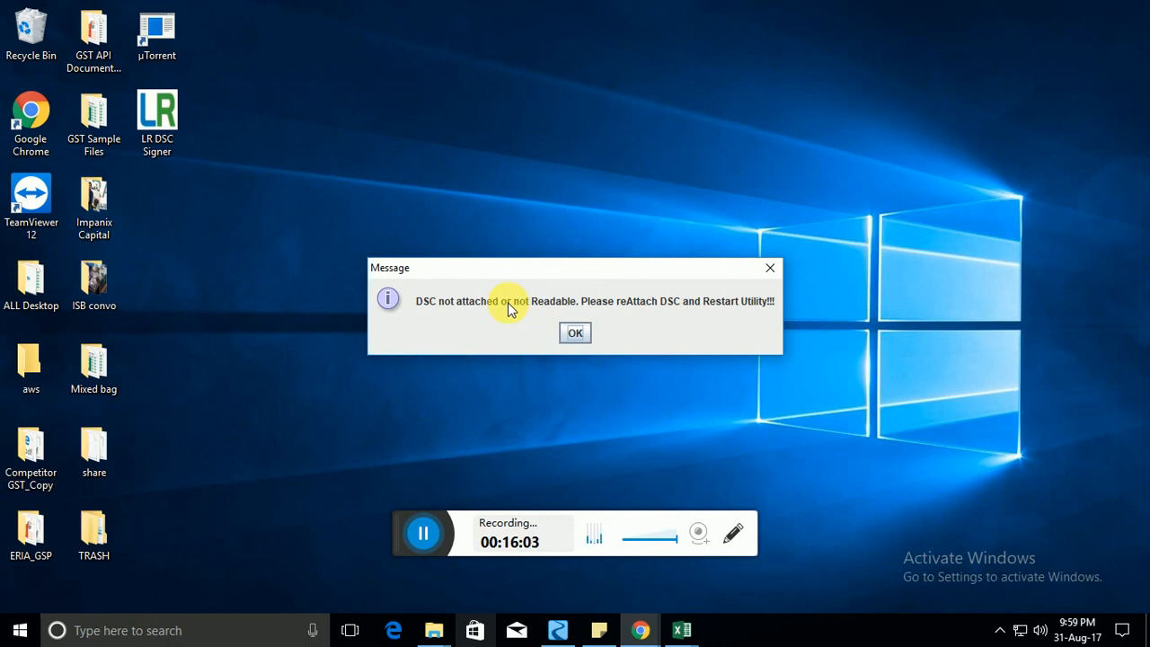
pyautogui.click(573, 333)
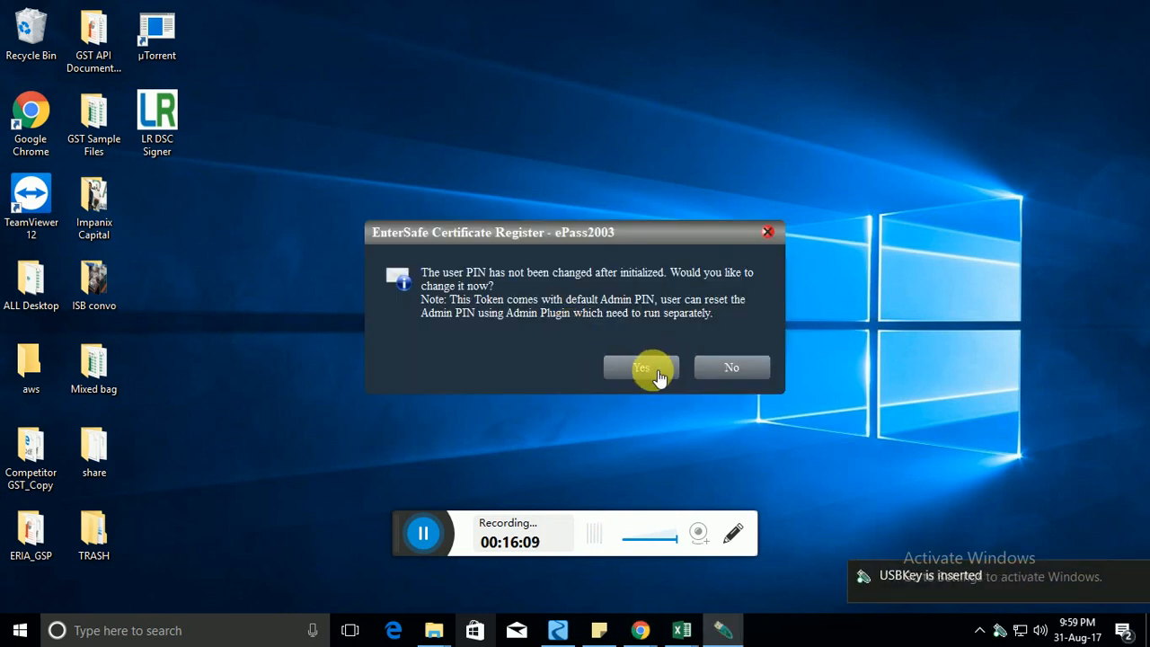
pyautogui.click(767, 232)
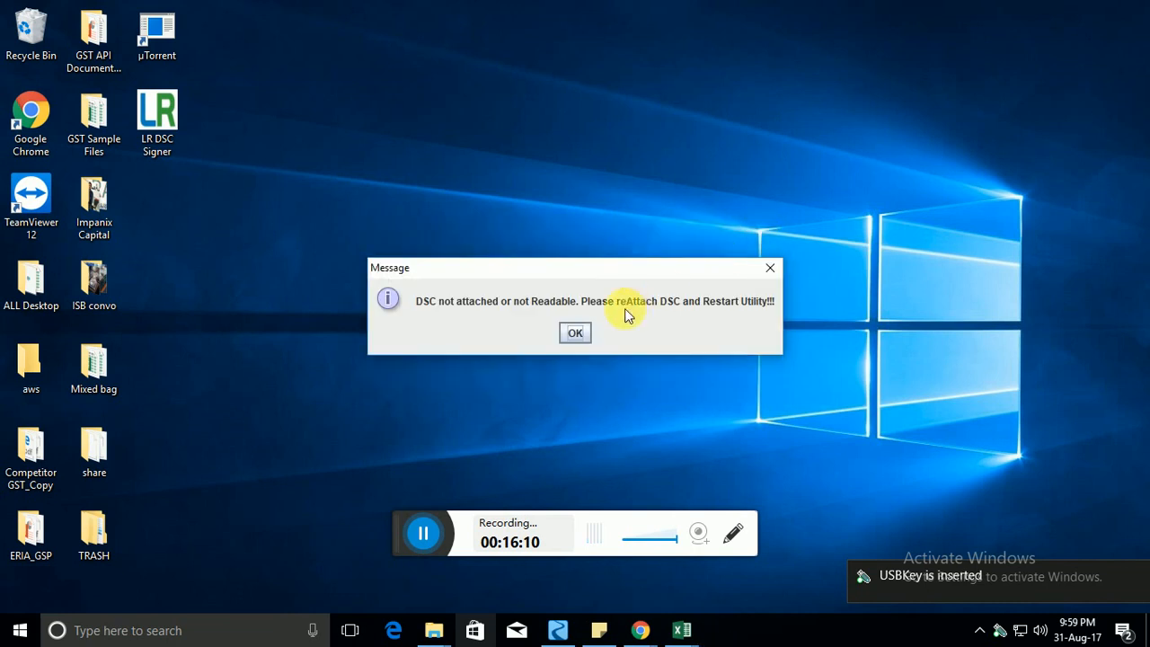
pyautogui.click(576, 329)
pyautogui.click(548, 347)
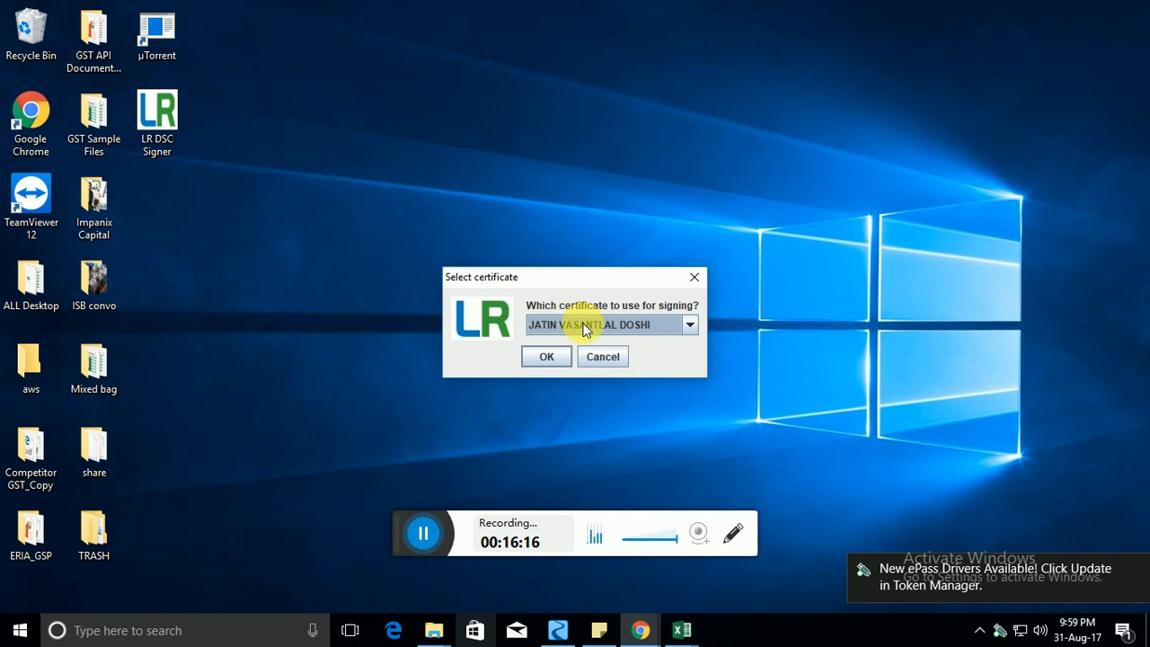
pyautogui.click(544, 357)
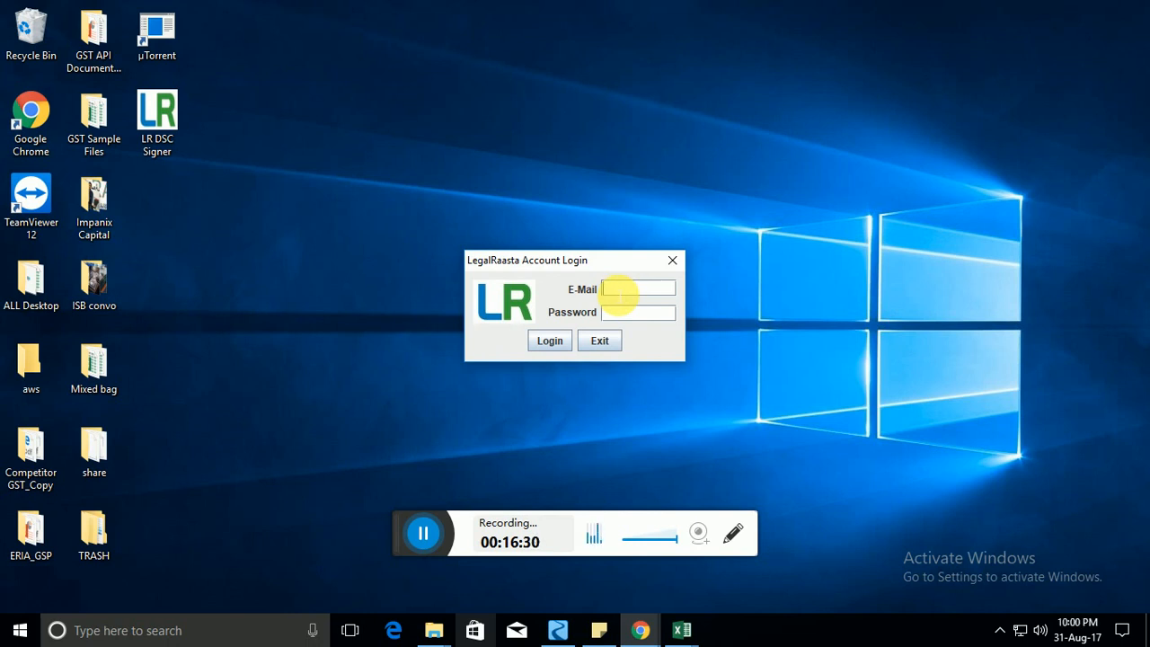
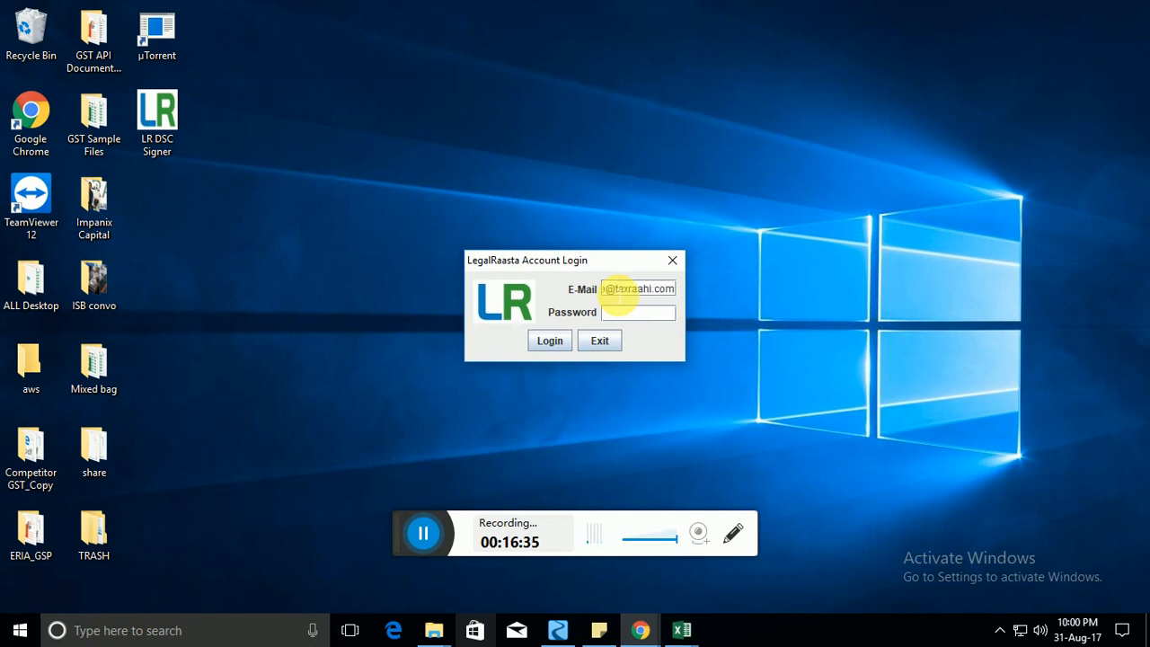
# Log in to the LegalRaasta account with its e-mail and password.
pyautogui.press('Tab')
pyautogui.write('••')
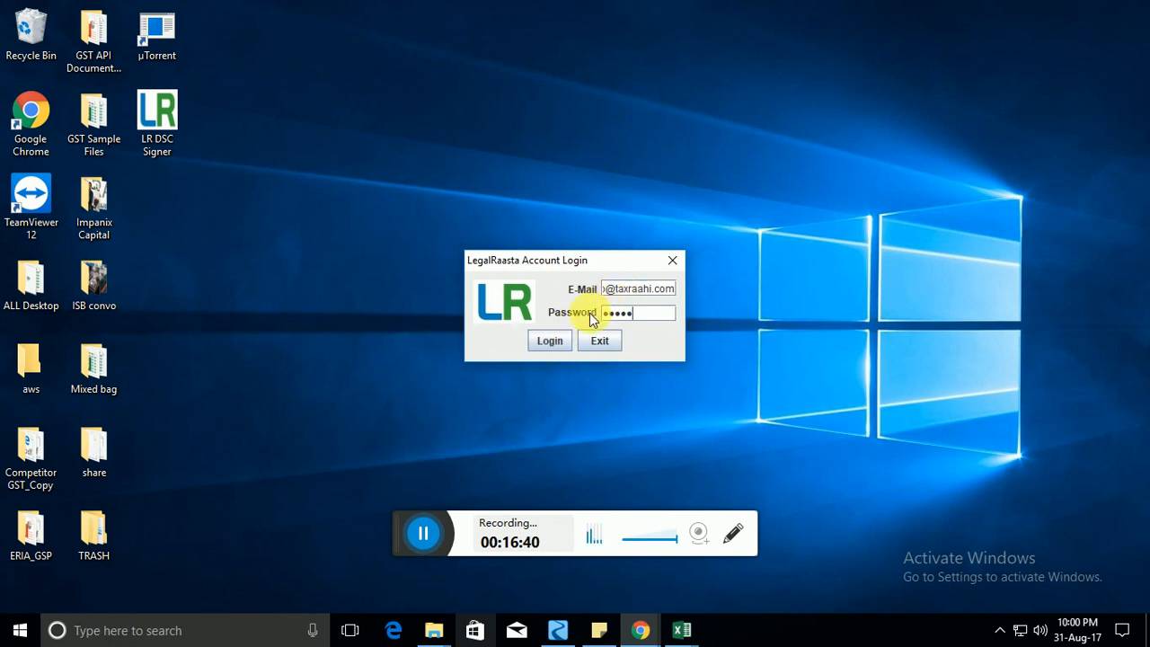
pyautogui.click(548, 343)
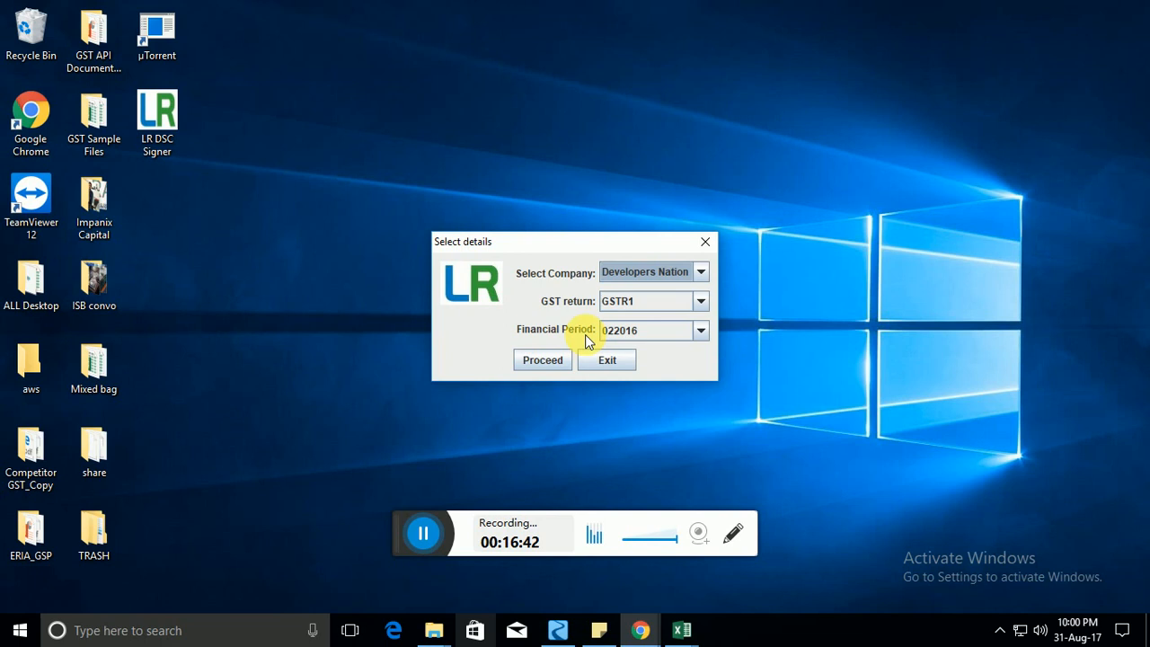
# Sign the GSTR1 return for Developers Nation, period 022016, using the token PIN.
pyautogui.click(693, 272)
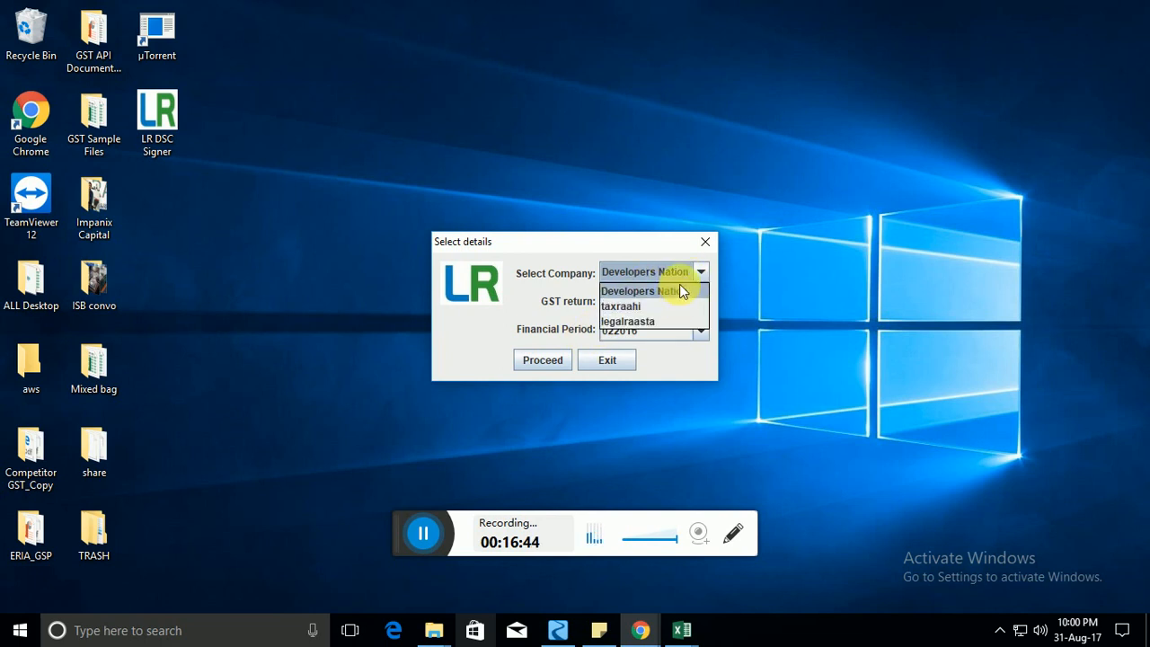
pyautogui.click(682, 290)
pyautogui.click(688, 301)
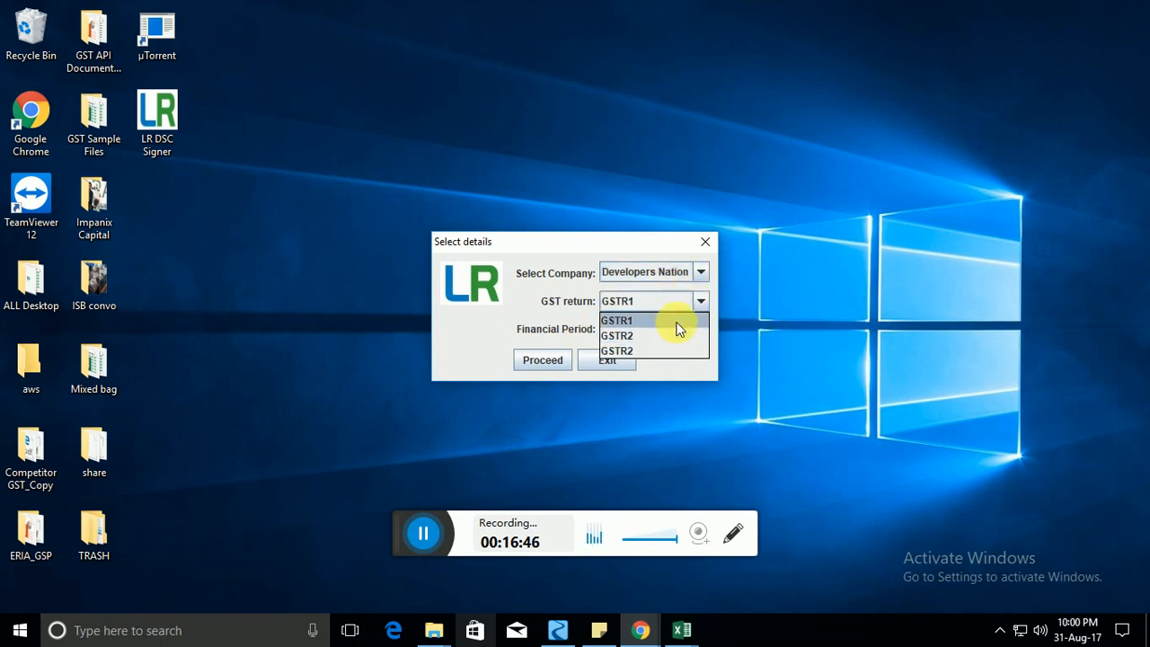
pyautogui.click(681, 320)
pyautogui.click(682, 329)
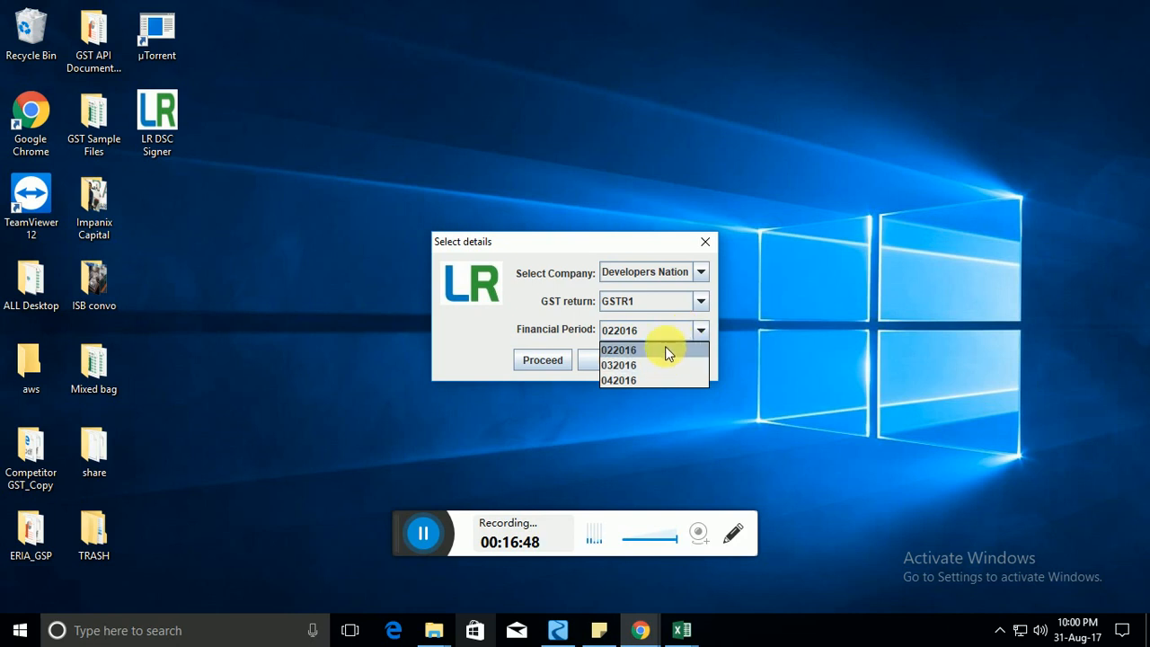
pyautogui.click(667, 349)
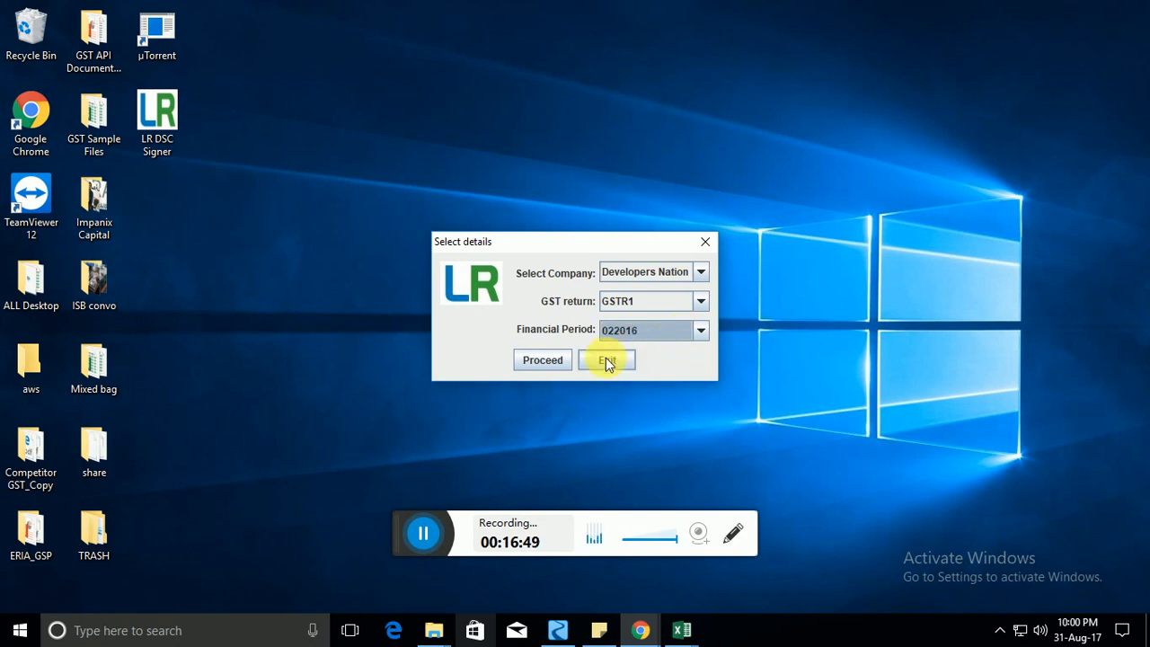
pyautogui.click(545, 360)
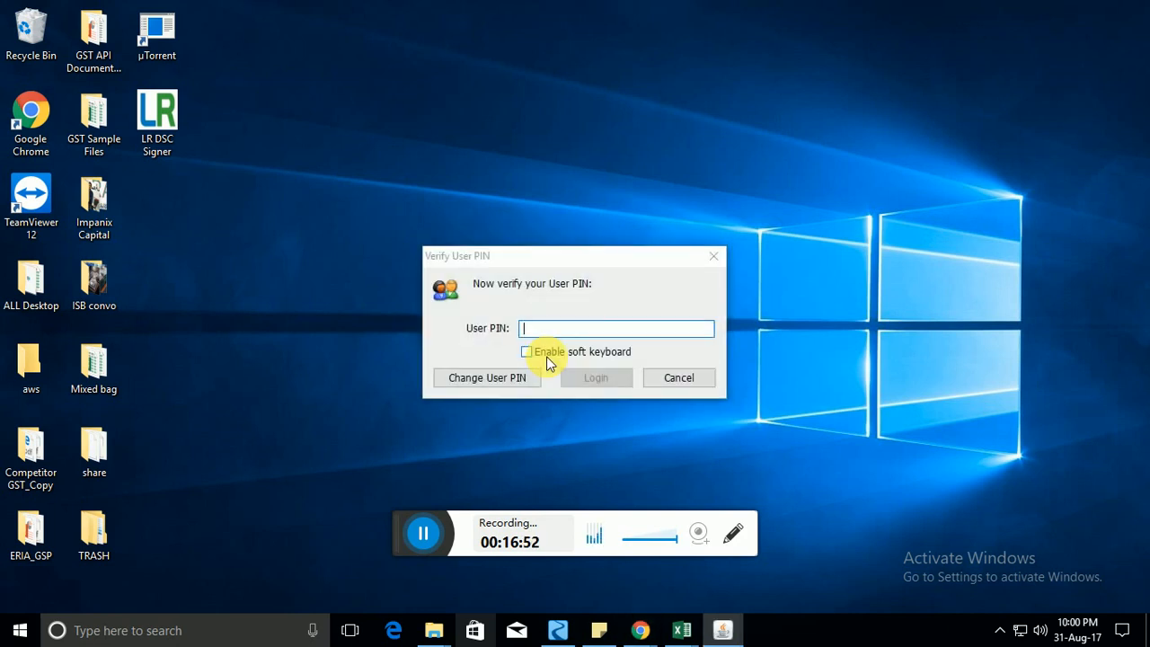
pyautogui.write('••••••••')
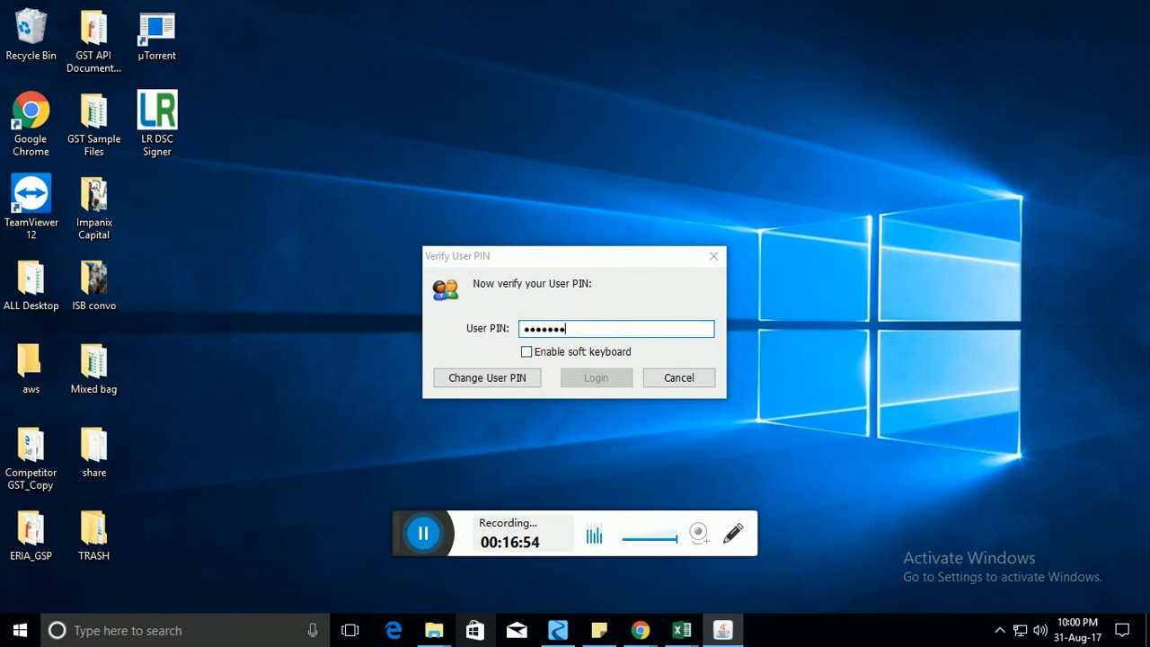
pyautogui.click(600, 379)
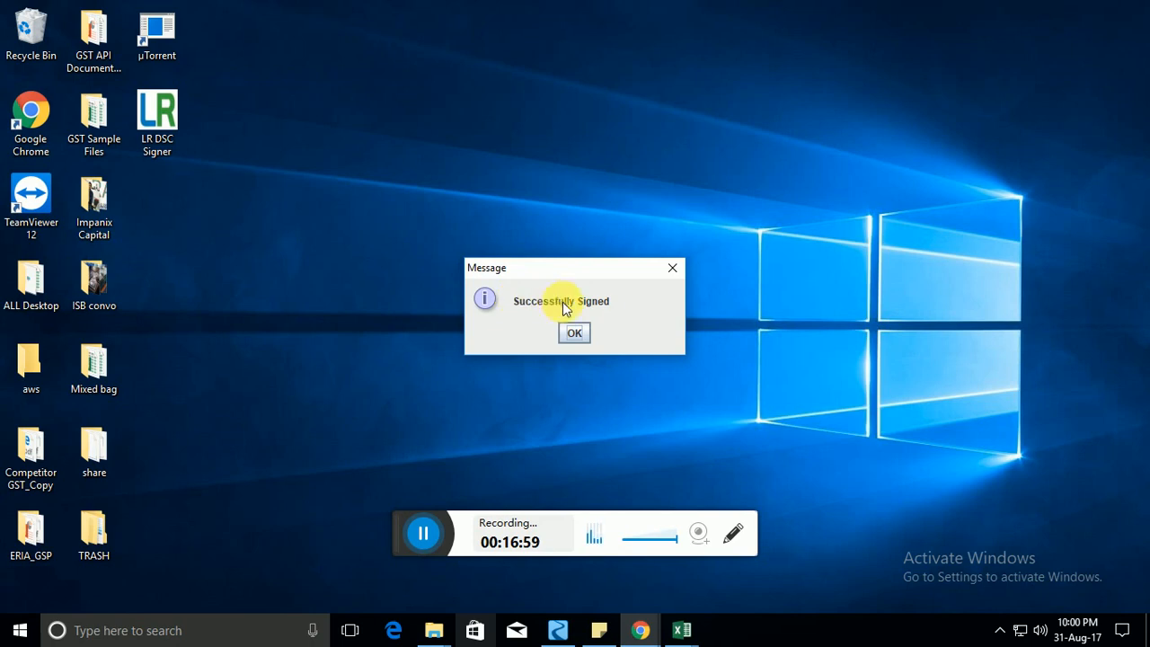
pyautogui.click(574, 333)
pyautogui.hotkey('alt', 'Tab')
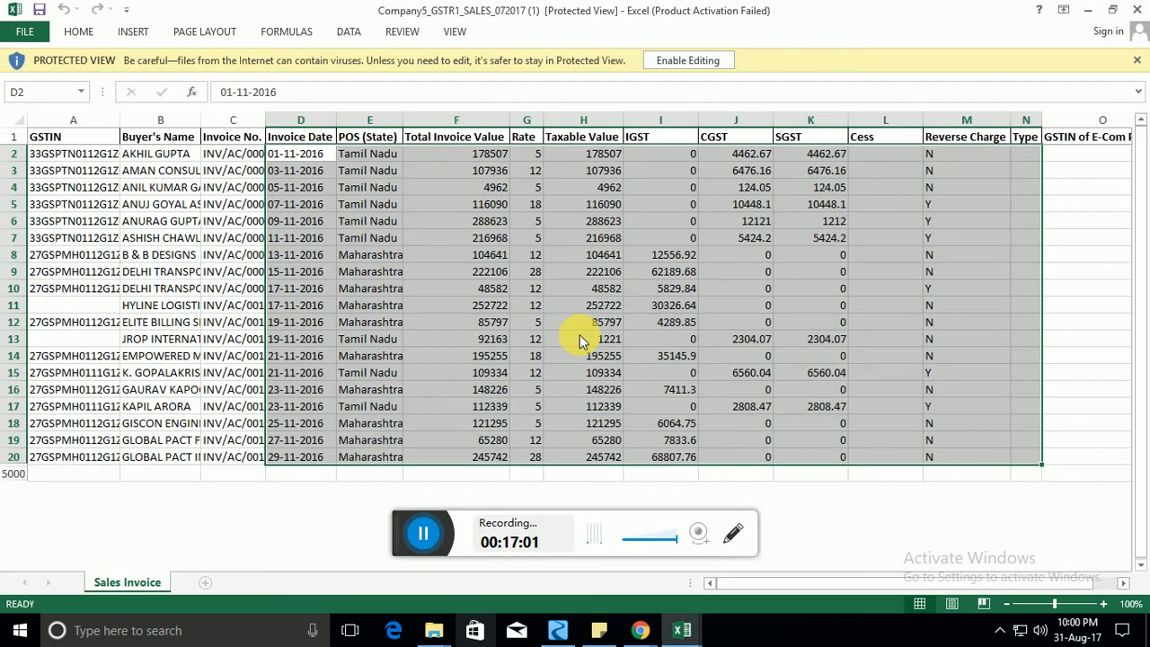
# Bring back the GSTR Summary browser window, close the File with DSC instructions, and return to the dashboard.
pyautogui.hotkey('alt', 'Tab')
pyautogui.hotkey('alt', 'Tab')
pyautogui.moveTo(639, 630)
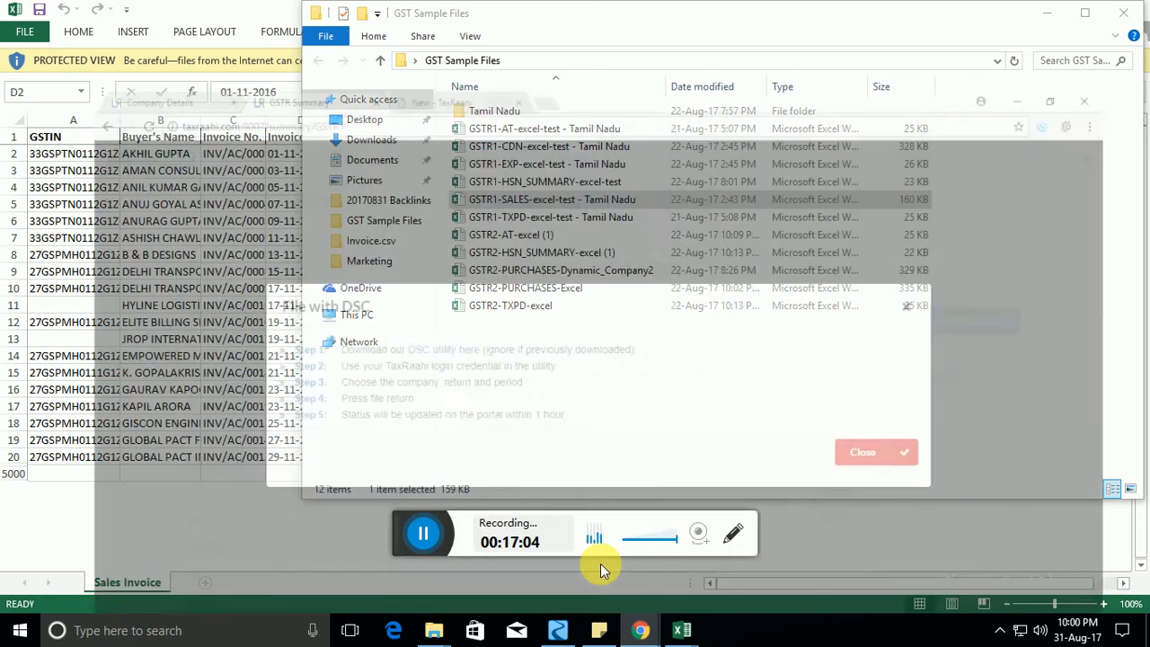
pyautogui.click(600, 563)
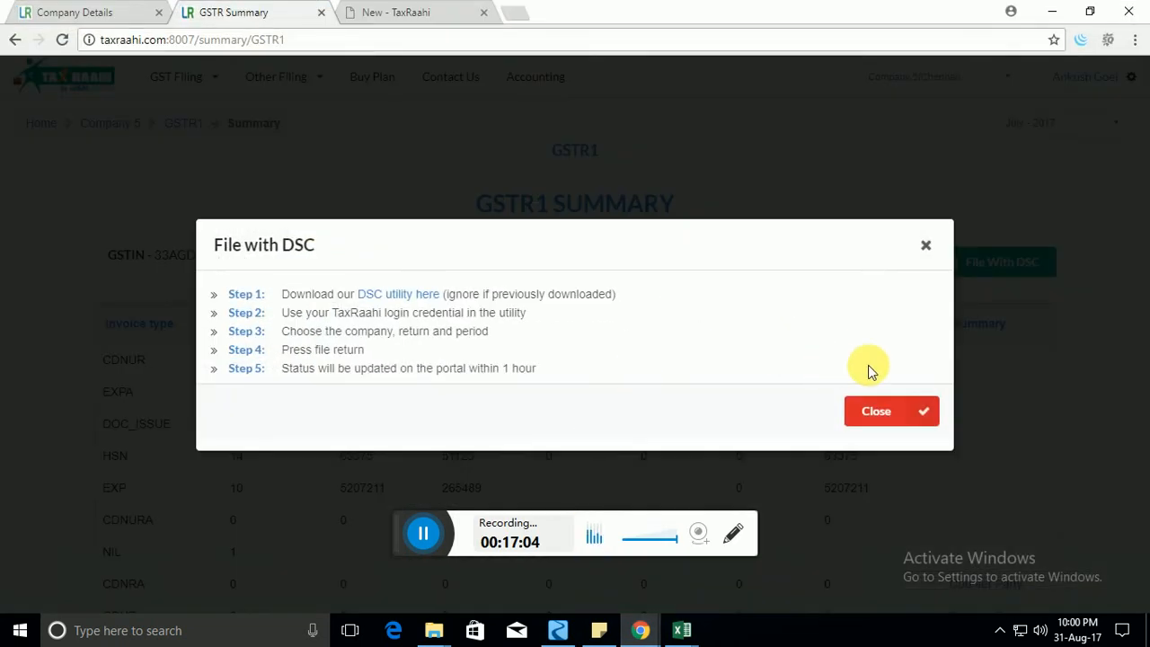
pyautogui.click(926, 243)
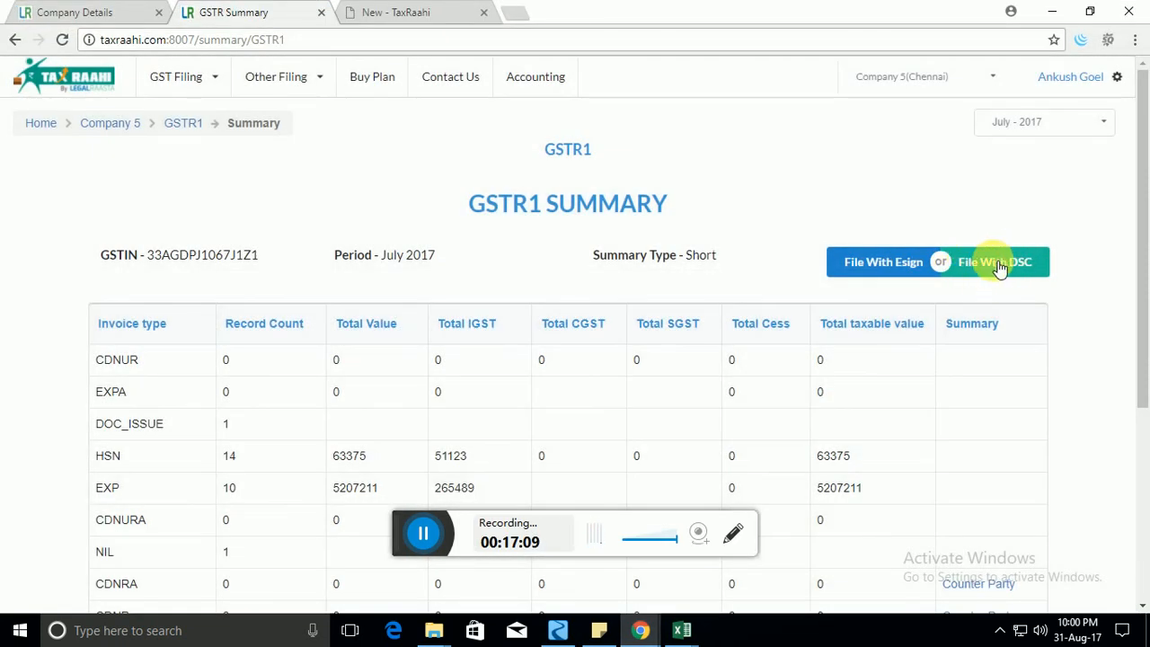
pyautogui.click(190, 124)
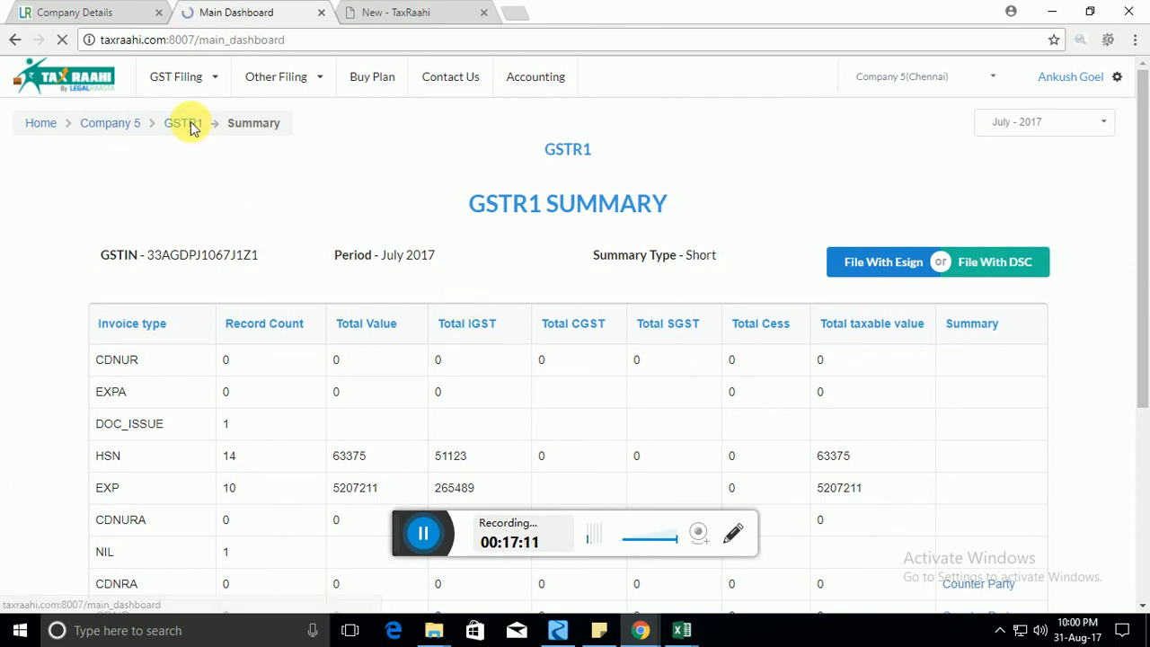